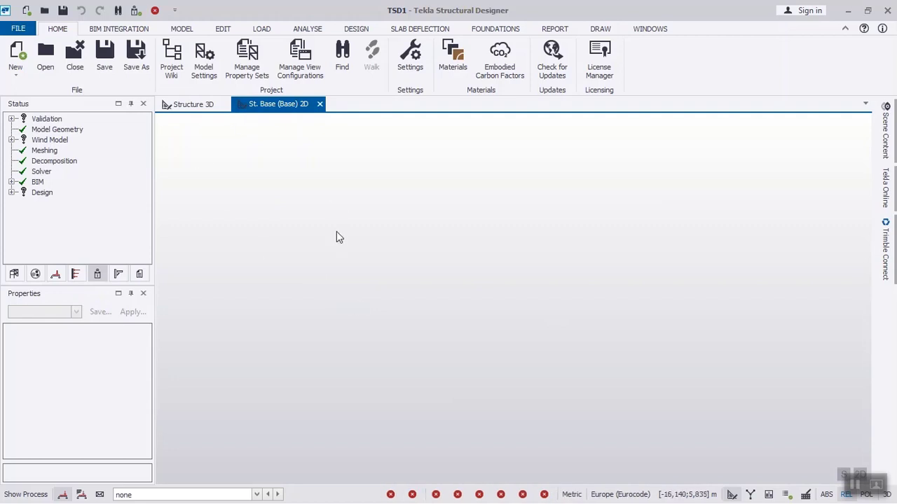
Review the head code choices in the model settings' design codes and accept the settings with Europe (Eurocode)
left_click(205, 62)
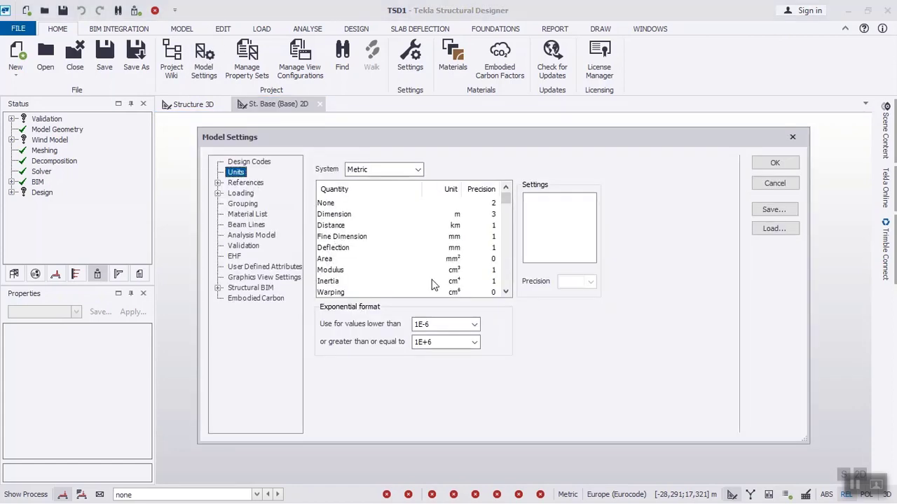
left_click(251, 164)
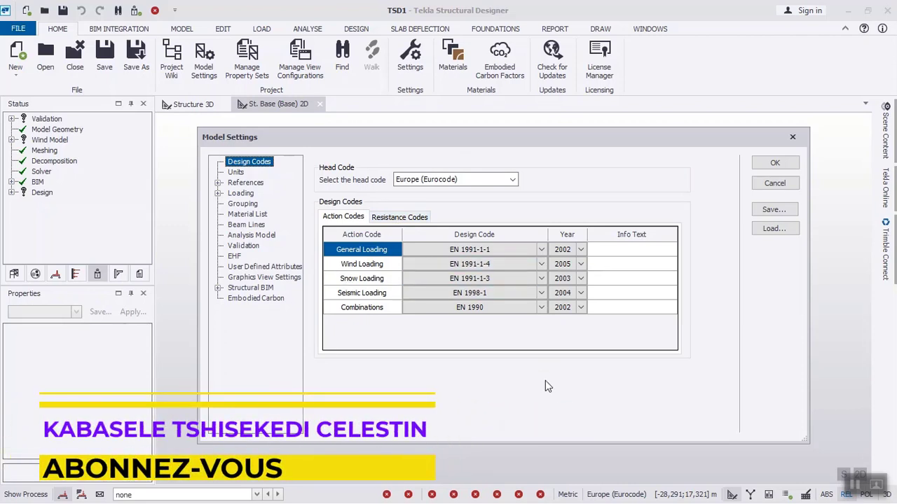
left_click(513, 181)
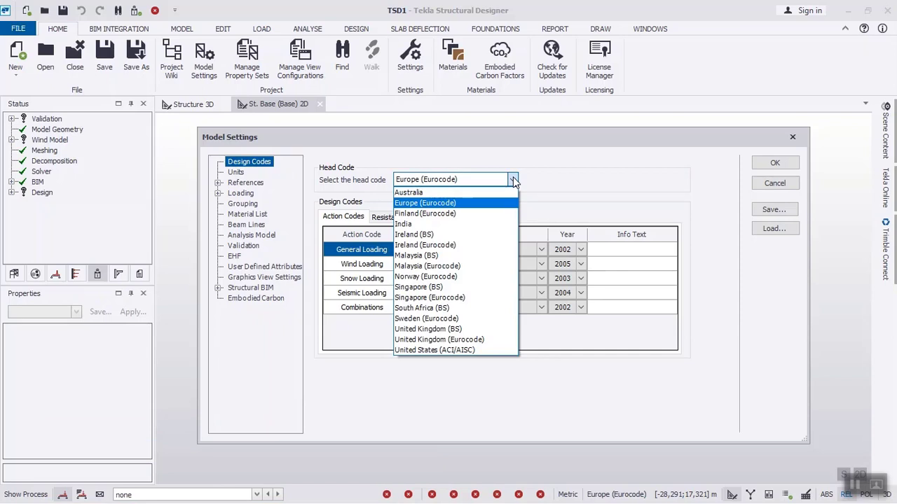
left_click(564, 172)
left_click(774, 162)
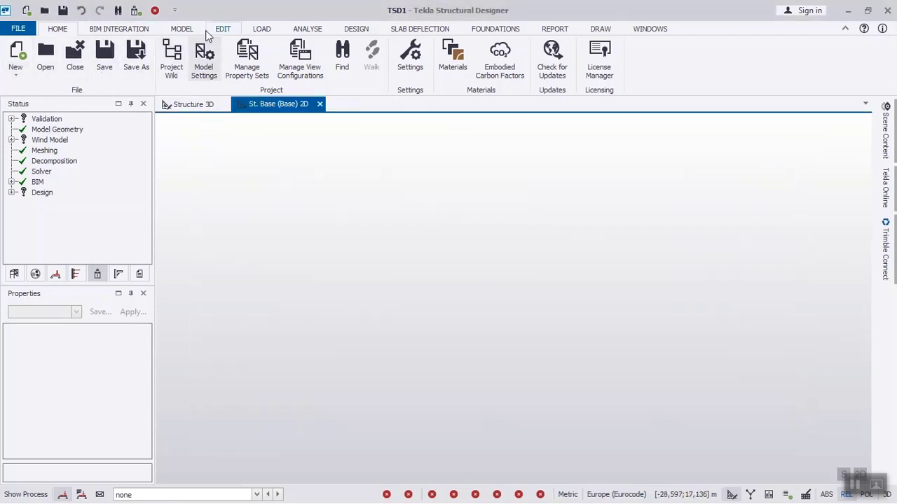
Start a rectangular grid with the wizard, named AG 1 on the Base level, with its origin at 0, 0
left_click(184, 29)
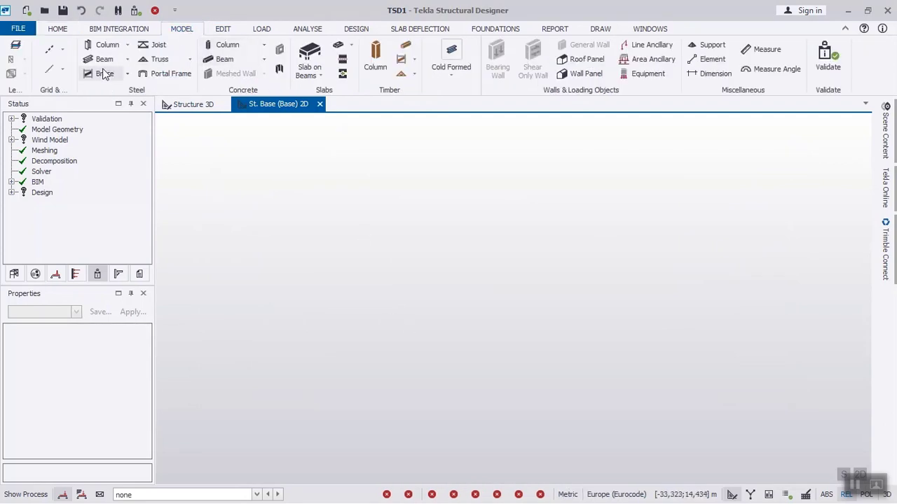
left_click(46, 52)
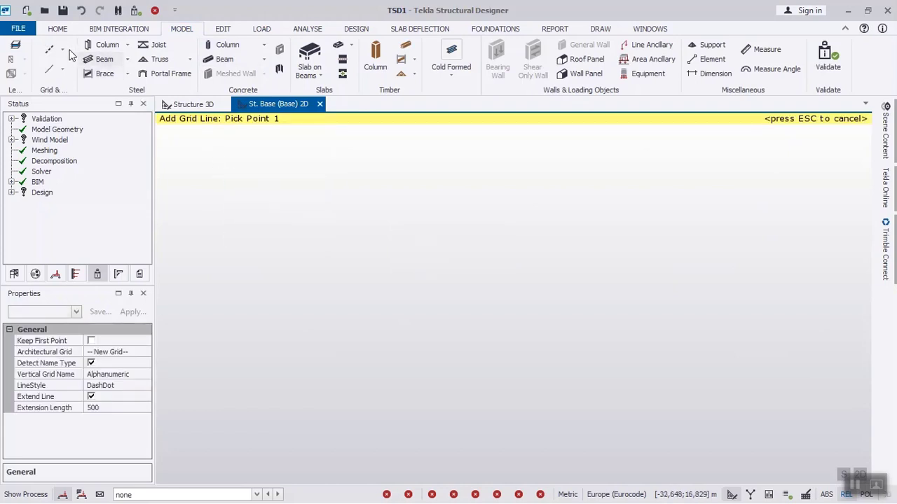
left_click(64, 50)
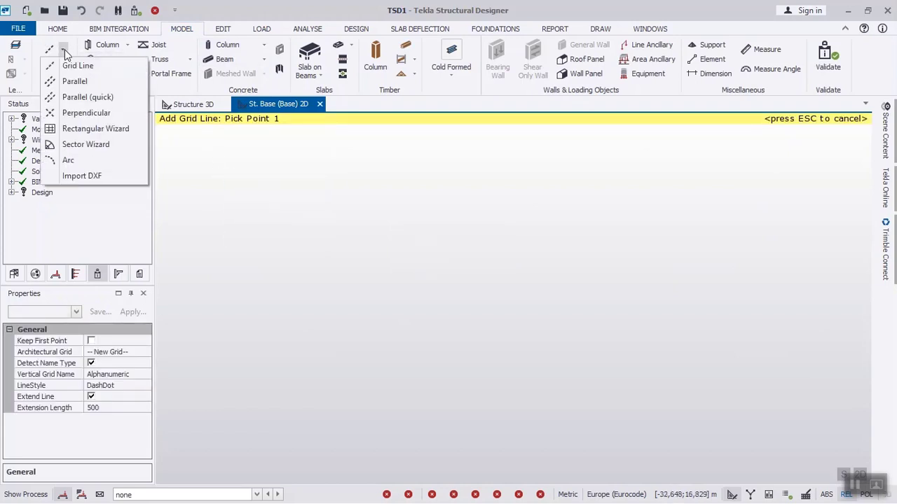
left_click(70, 130)
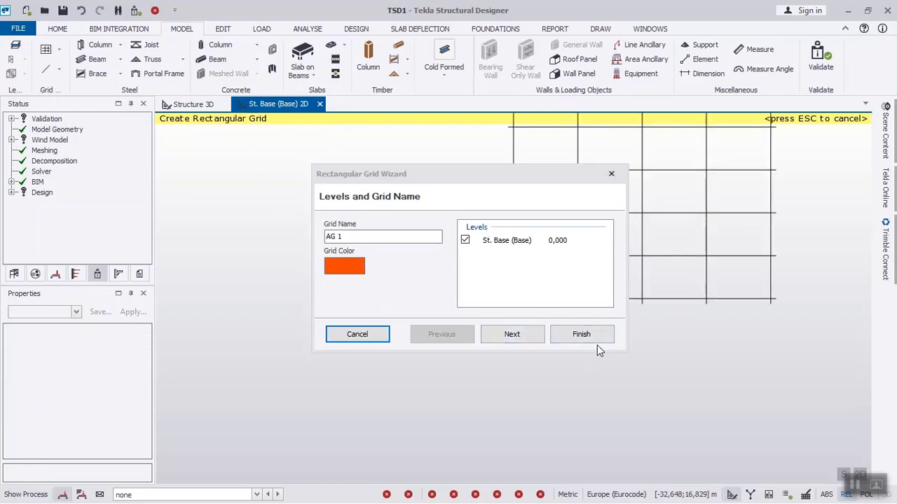
left_click(523, 333)
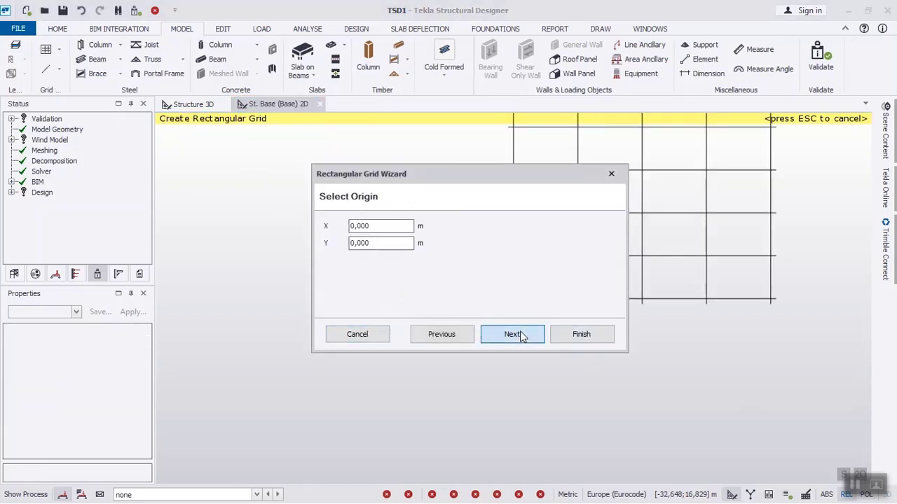
left_click(521, 335)
left_click(521, 335)
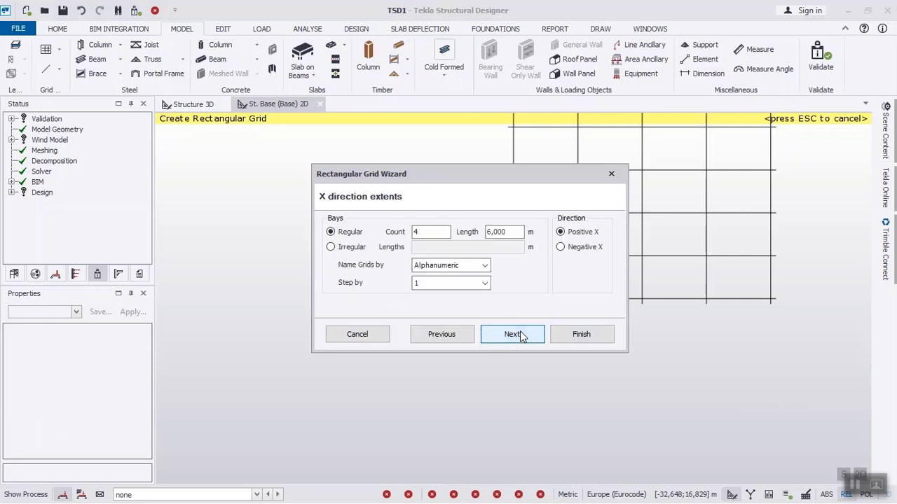
Define 4 bays of 4 m in X and 6 bays of 4 m in Y, and create the grid with 0° rotation
left_click(488, 232)
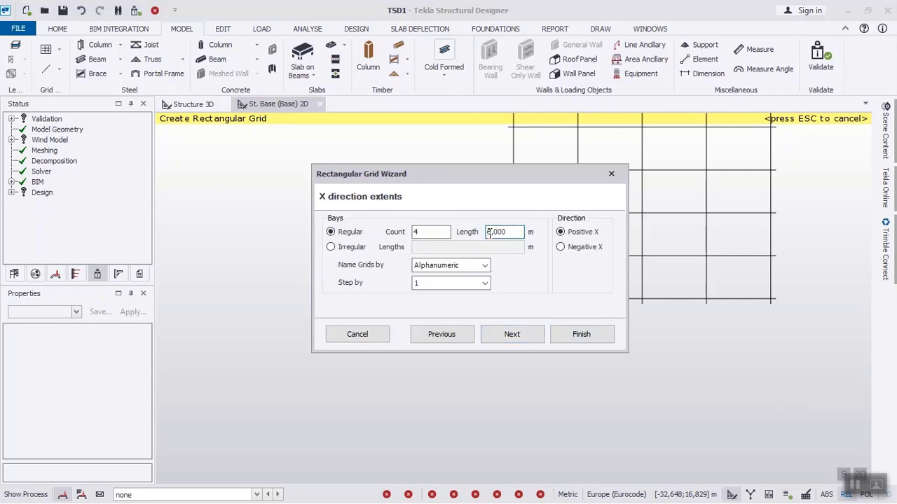
key("BackSpace")
type("4")
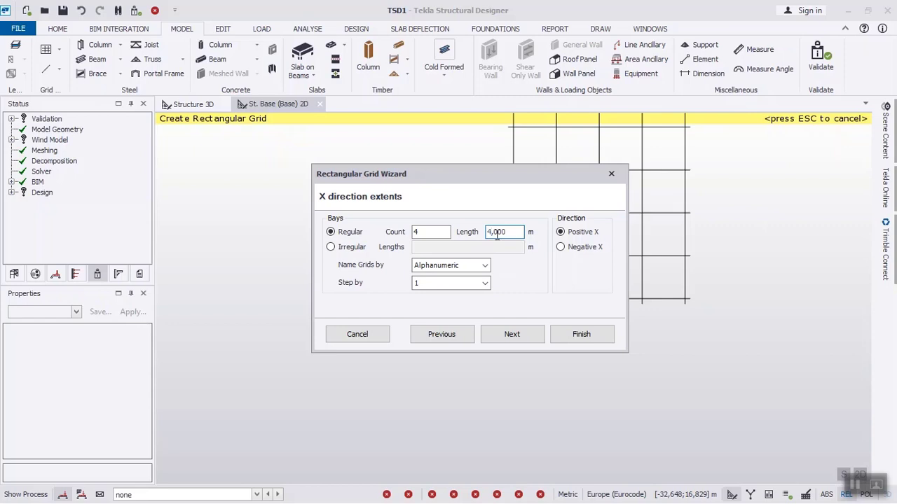
left_click(529, 341)
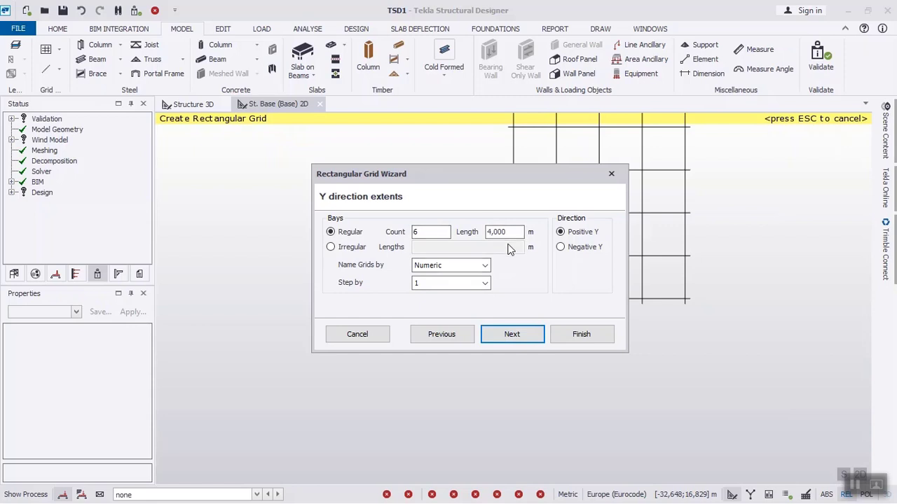
left_click(521, 335)
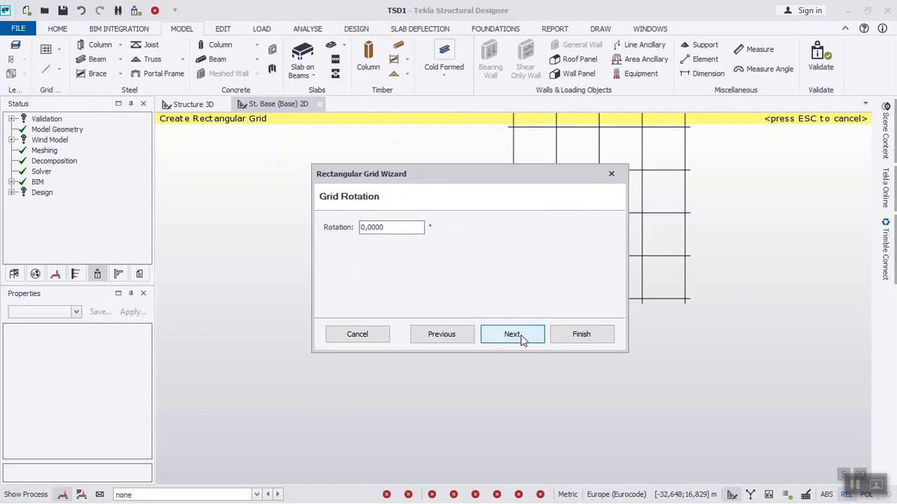
left_click(521, 334)
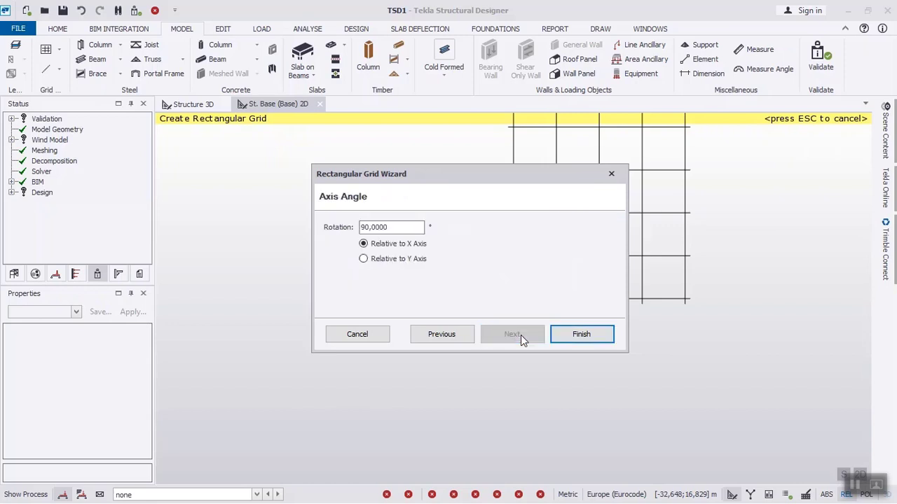
left_click(573, 335)
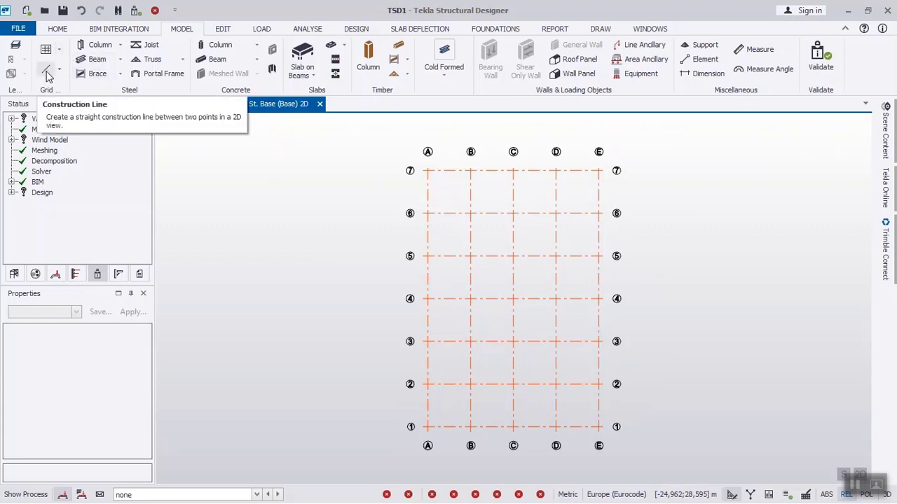
Insert three construction levels above Base, each with 3 m spacing
left_click(16, 47)
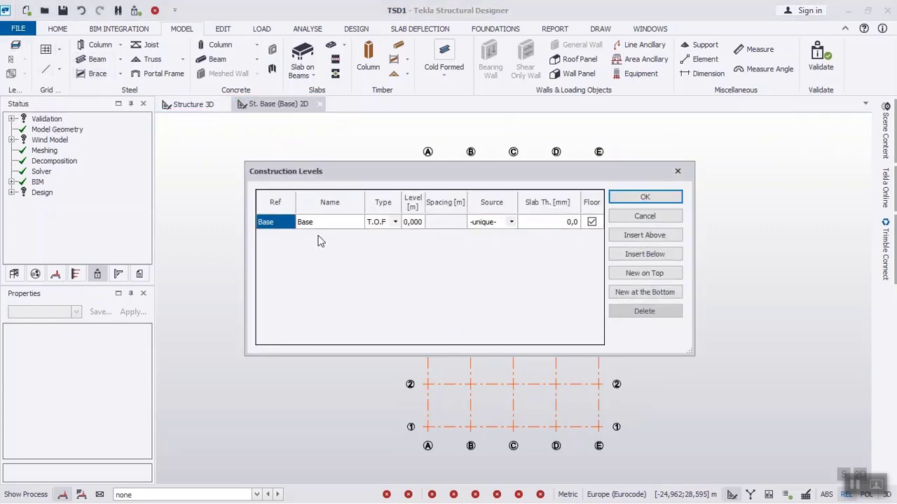
left_click(661, 236)
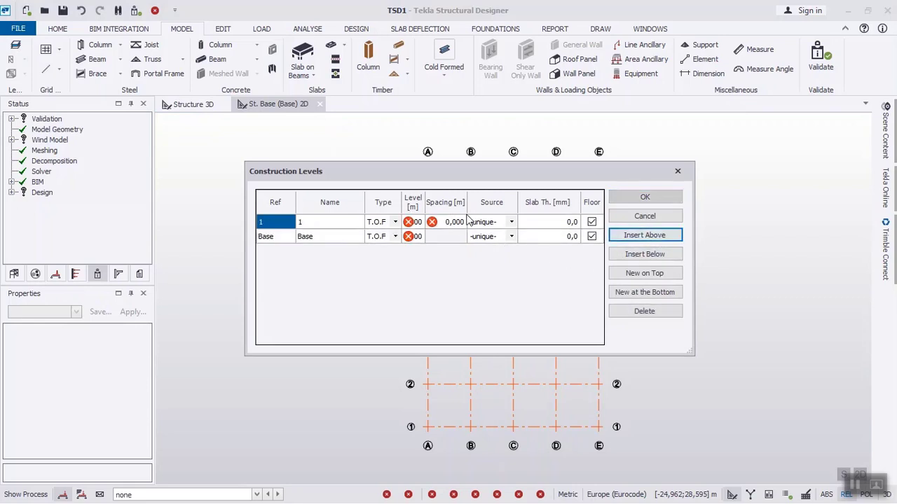
left_click(459, 222)
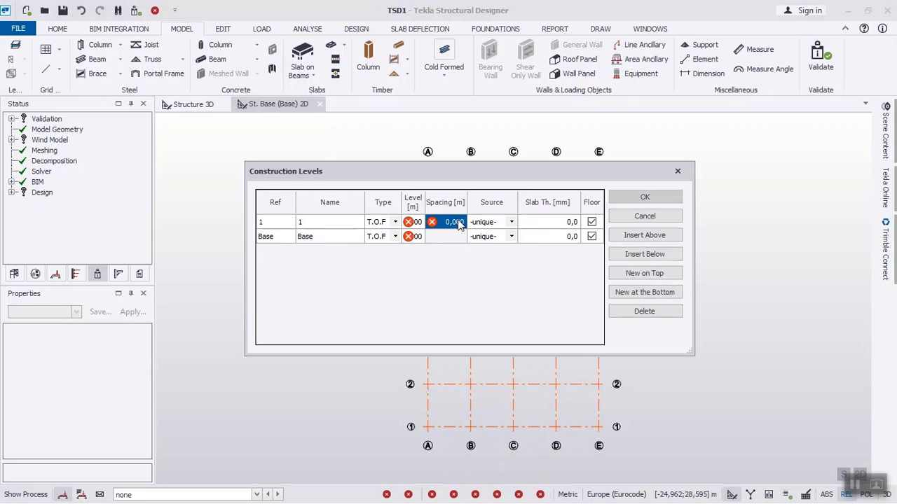
type("3")
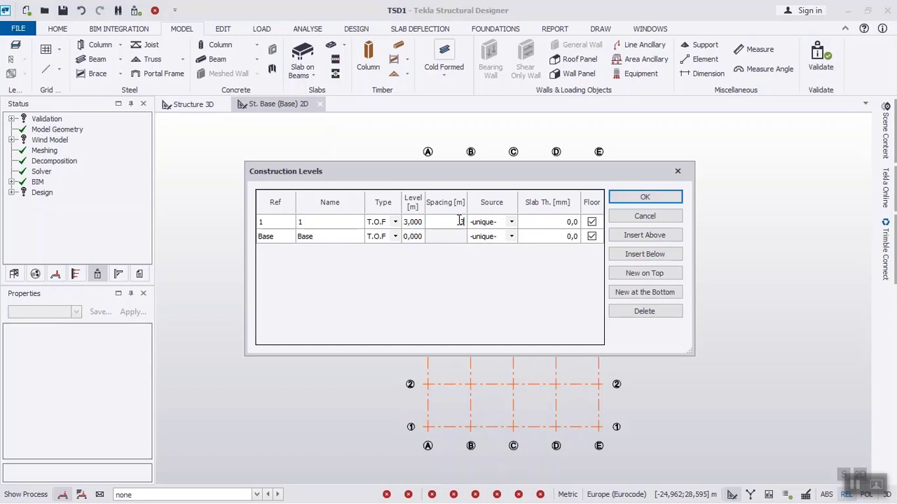
left_click(646, 237)
left_click(646, 238)
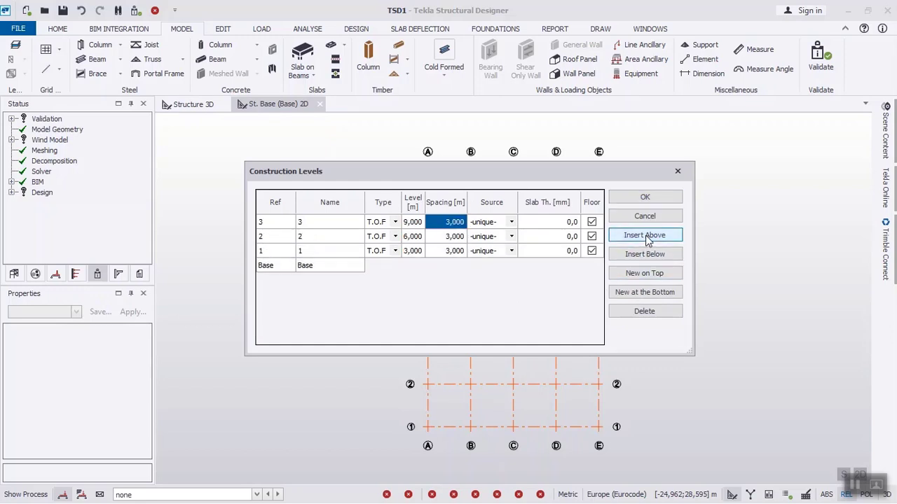
Change the type of construction levels 1, 2 and 3 to S.S.L
left_click(395, 251)
left_click(396, 251)
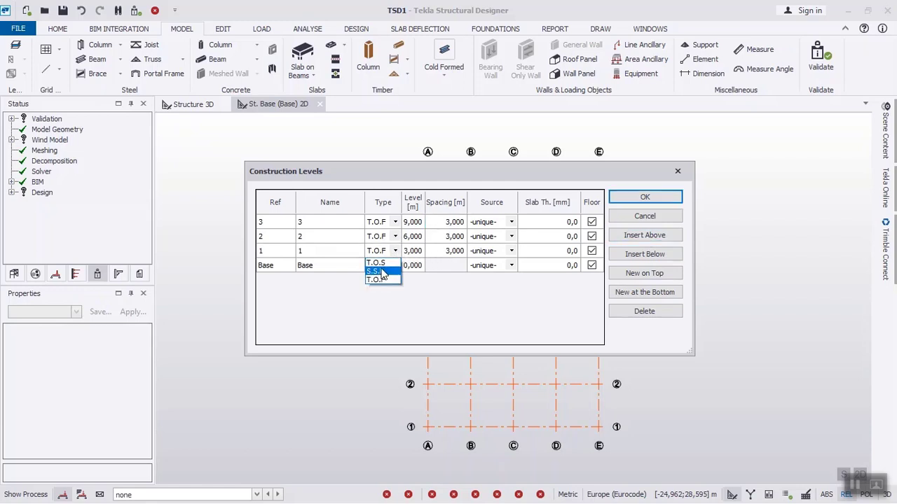
left_click(382, 271)
left_click(396, 238)
left_click(396, 238)
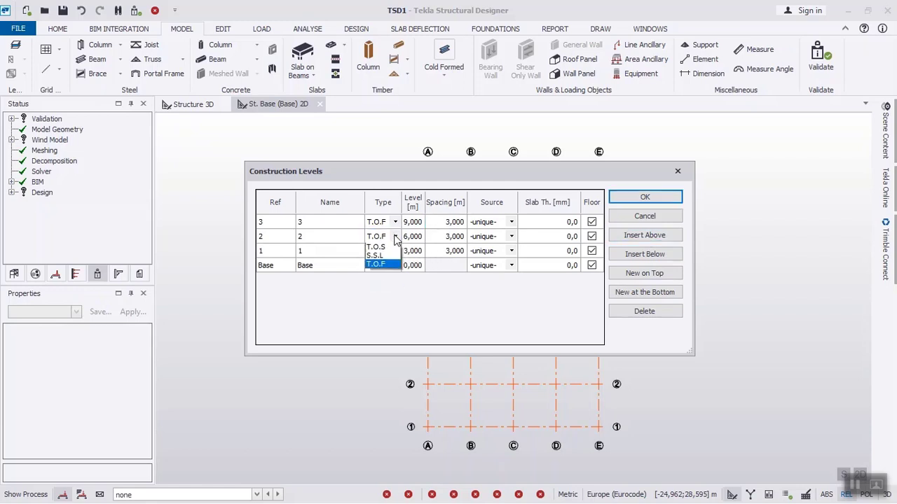
left_click(380, 255)
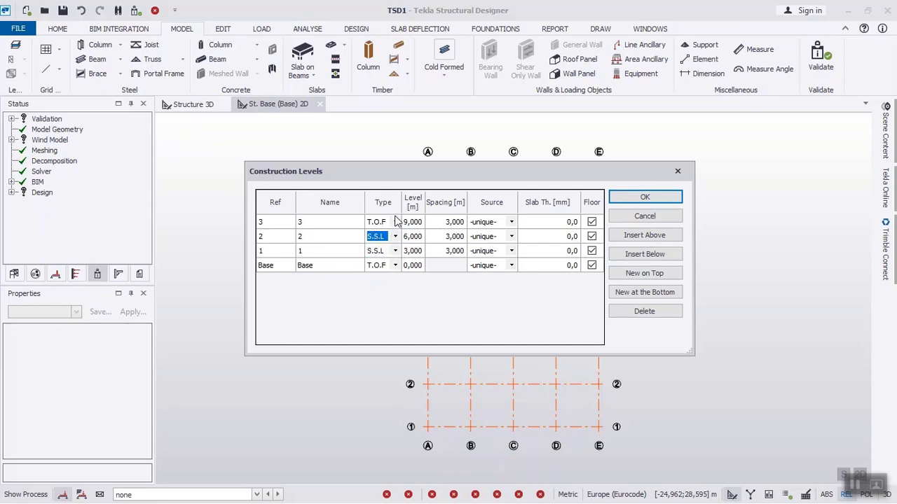
left_click(395, 222)
left_click(396, 222)
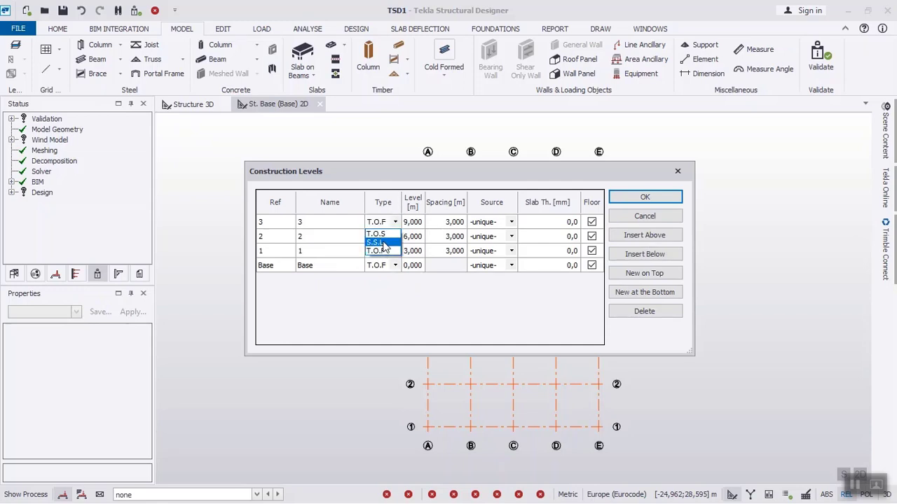
left_click(384, 243)
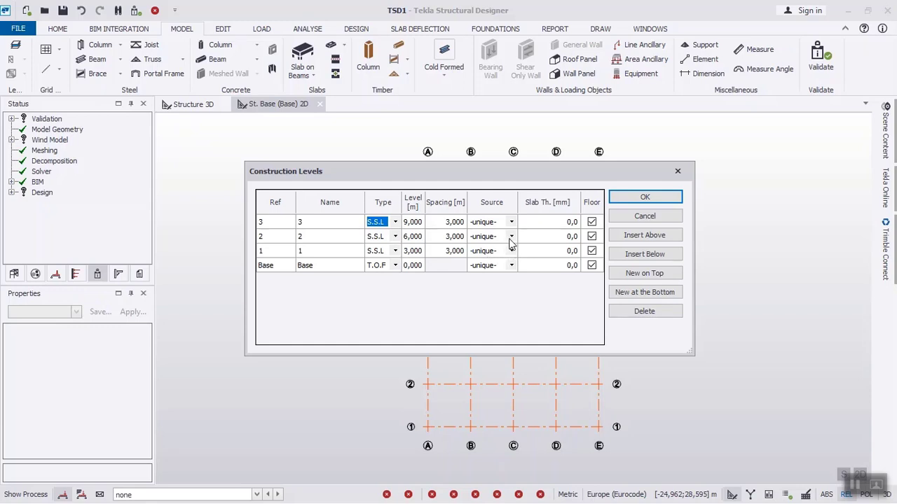
Set level 1 as the source for construction levels 2 and 3, and accept the construction levels
left_click(511, 238)
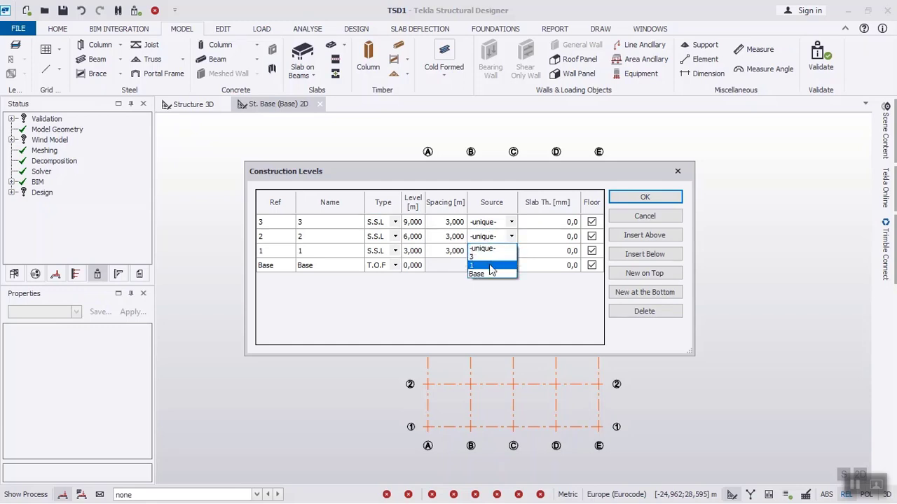
left_click(491, 267)
left_click(512, 222)
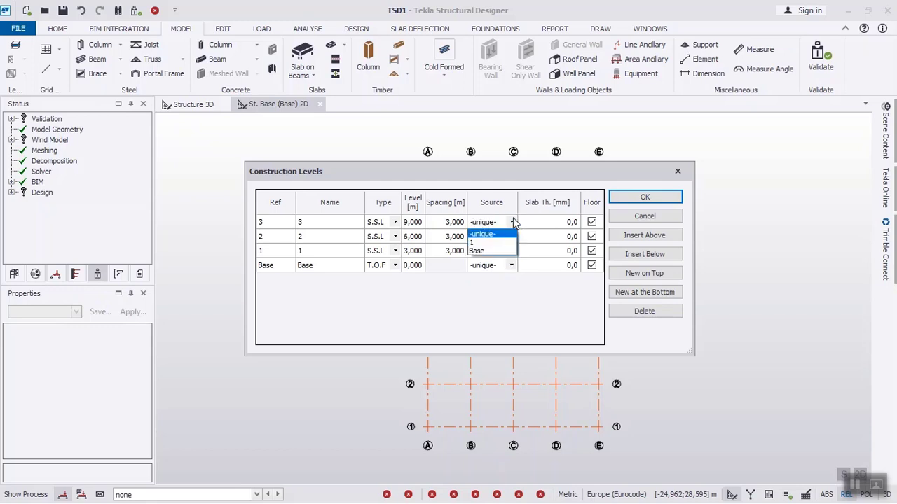
left_click(499, 242)
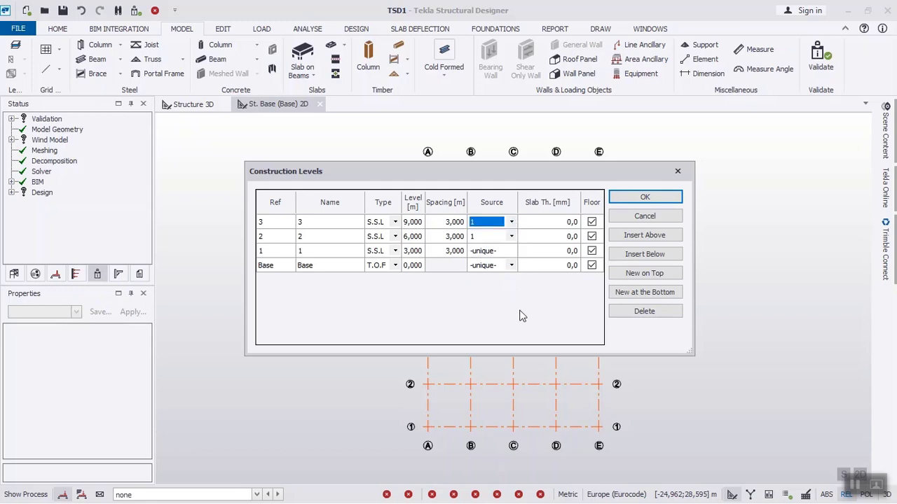
left_click(669, 203)
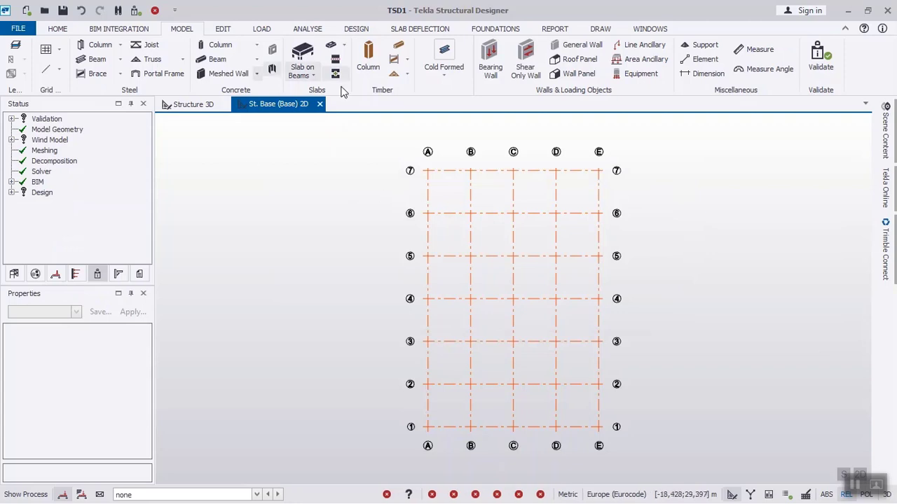
Place 400x400 cast-in-place concrete columns from Base to level 3 at every grid intersection, and show the structure in 3D
left_click(228, 44)
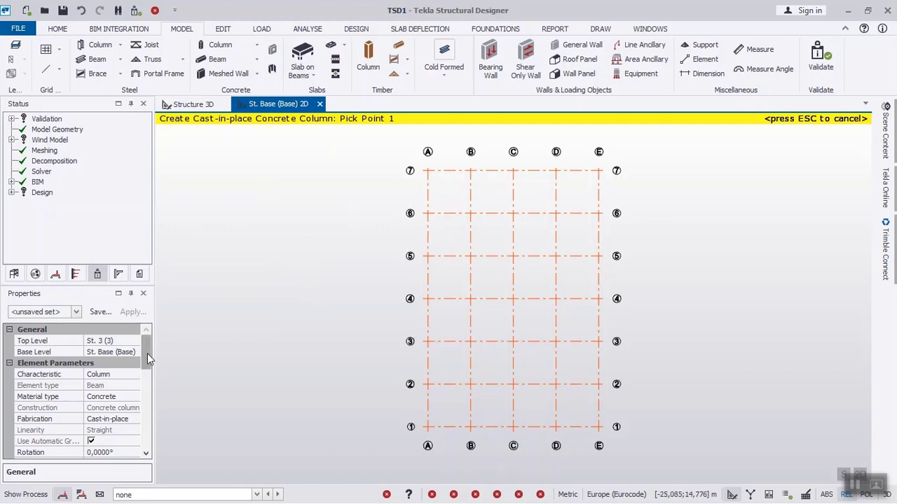
left_click_drag(148, 359, 142, 391)
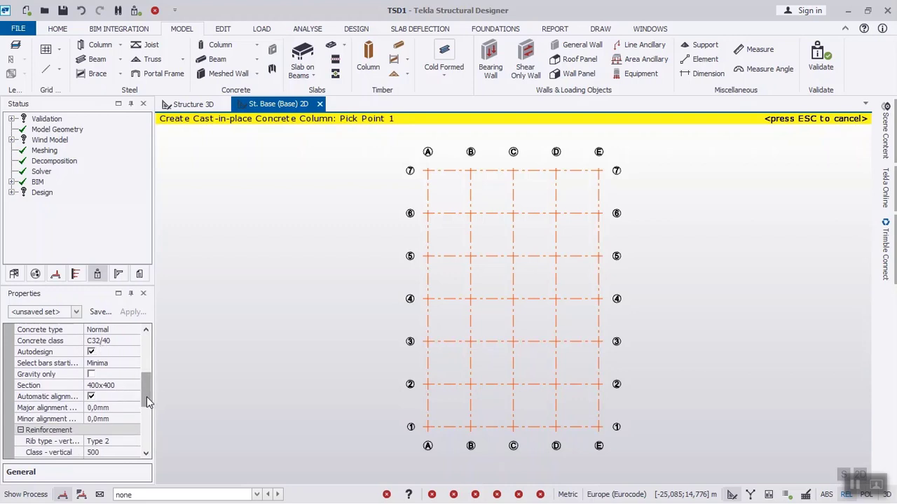
left_click_drag(146, 396, 146, 340)
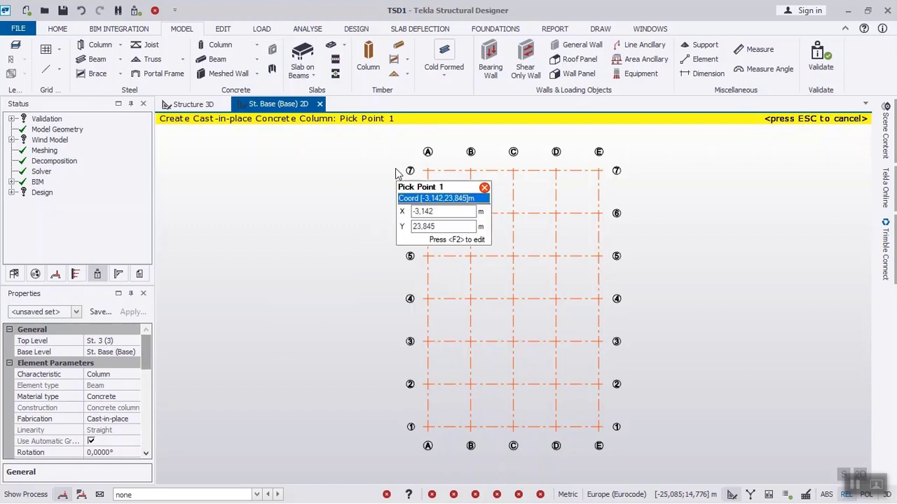
left_click_drag(401, 155, 633, 448)
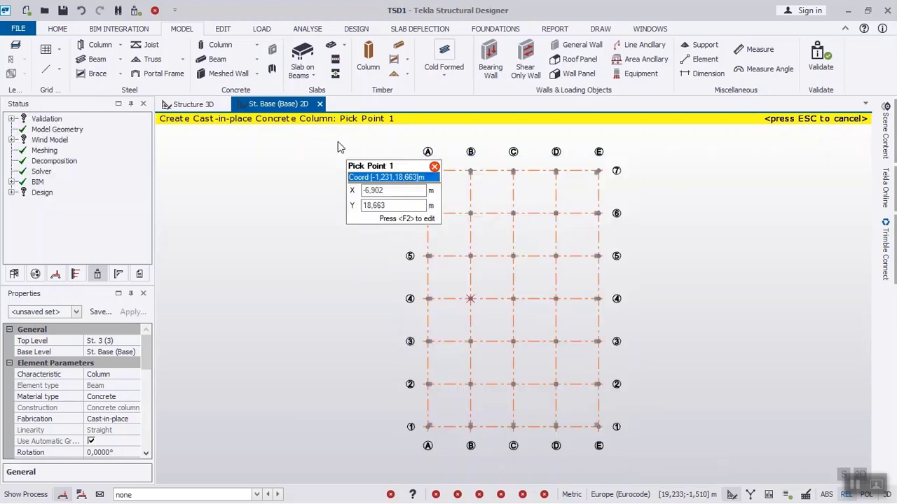
left_click(193, 104)
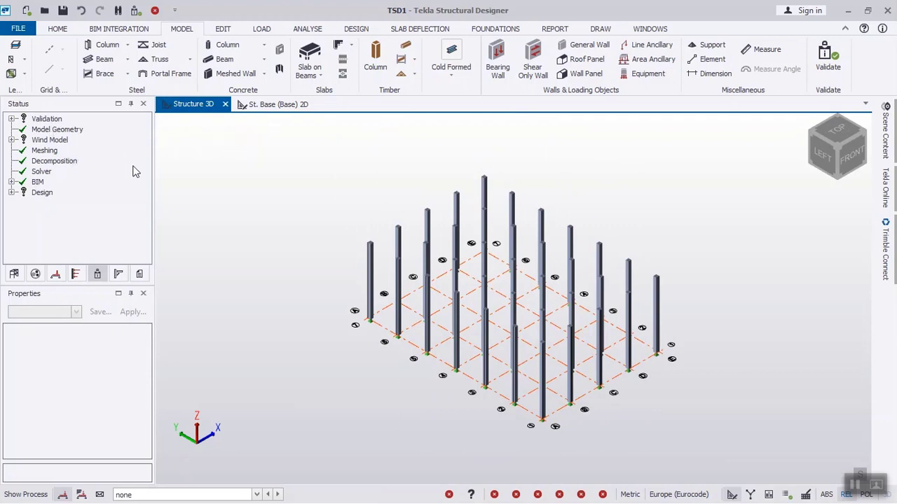
Open the 2D plan view of construction level St. 3 from the structure's list of levels
left_click(274, 107)
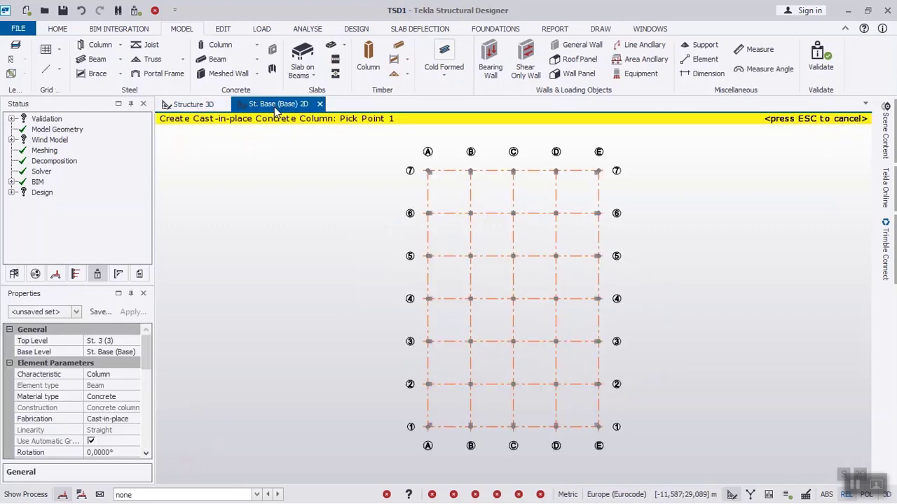
left_click(13, 274)
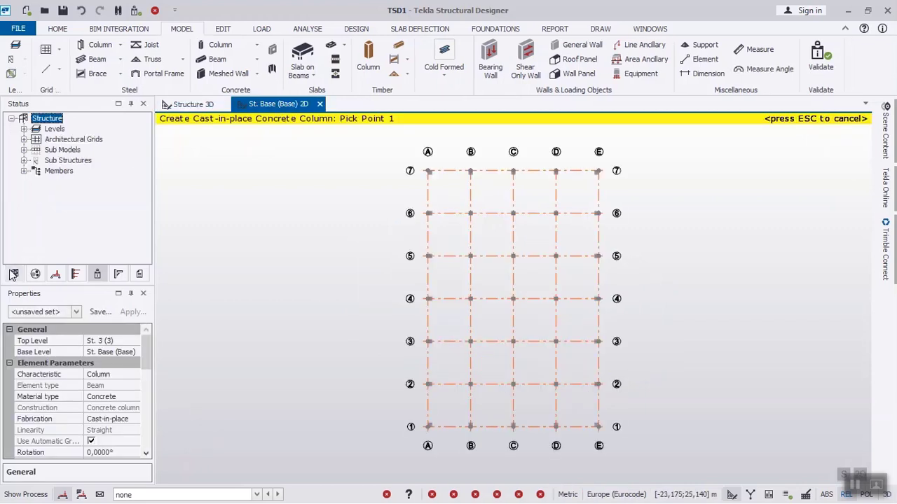
left_click(24, 129)
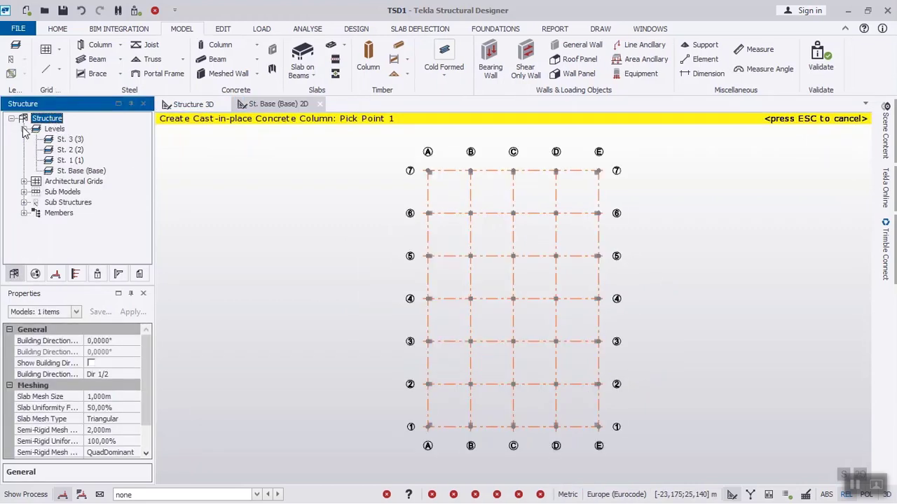
double_click(70, 140)
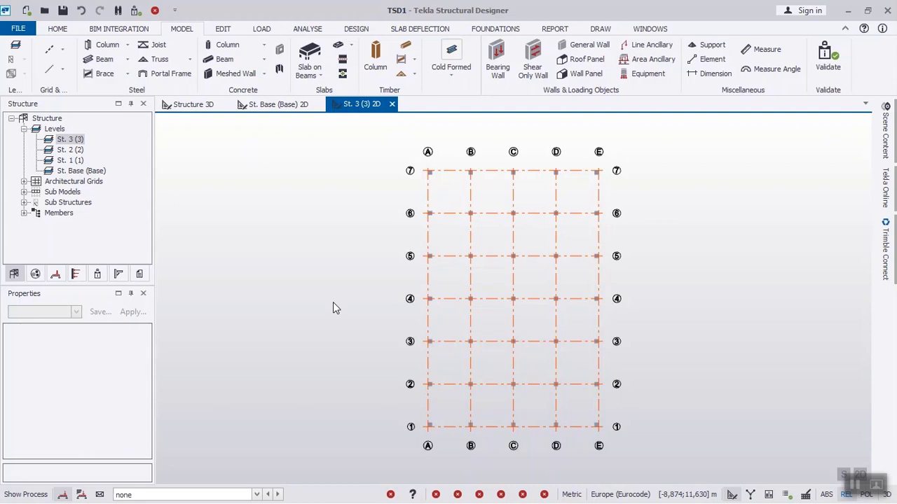
Start a cast-in-place concrete beam on level 3 with concrete class C25/30
left_click(223, 57)
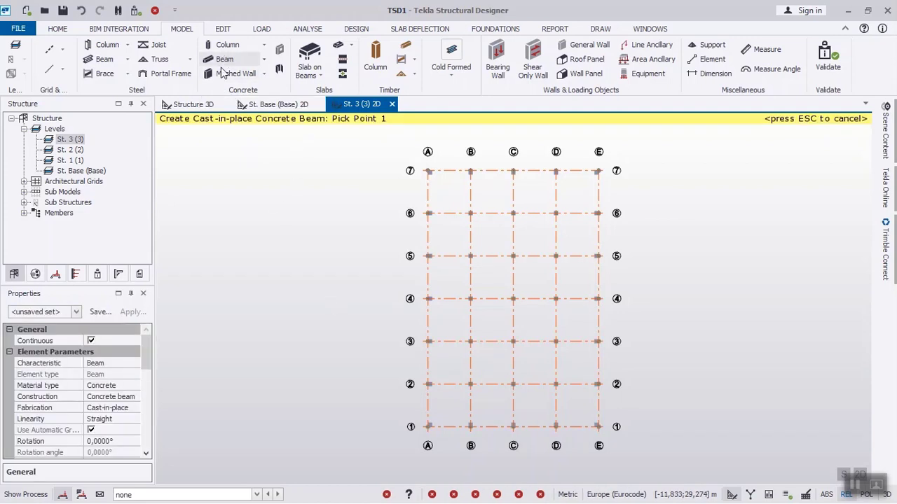
left_click_drag(145, 344, 166, 366)
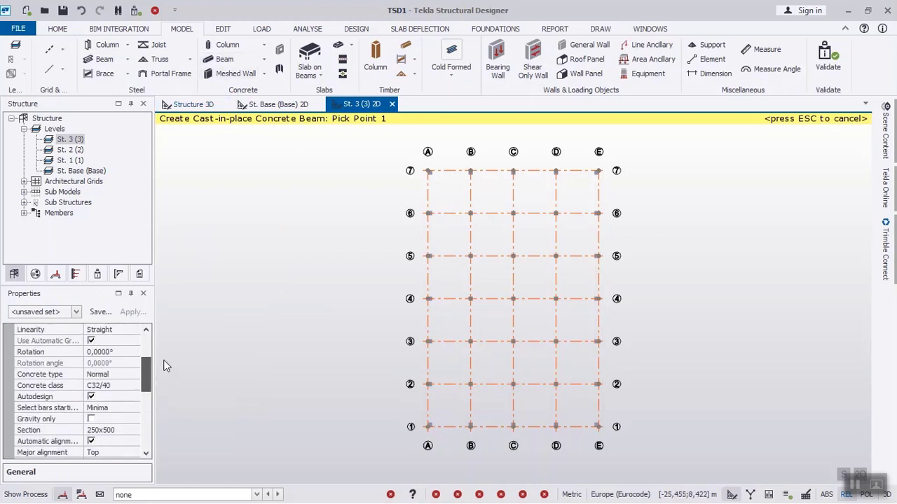
left_click(136, 386)
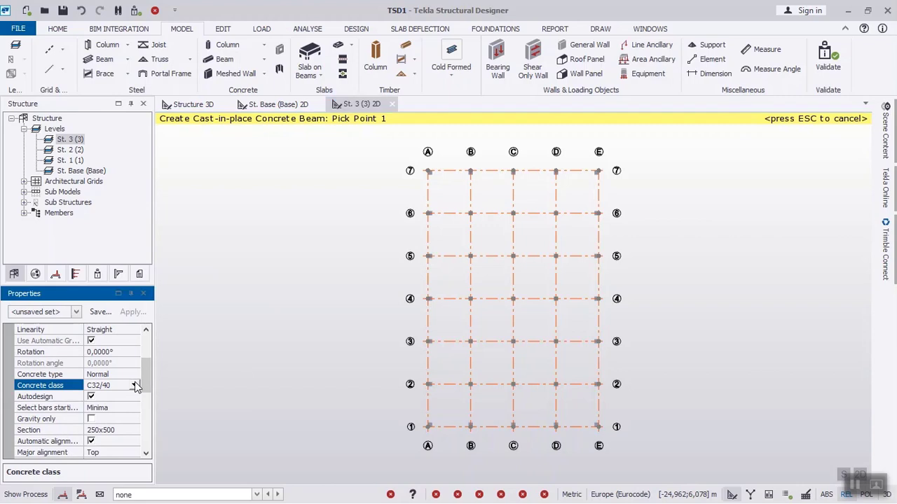
left_click(136, 386)
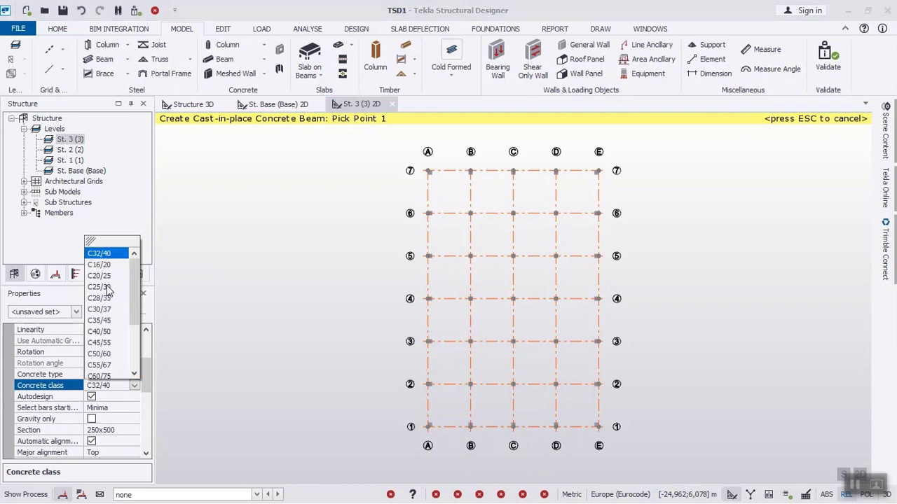
left_click(105, 287)
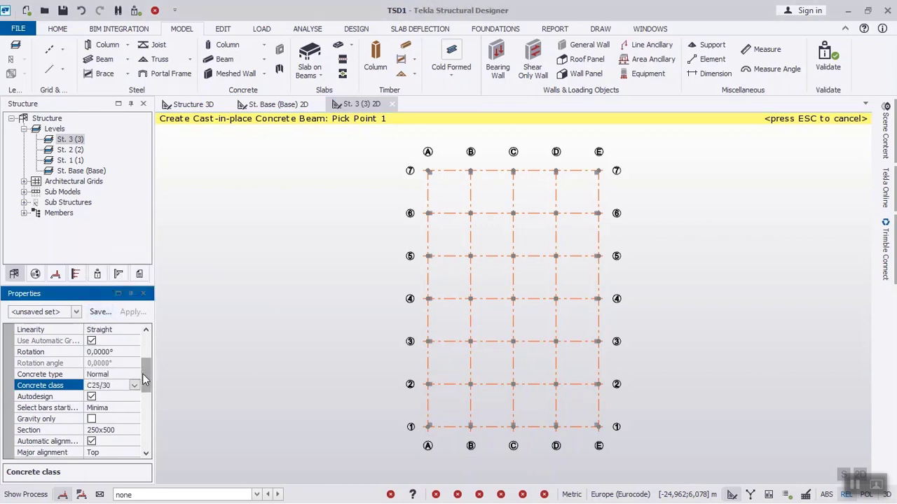
Place 250x500 concrete beams along all grid lines A–E and 1–7 on level 3, and show the structure in 3D
left_click_drag(142, 379, 147, 405)
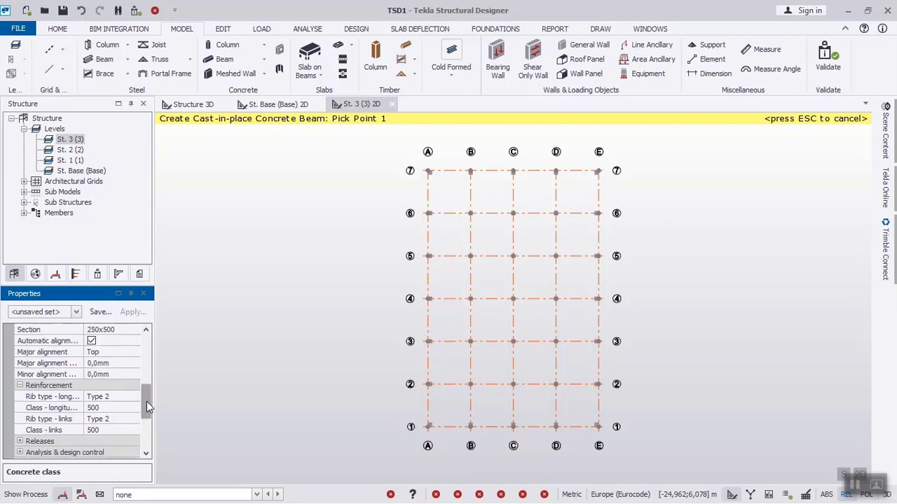
left_click_drag(147, 401, 148, 375)
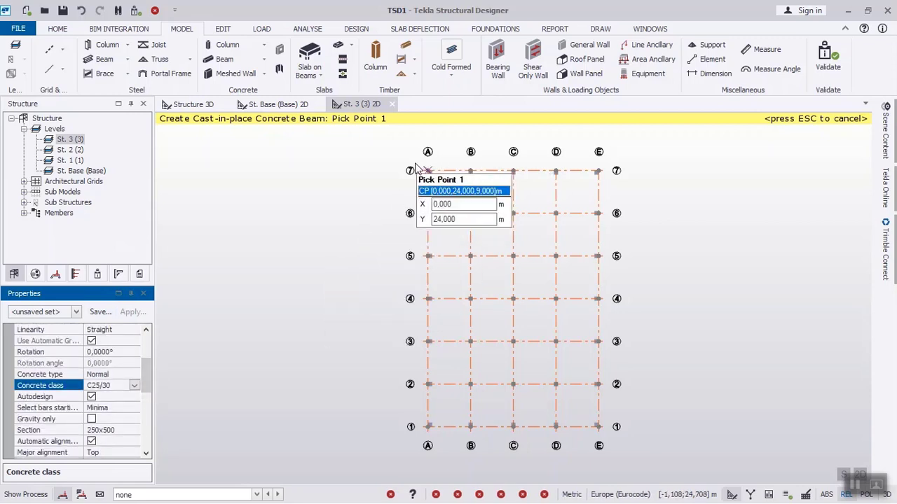
left_click_drag(416, 162, 608, 434)
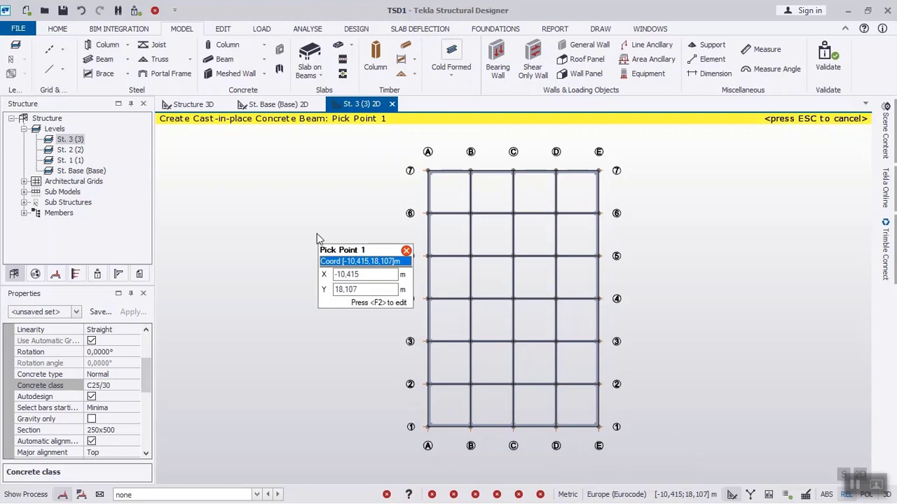
left_click(190, 104)
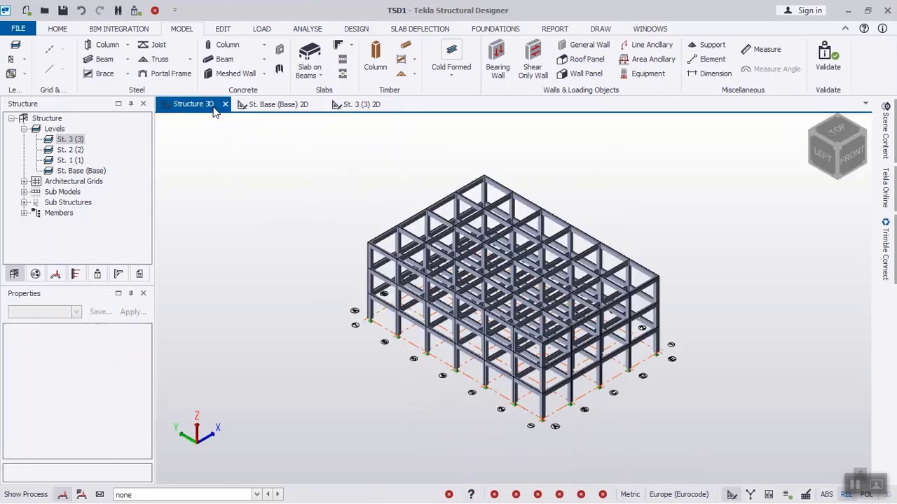
Start an isolated pad base for columns in the Base level plan, with concrete class C25/30
left_click(268, 105)
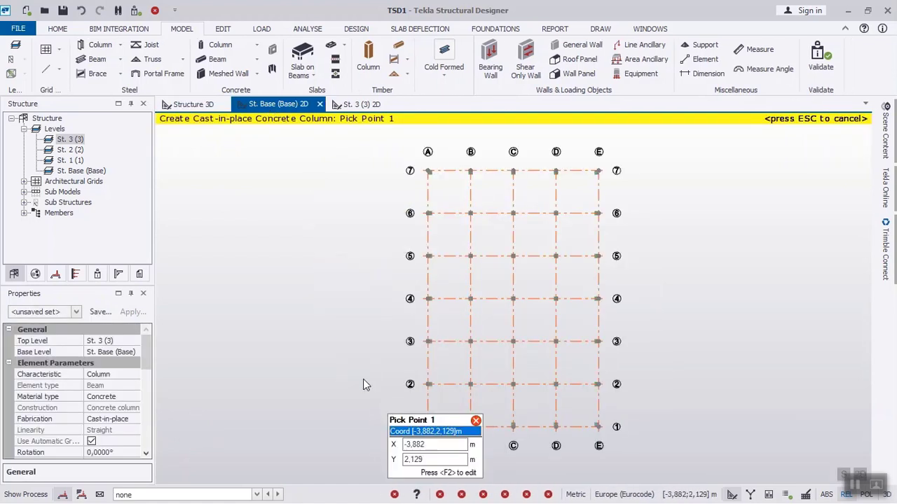
left_click(483, 32)
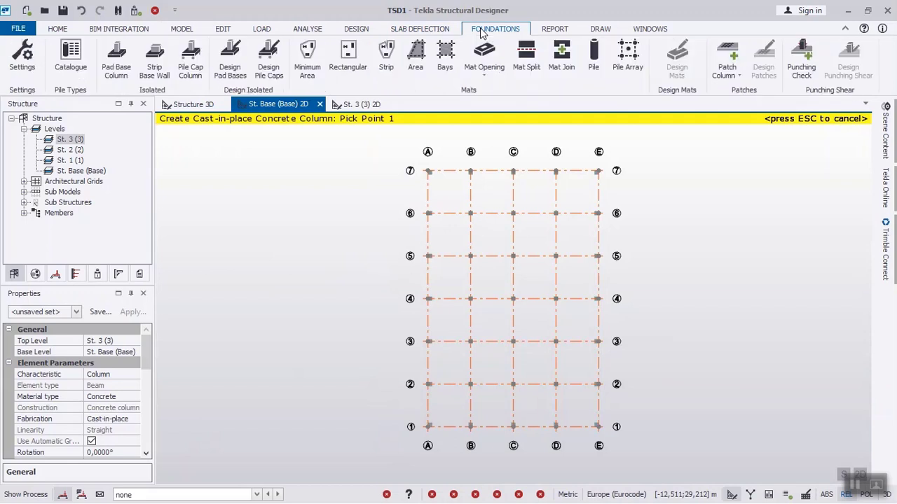
left_click(117, 57)
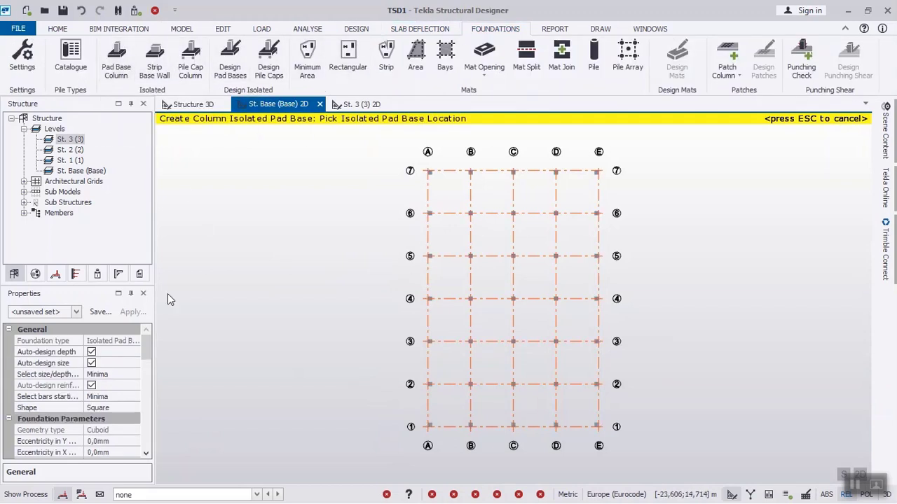
mouse_move(143, 355)
left_mouse_down()
mouse_move(155, 451)
mouse_move(165, 365)
mouse_move(147, 369)
left_mouse_up()
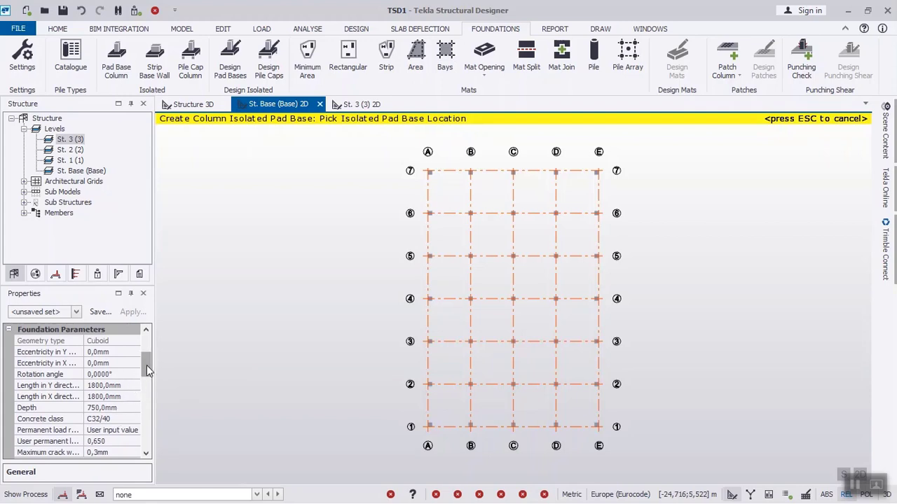
left_click_drag(146, 365, 146, 371)
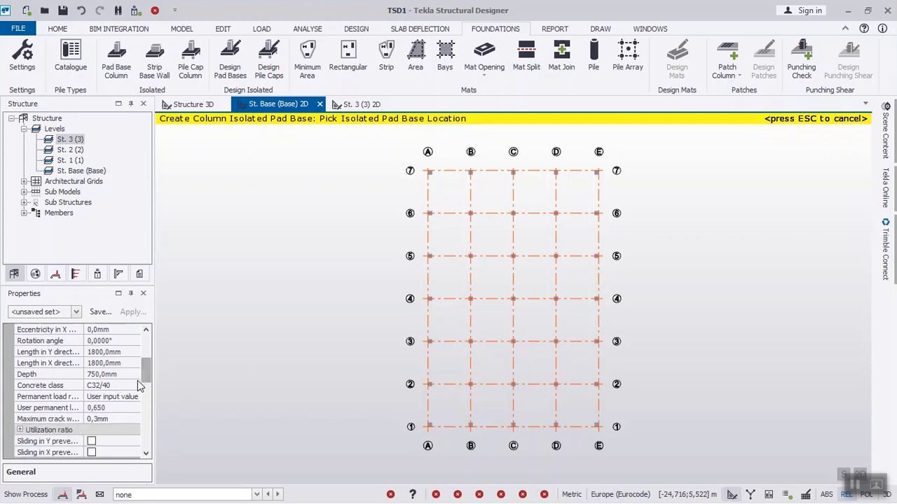
left_click(137, 381)
left_click(134, 385)
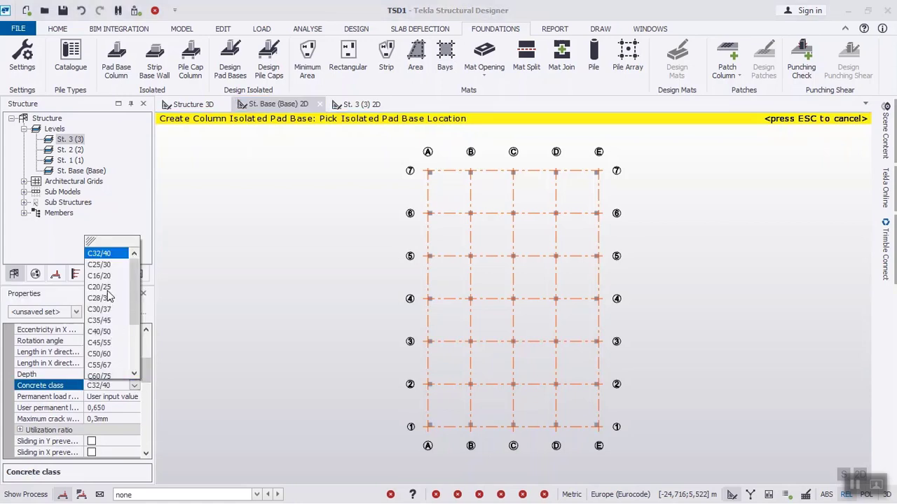
left_click(110, 266)
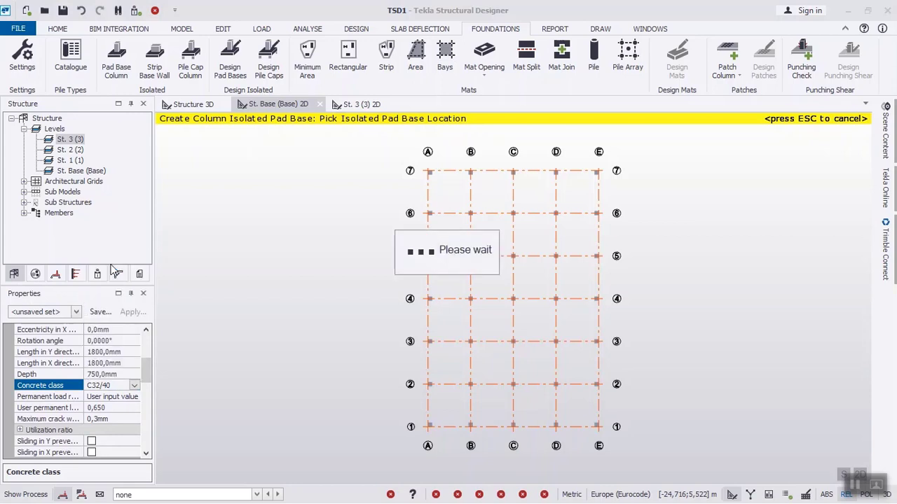
Set the pad base's bearing capacity for both the A1 STR and A2 GEO combinations to 200 kN/m²
scroll(144, 377, "down", 10)
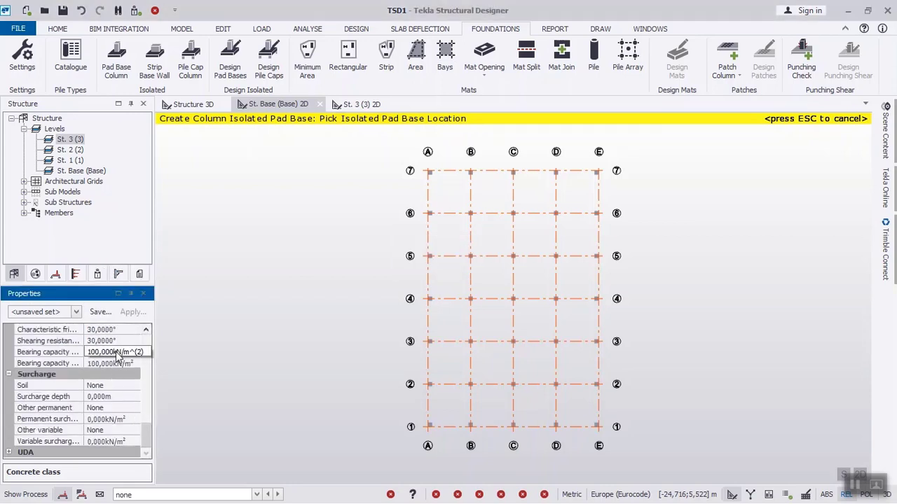
left_click(112, 351)
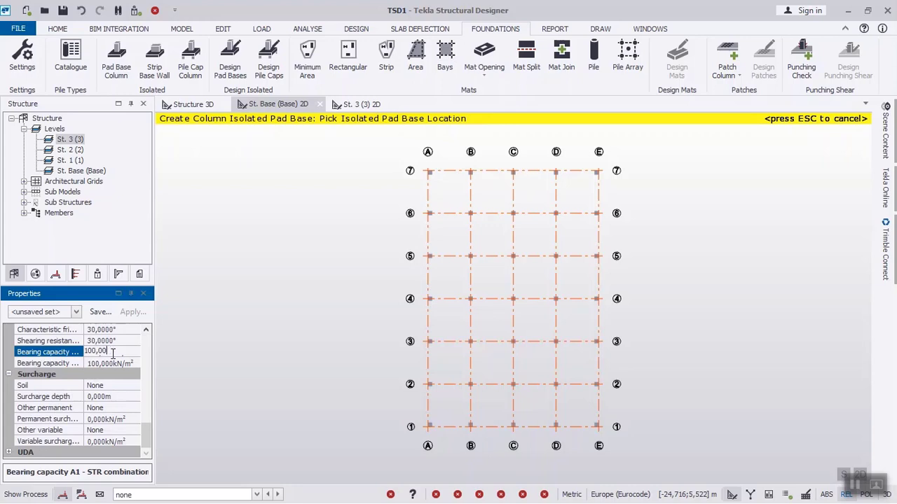
key("BackSpace")
key("BackSpace")
key("BackSpace")
key("BackSpace")
key("BackSpace")
key("BackSpace")
left_click(107, 363)
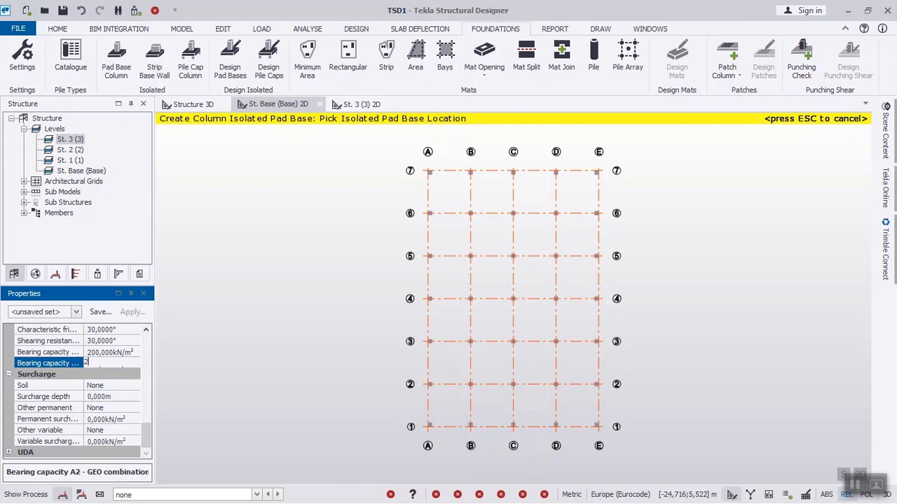
type("200")
Place isolated pad bases under all columns of the grid on the Base level
left_click(123, 353)
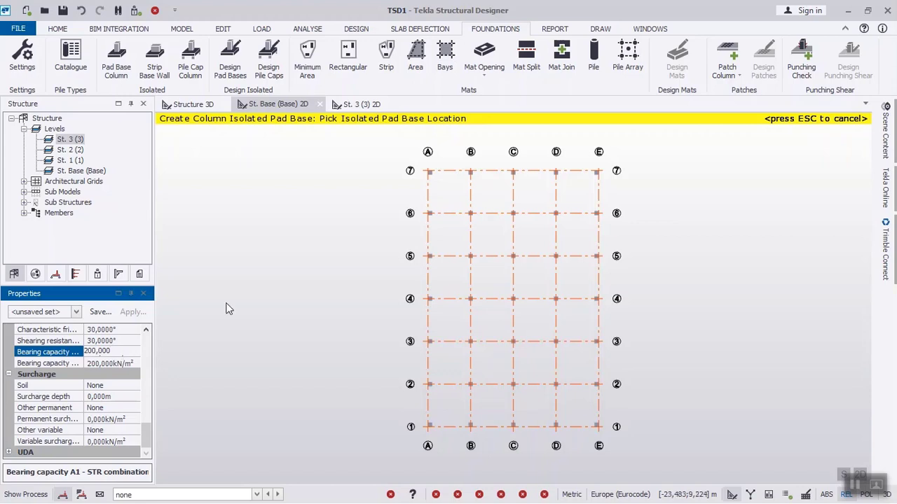
left_click(384, 220)
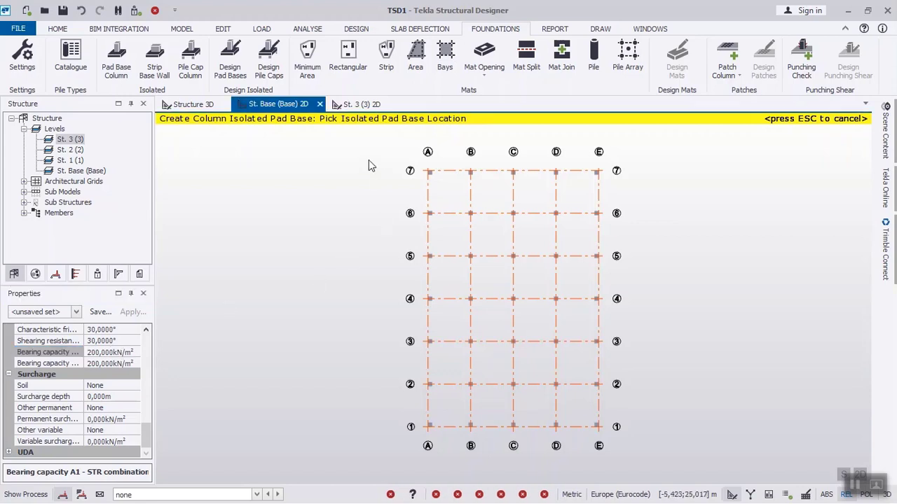
left_click_drag(378, 148, 635, 451)
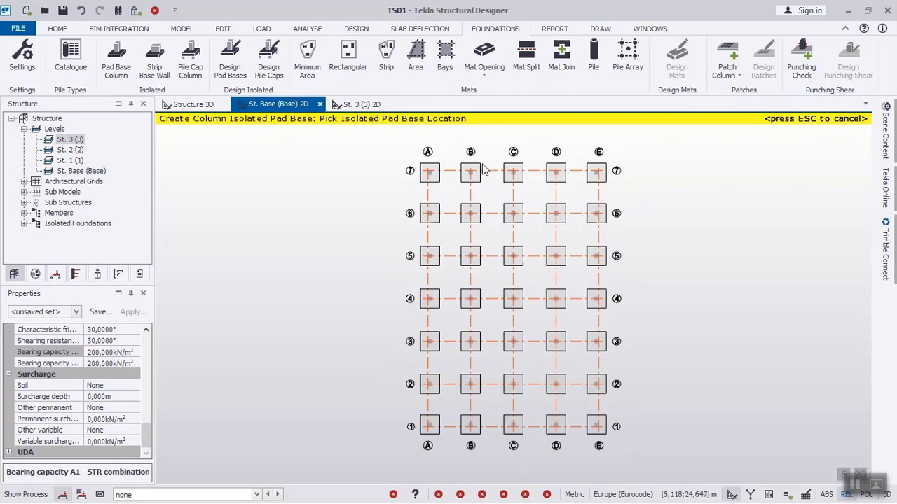
Start a slab on beams in the level 3 plan with an overall depth of 120 mm
left_click(355, 105)
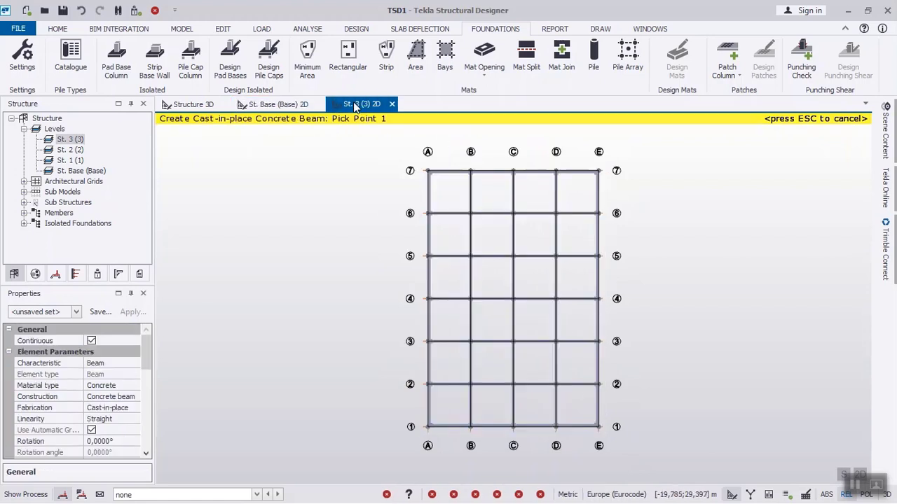
left_click(182, 29)
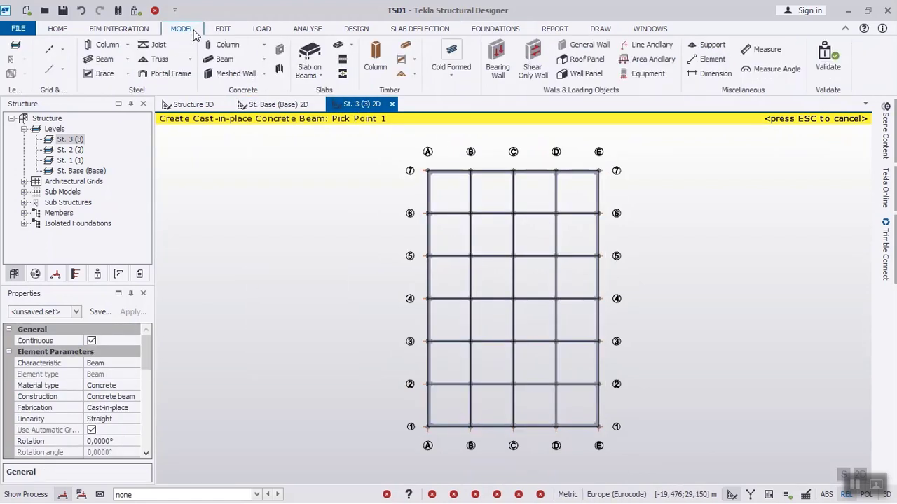
left_click(313, 53)
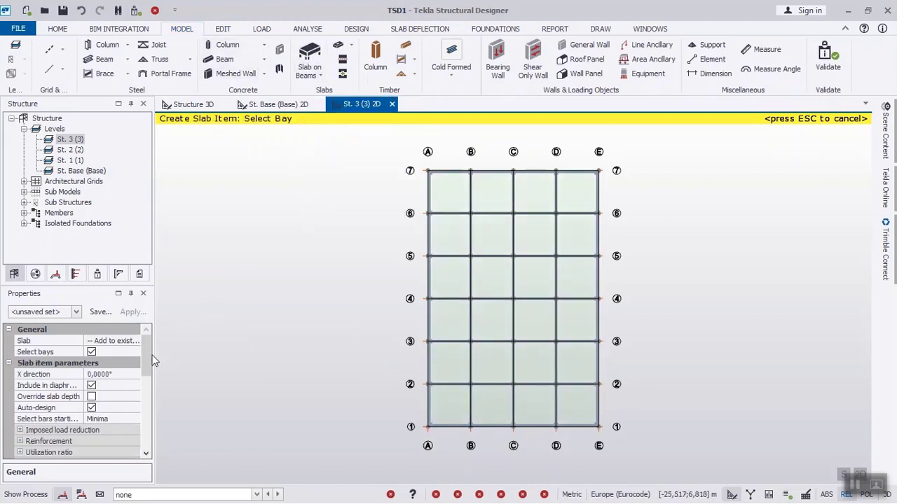
left_click_drag(145, 355, 151, 390)
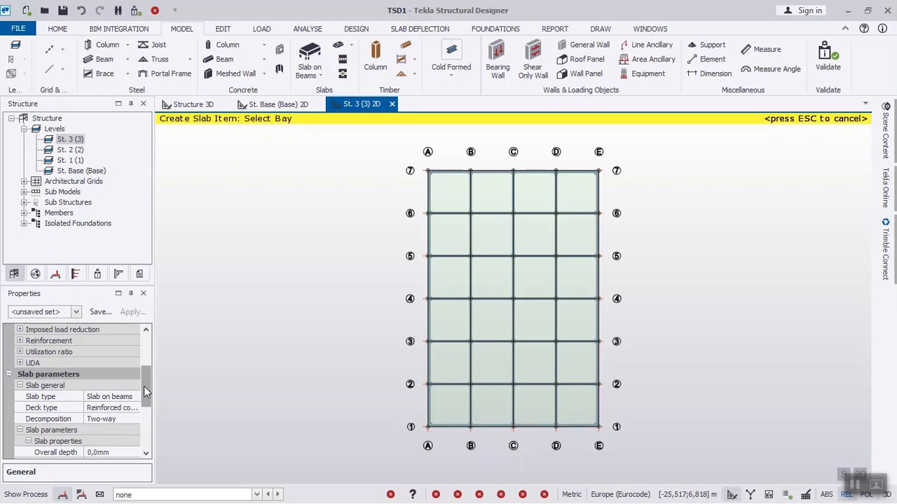
left_click_drag(144, 386, 147, 408)
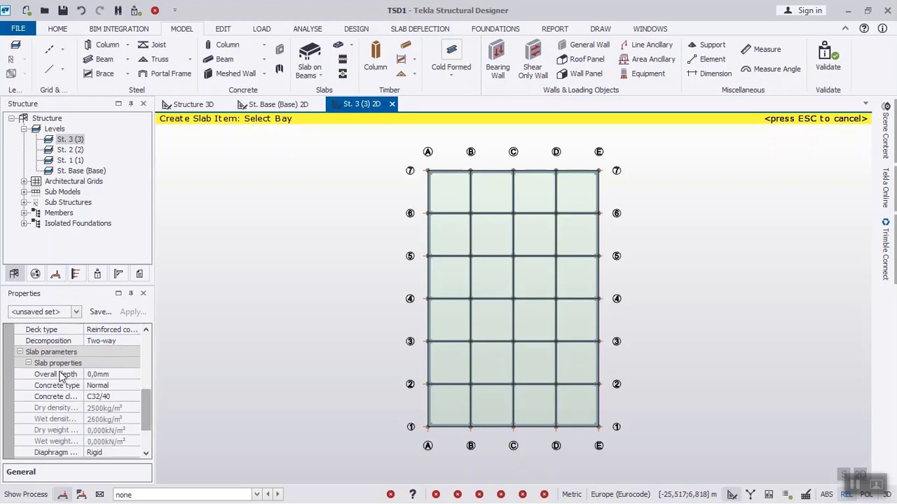
left_click(94, 375)
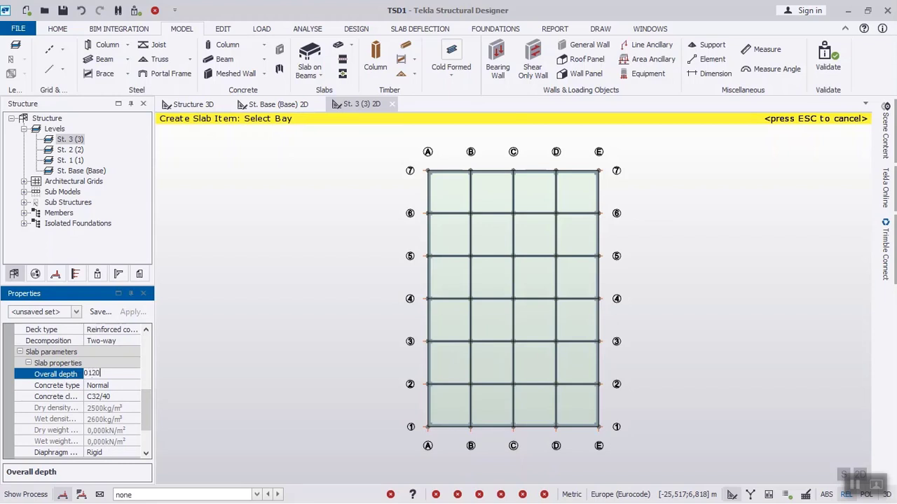
type("0,120")
Set the slab's concrete class to C25/30
left_click(117, 401)
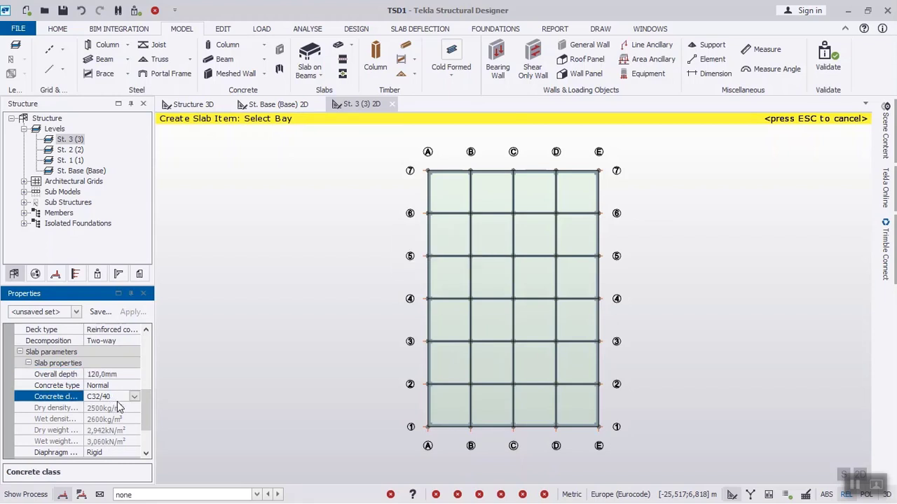
left_click(133, 396)
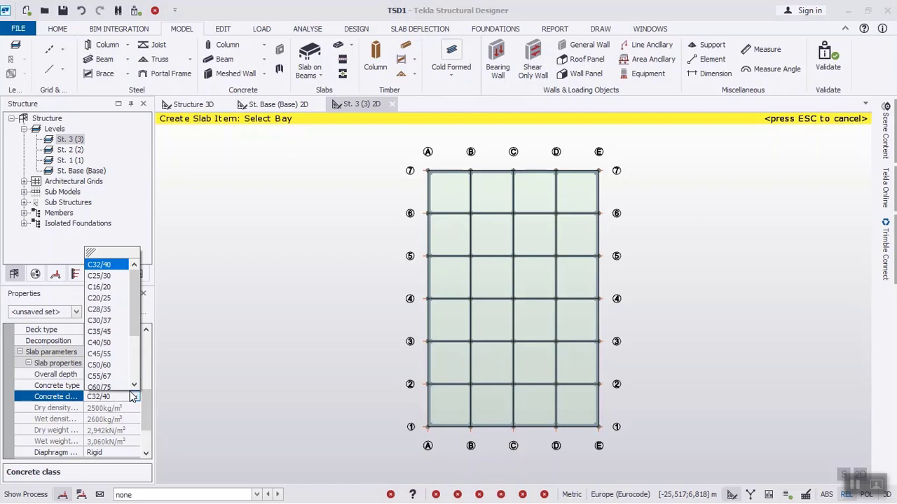
left_click(110, 276)
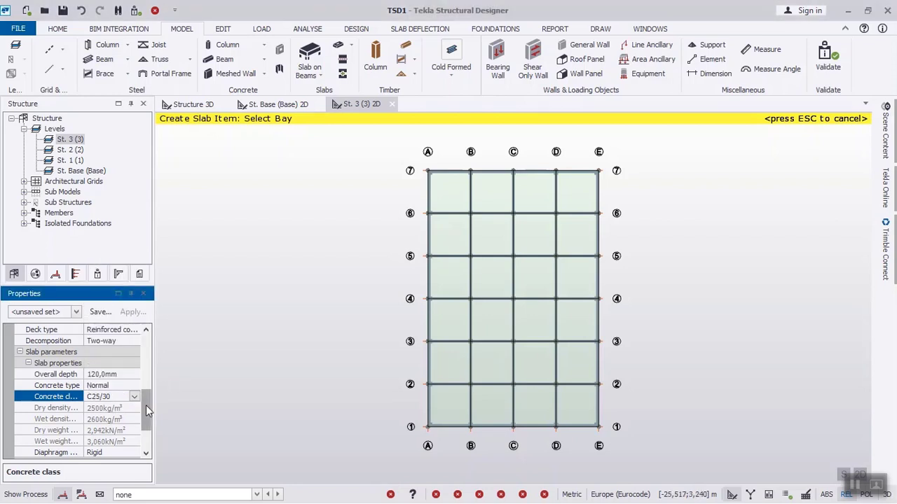
Place the slab in all bays between grids A–E and 1–7 of the level 3 plan, and show the 3D structure view
scroll(142, 407, "down", 2)
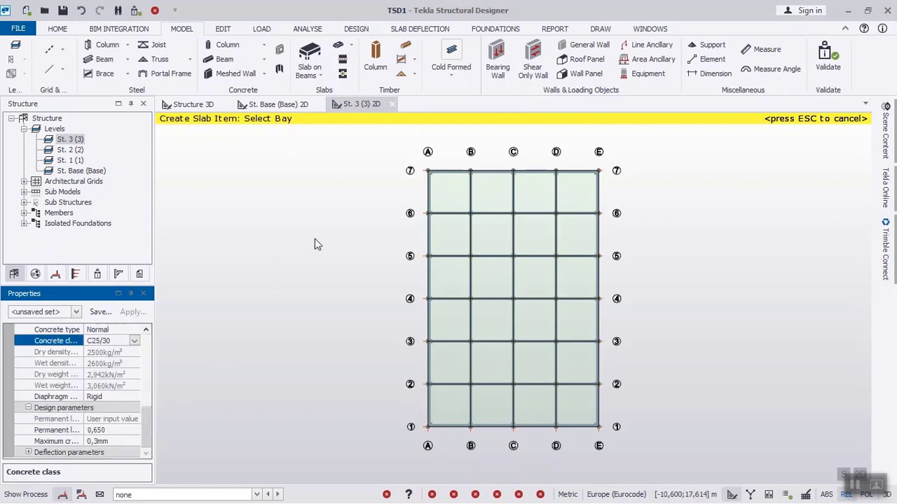
left_click_drag(405, 155, 638, 446)
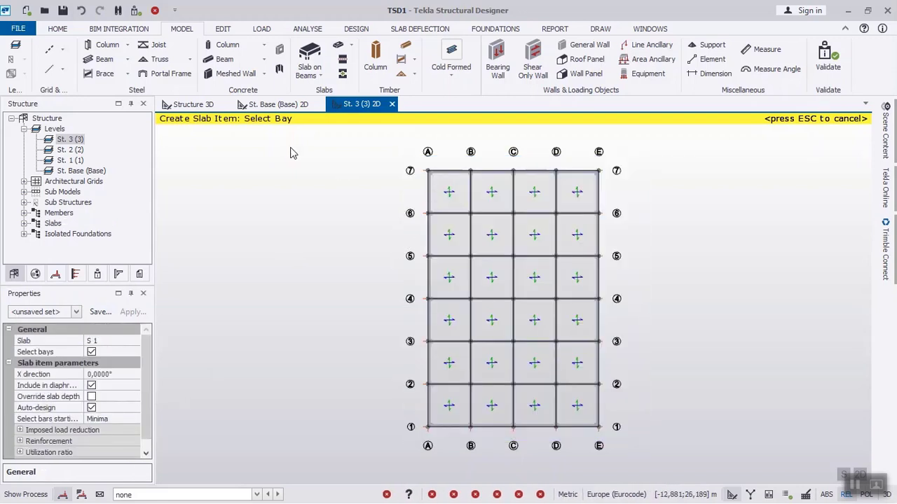
left_click(201, 107)
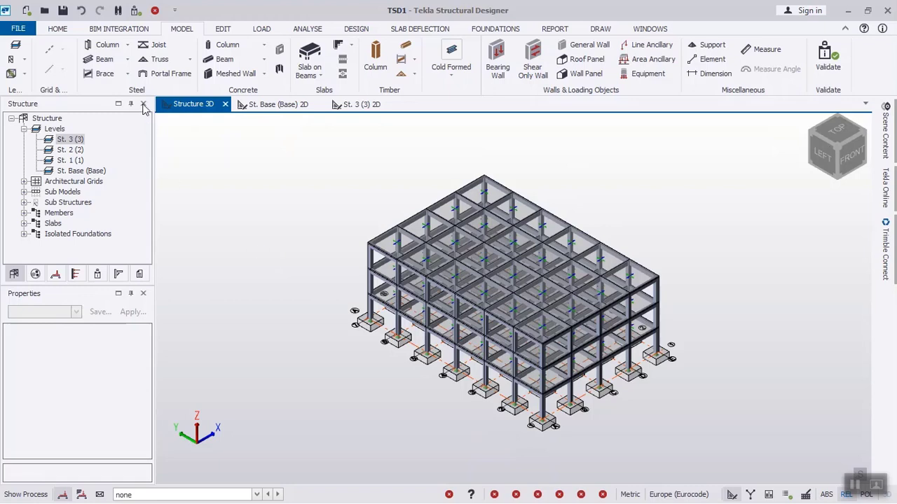
Open the loadcases and examine the load types available for the slab self weight, Services and Imposed loadcases
left_click(265, 29)
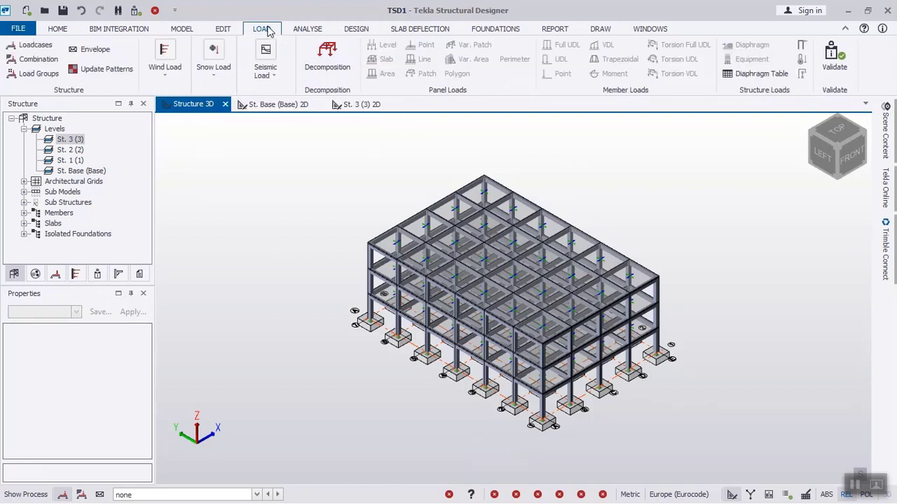
left_click(53, 45)
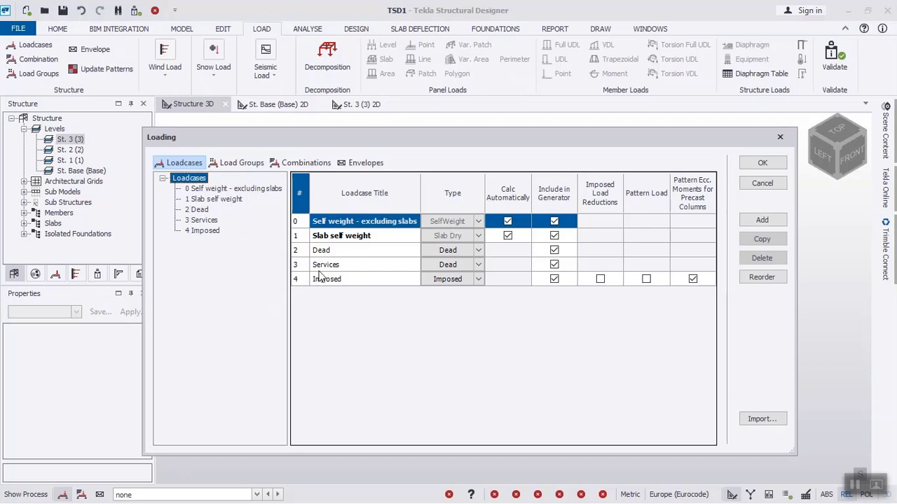
left_click(353, 238)
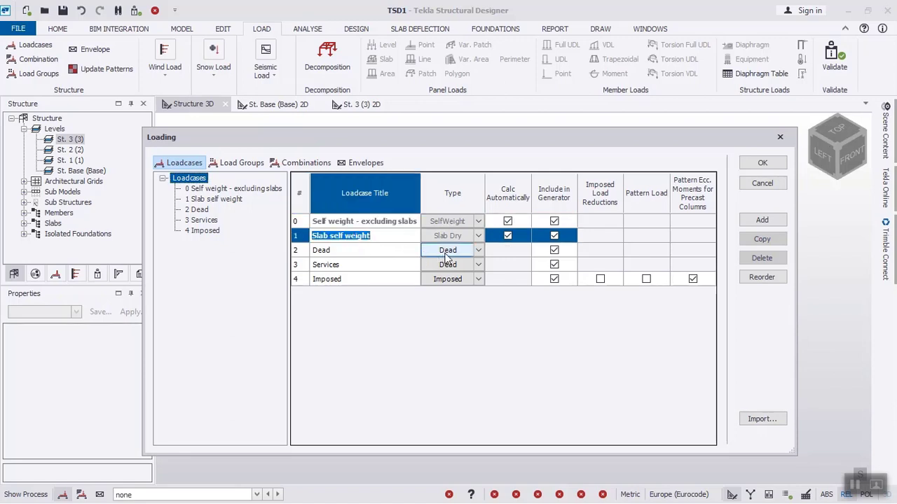
left_click(477, 239)
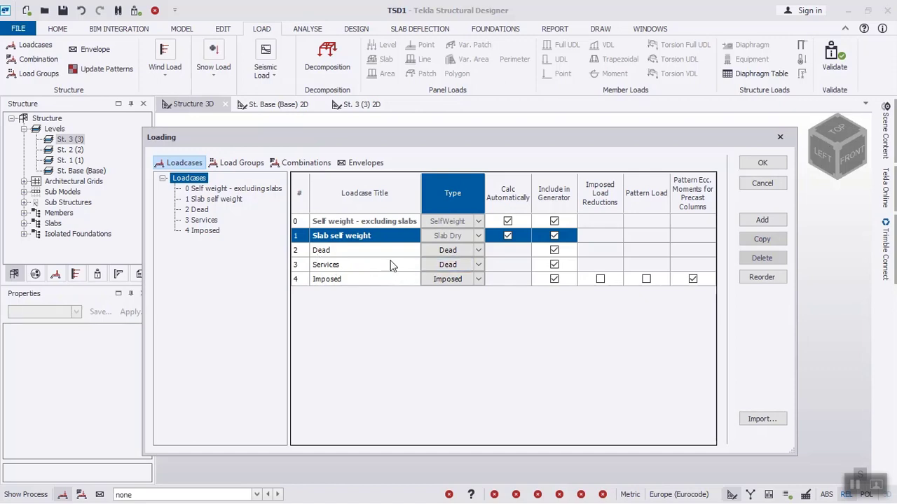
left_click(481, 268)
left_click(480, 266)
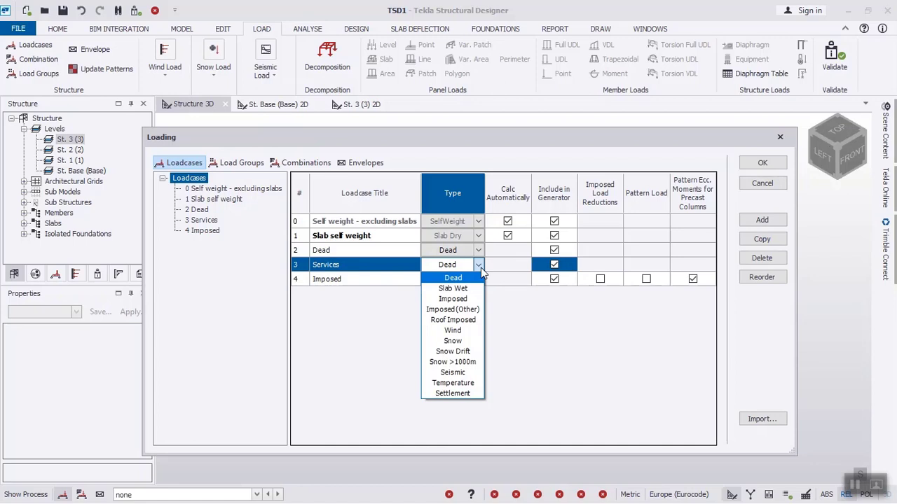
left_click(492, 339)
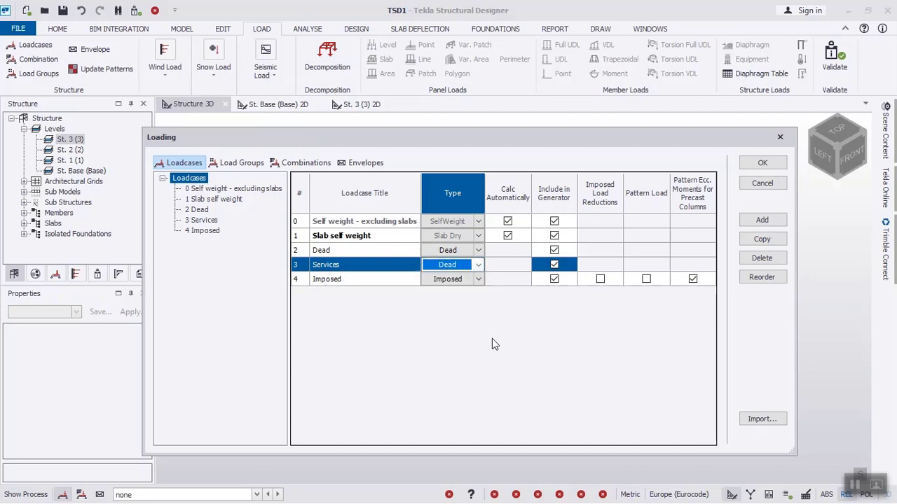
left_click(478, 280)
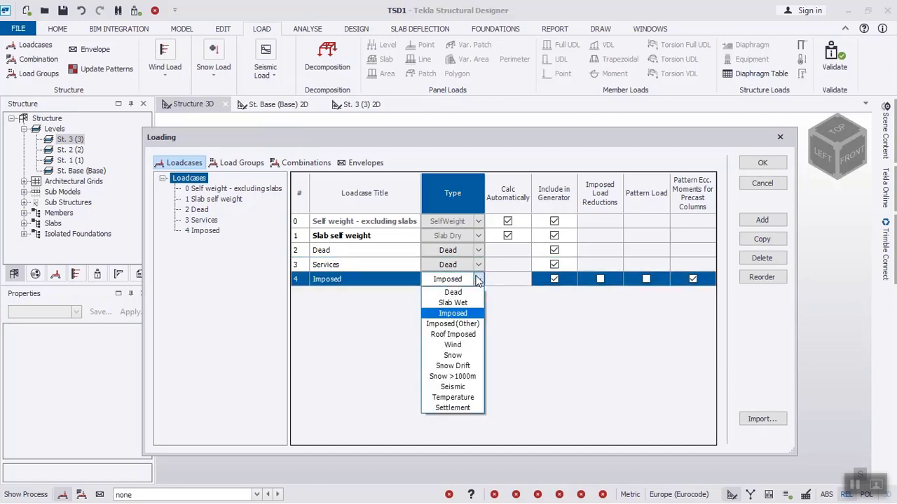
left_click(477, 281)
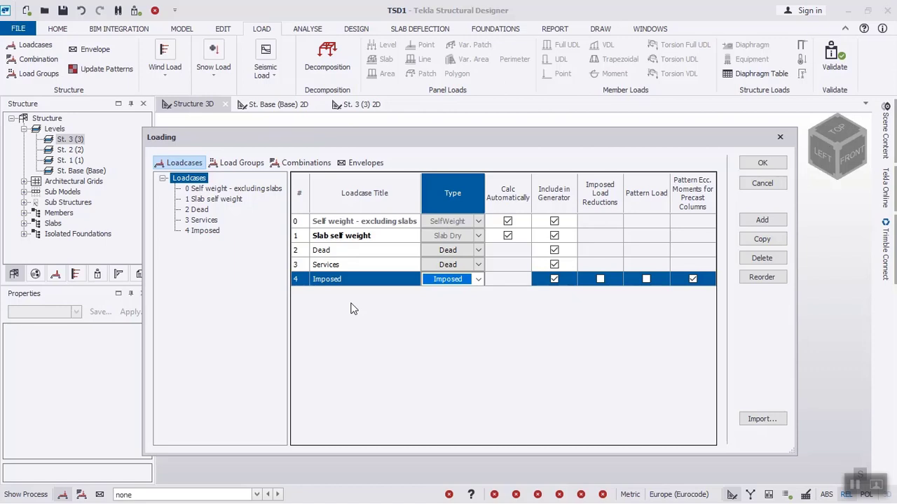
left_click(232, 306)
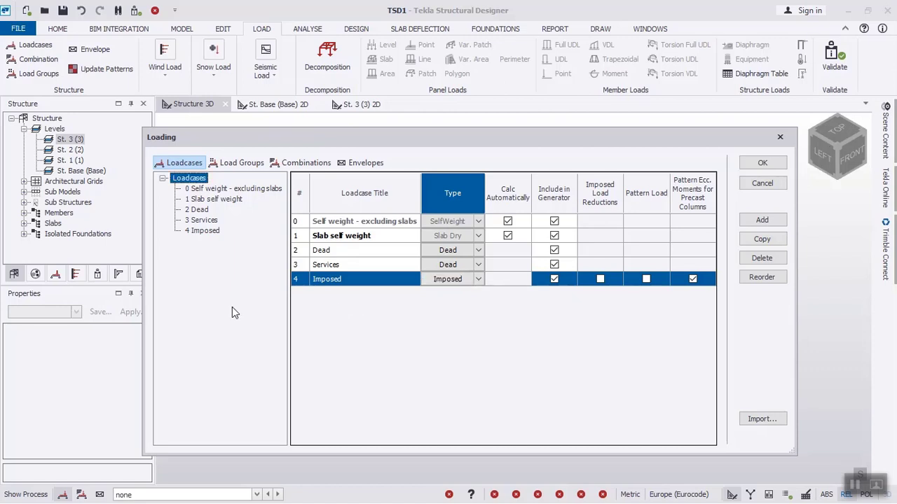
Delete the Services loadcase and accept the loadcase list
left_click(300, 267)
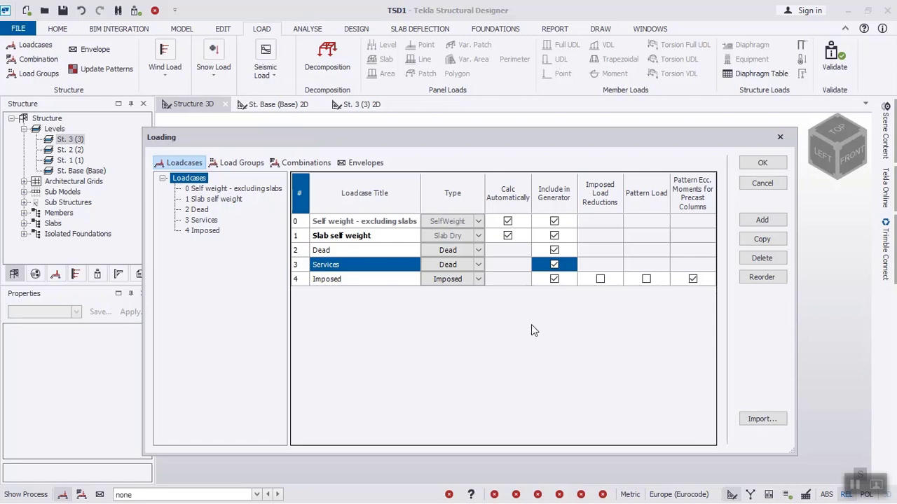
left_click(762, 259)
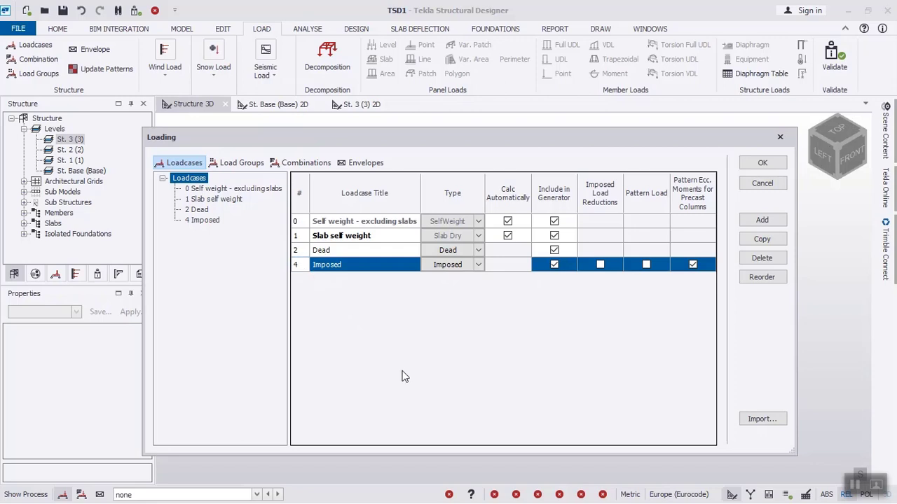
left_click(760, 163)
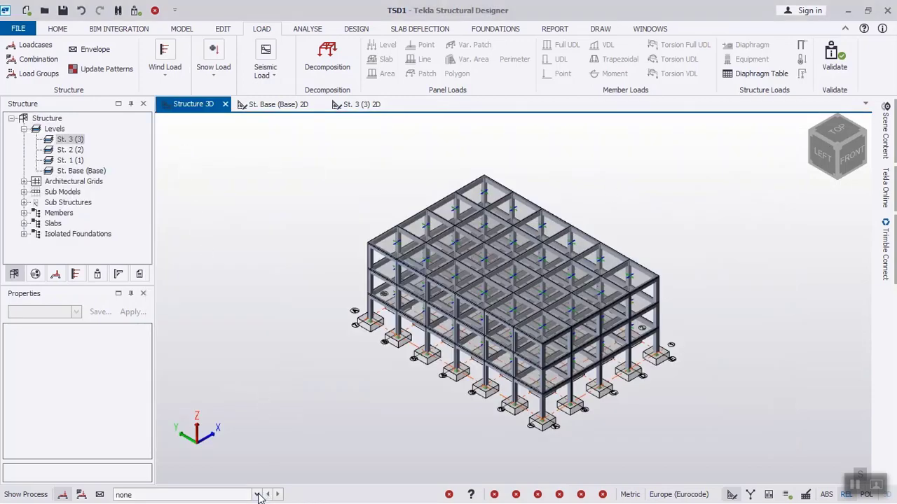
Apply a level load of 0,6 kN/m² to the building's slabs in the Dead loadcase
left_click(257, 495)
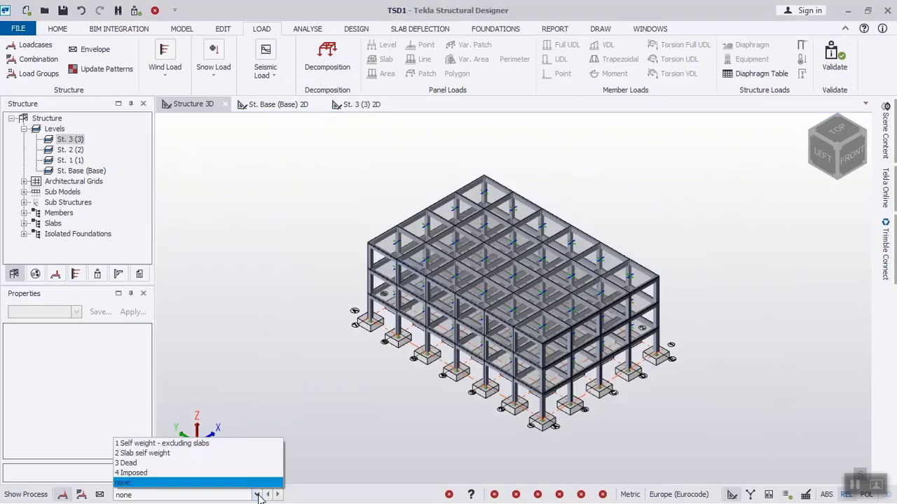
left_click(187, 464)
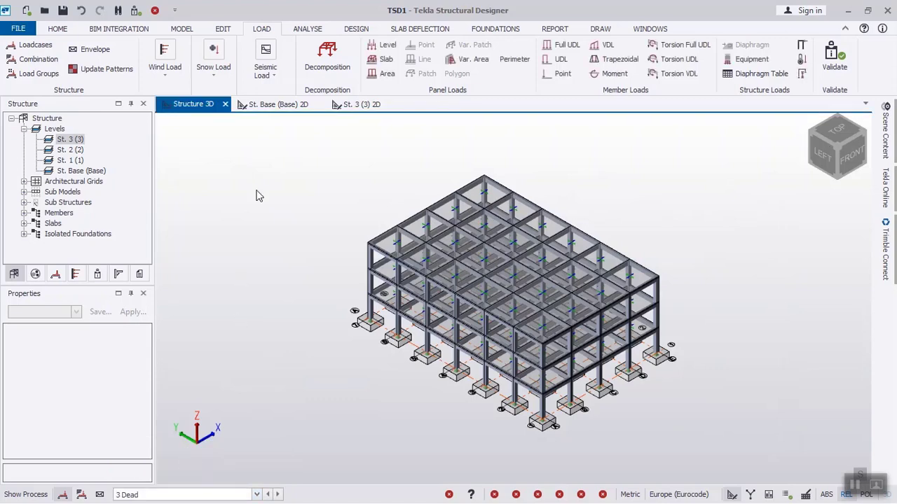
left_click(384, 45)
left_click(468, 58)
left_click(387, 46)
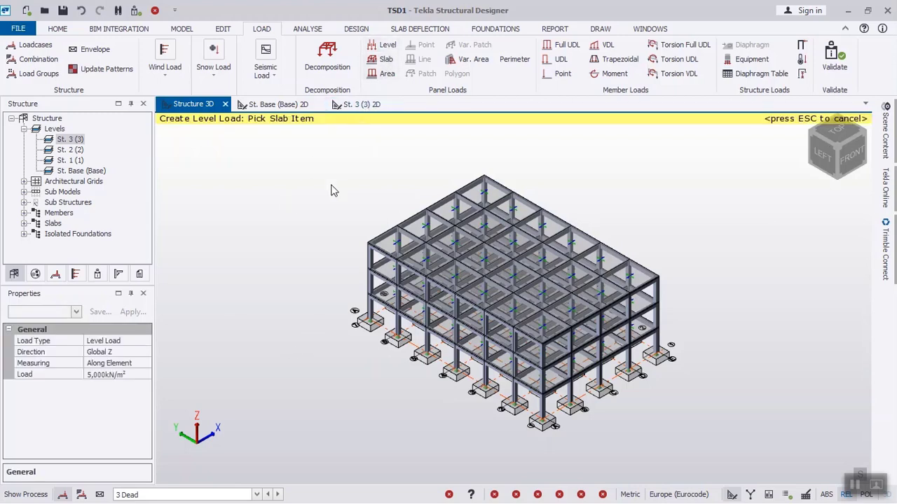
left_click(129, 374)
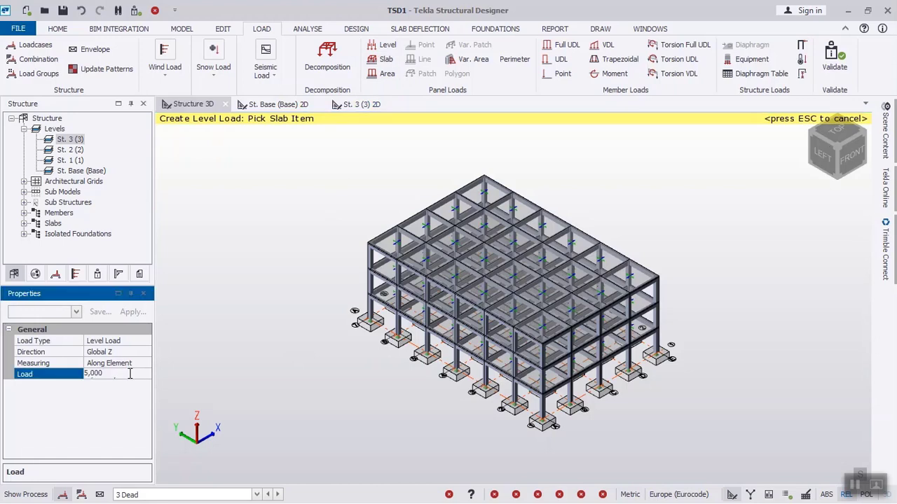
key("BackSpace")
key("BackSpace")
key("BackSpace")
key("BackSpace")
key("BackSpace")
type("0,6")
key("Return")
left_click(383, 255)
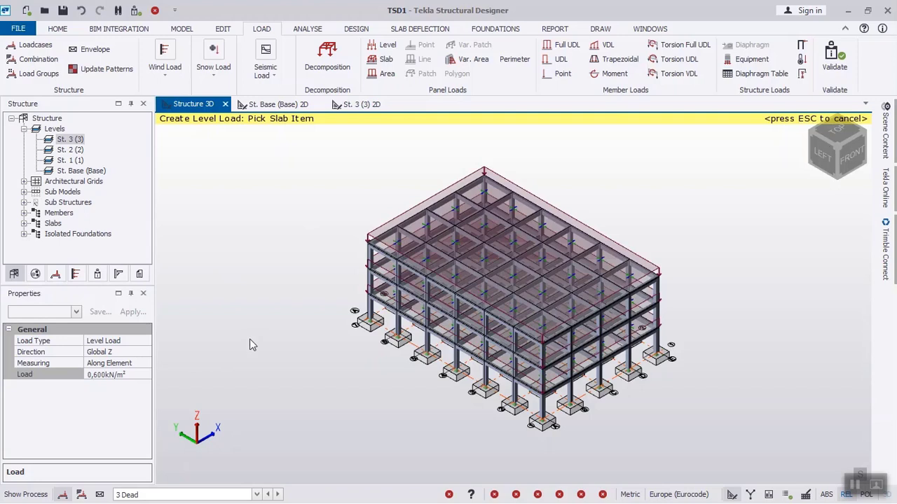
Apply a level load of 1 kN/m² to the building's slabs in the Imposed loadcase
left_click(257, 494)
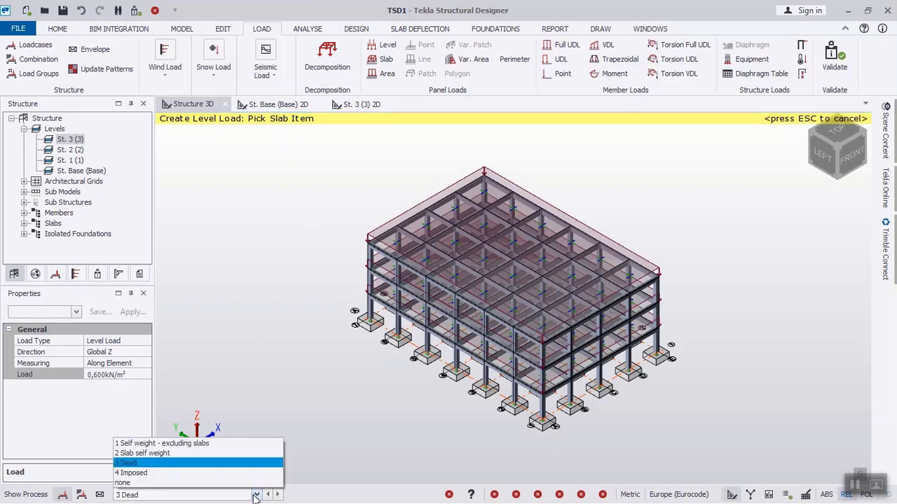
left_click(216, 472)
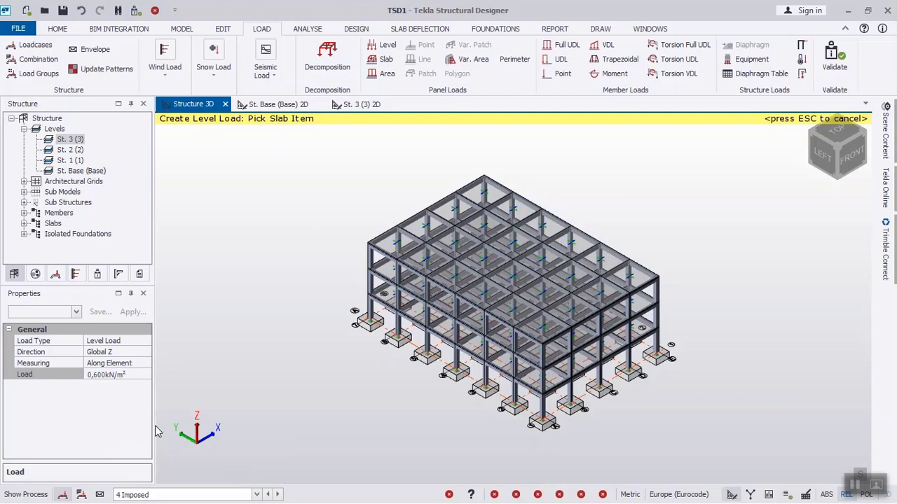
left_click(136, 376)
key("BackSpace")
key("BackSpace")
key("BackSpace")
key("BackSpace")
key("BackSpace")
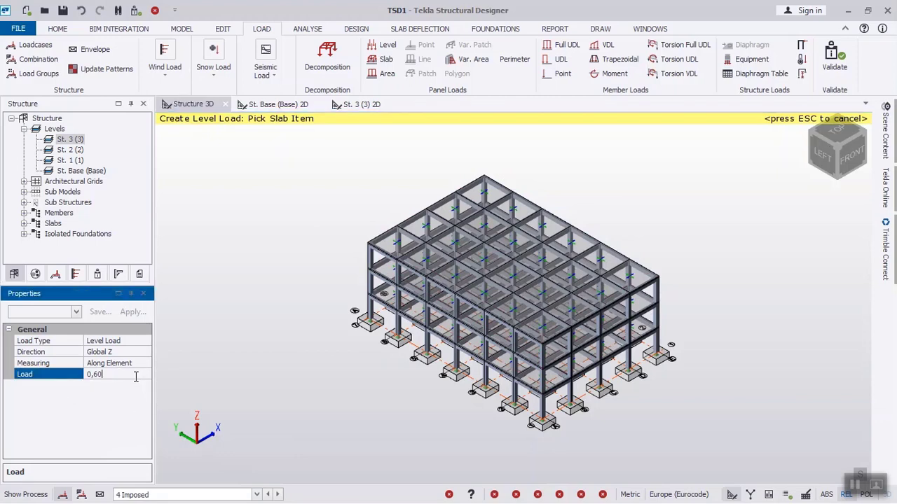
type("1")
left_click(306, 255)
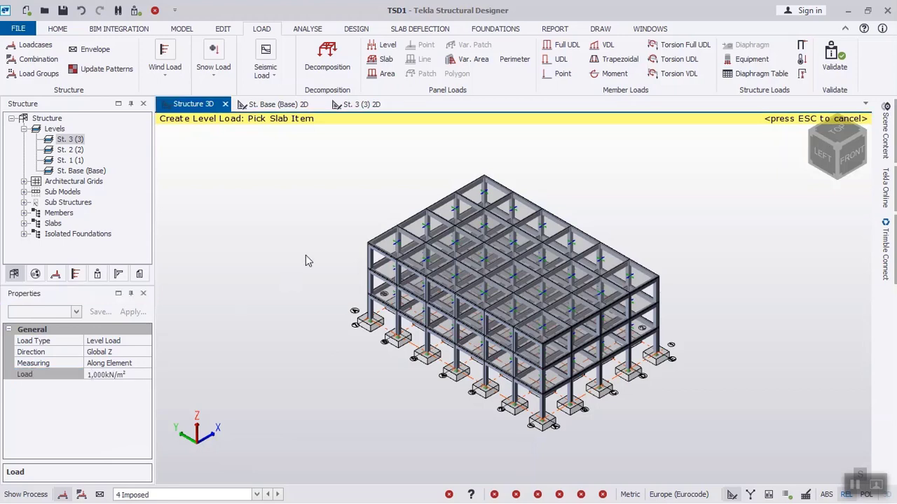
left_click(385, 246)
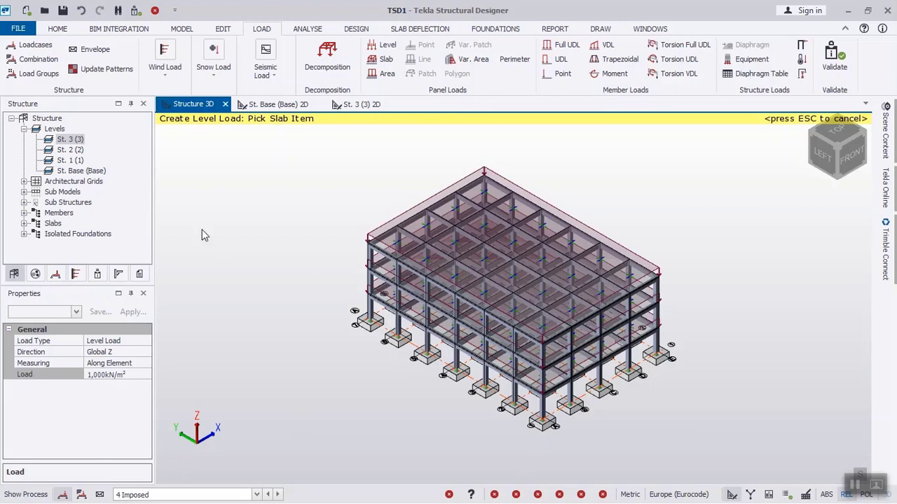
Start generating load combinations with the default initial parameters, strength factors and service factors, and advance to the EHF settings
left_click(47, 71)
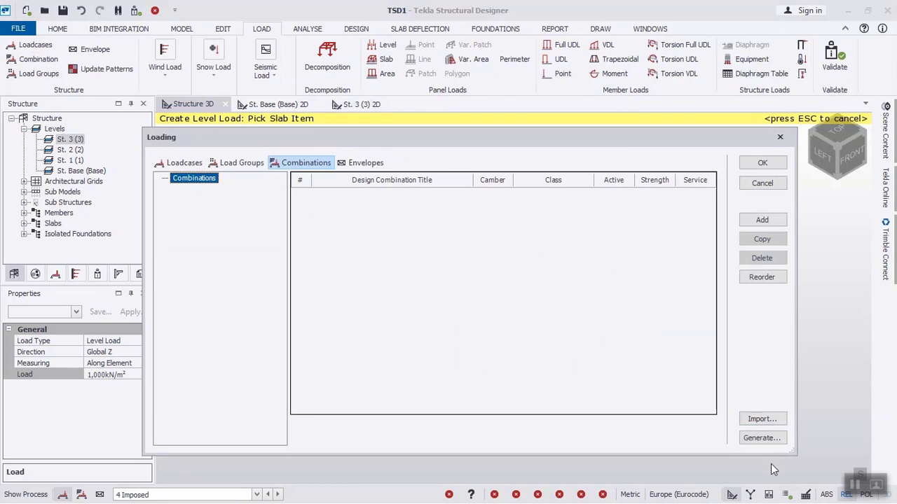
left_click(769, 440)
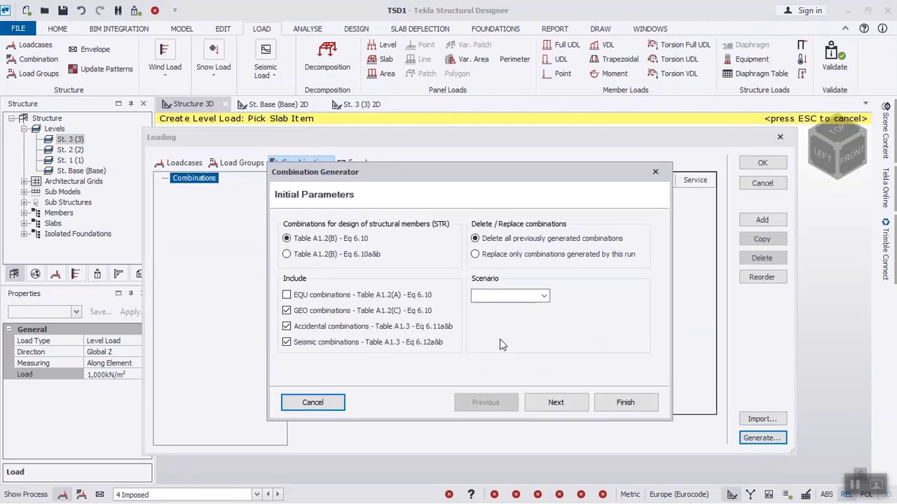
left_click(556, 403)
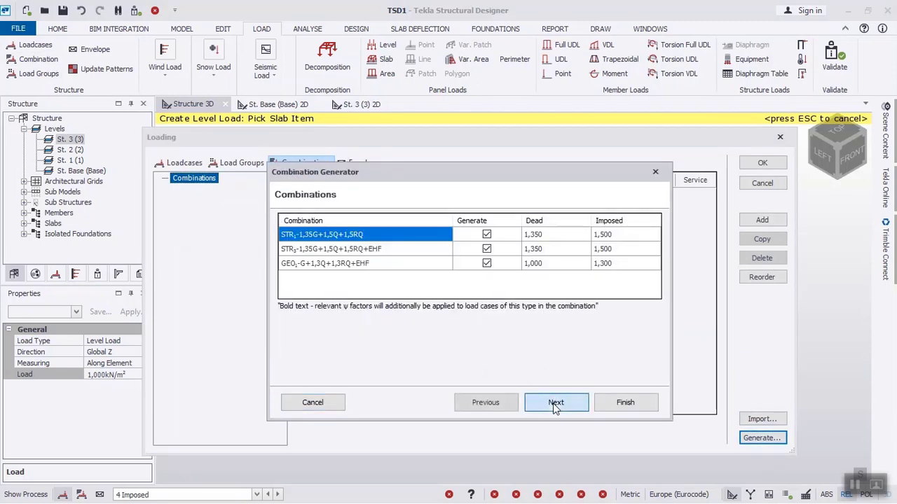
left_click(555, 404)
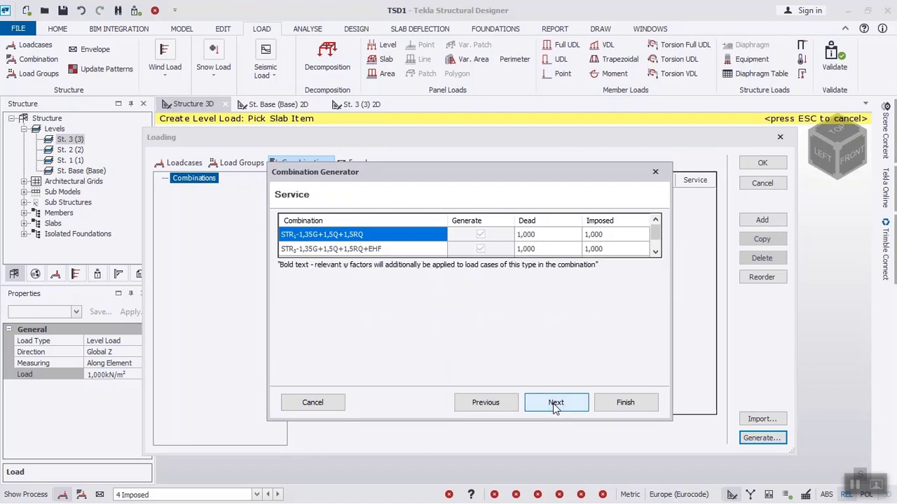
left_click(555, 403)
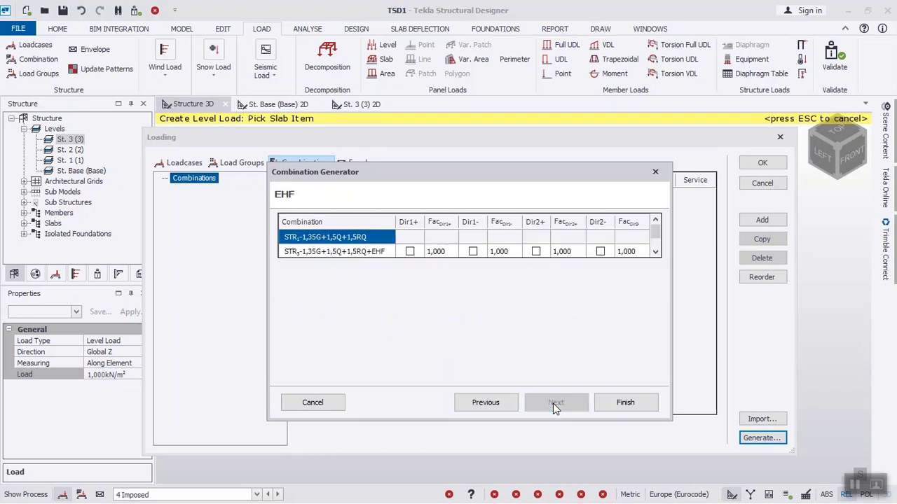
Include equivalent horizontal forces in Dir1+, Dir1-, Dir2+ and Dir2- for the STR 1,35G+1,5Q+1,5RQ+EHF combination
left_click(411, 252)
left_click(411, 253)
left_click(473, 252)
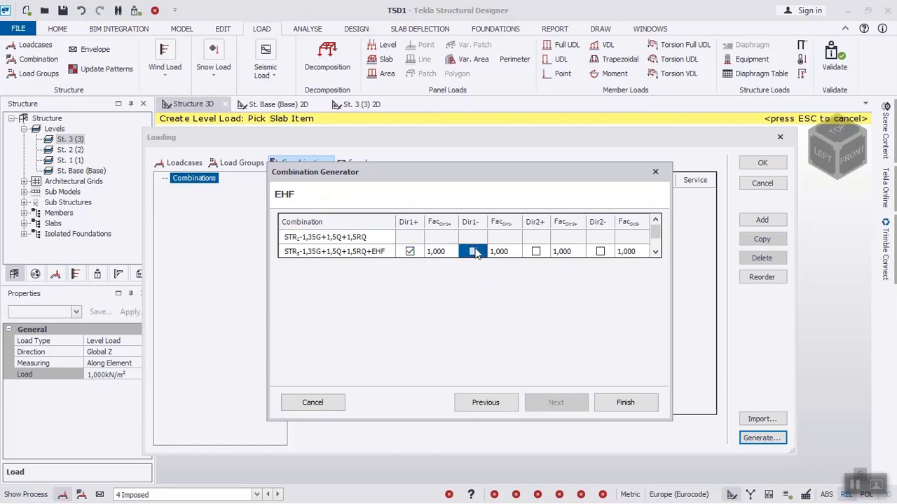
left_click(475, 252)
left_click(536, 252)
left_click(537, 252)
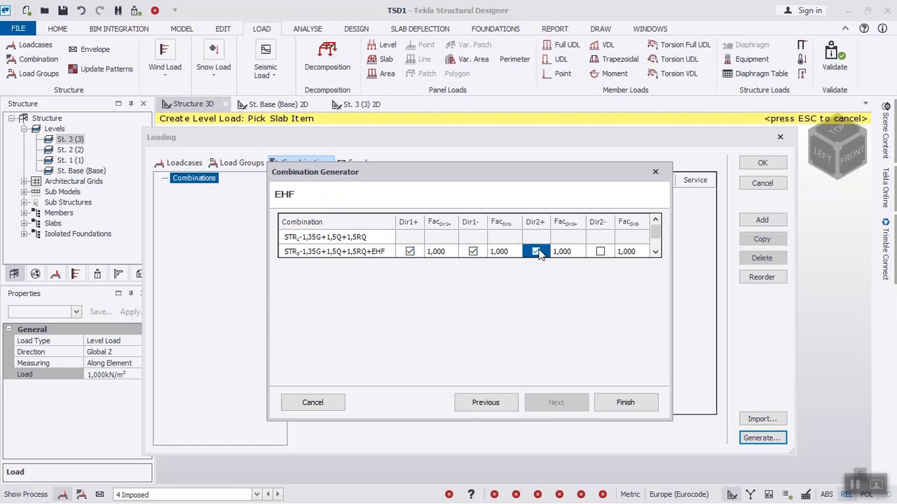
left_click(601, 253)
left_click(602, 252)
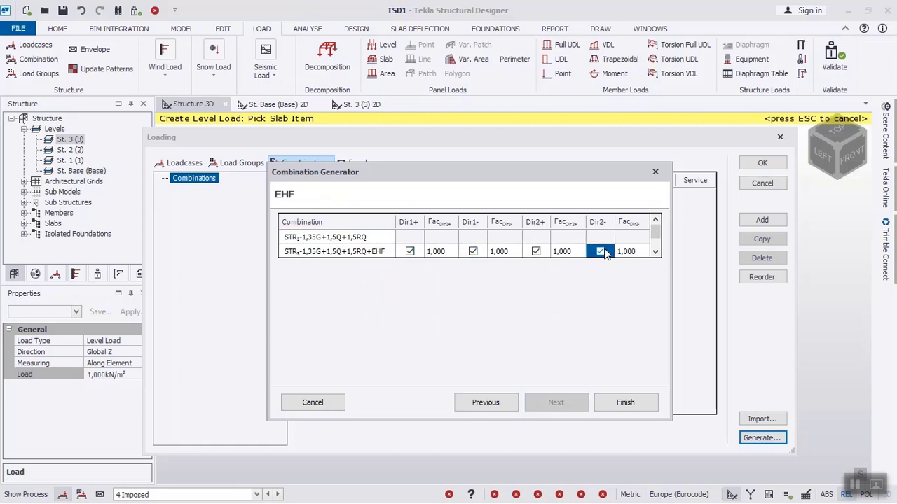
left_click(655, 252)
left_click(655, 252)
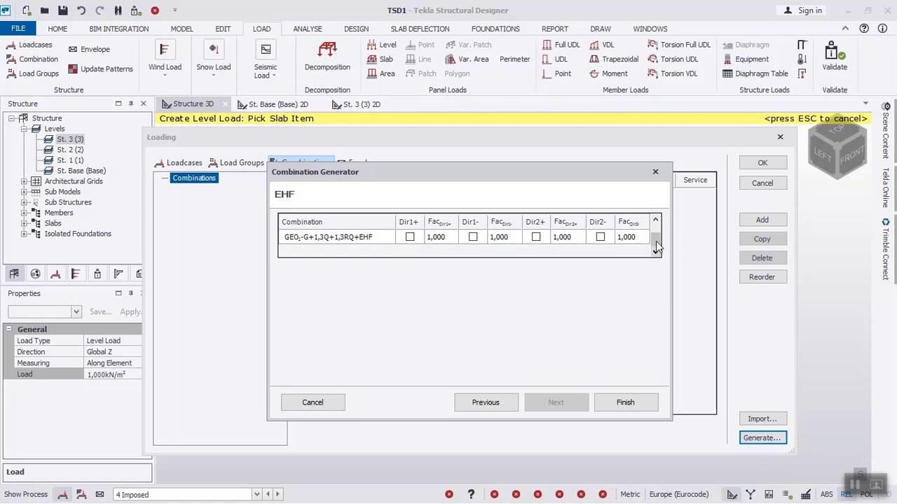
scroll(656, 239, "up", 2)
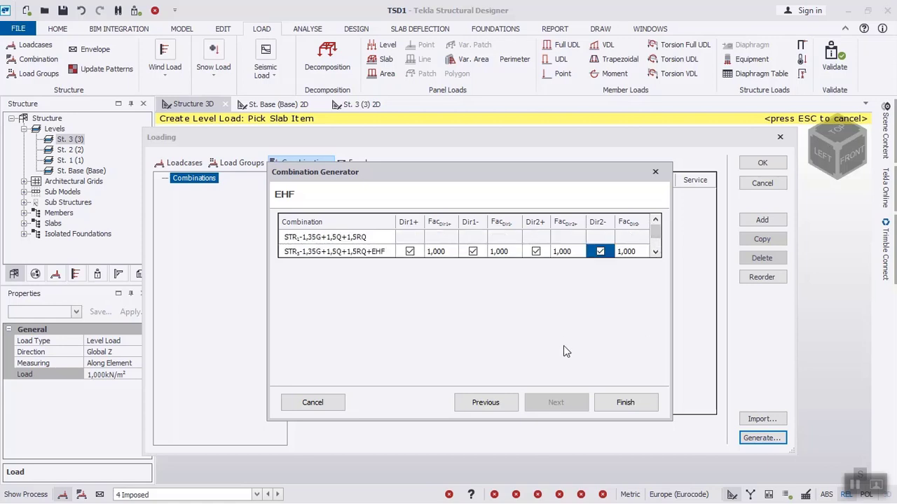
Finish generating the load combinations from the EHF settings and accept them in the loading setup
left_click(623, 403)
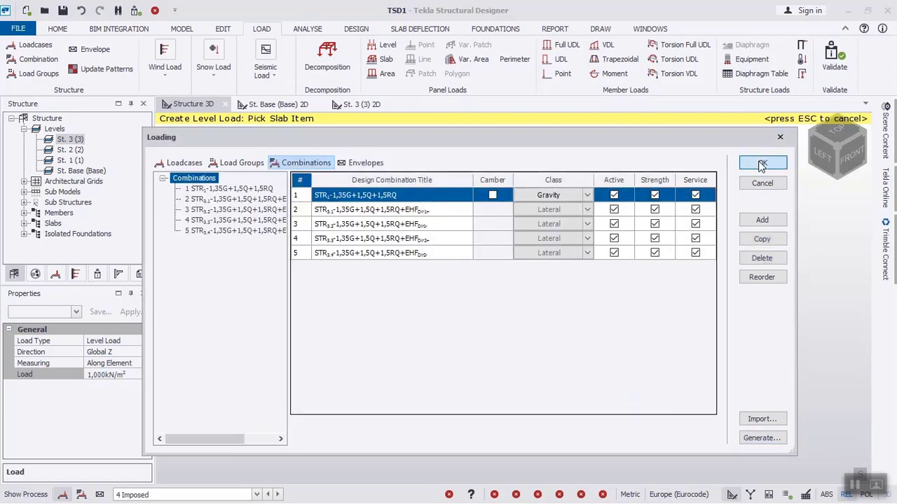
left_click(762, 162)
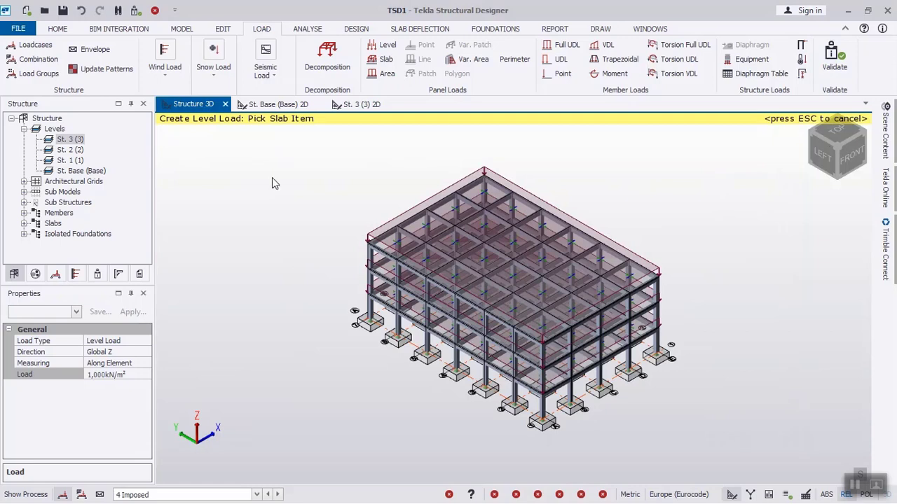
Validate the model with the project status and process log shown, and close the log
left_click(99, 274)
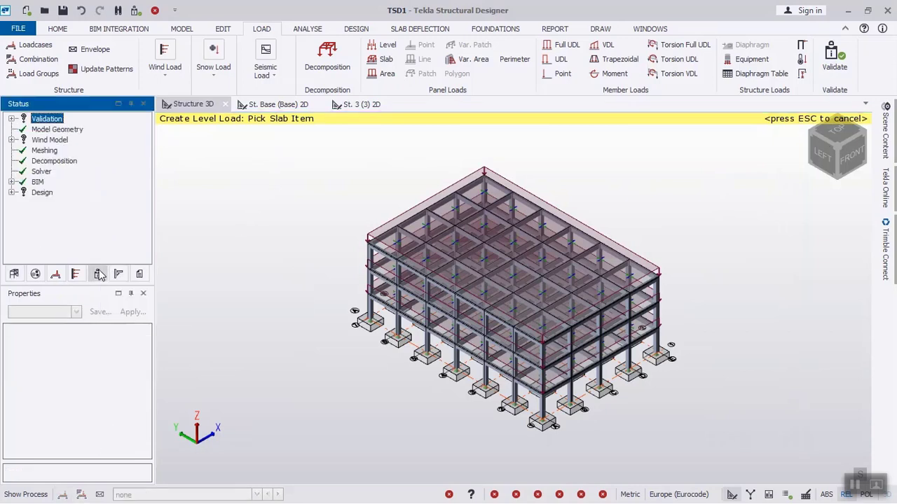
left_click(26, 495)
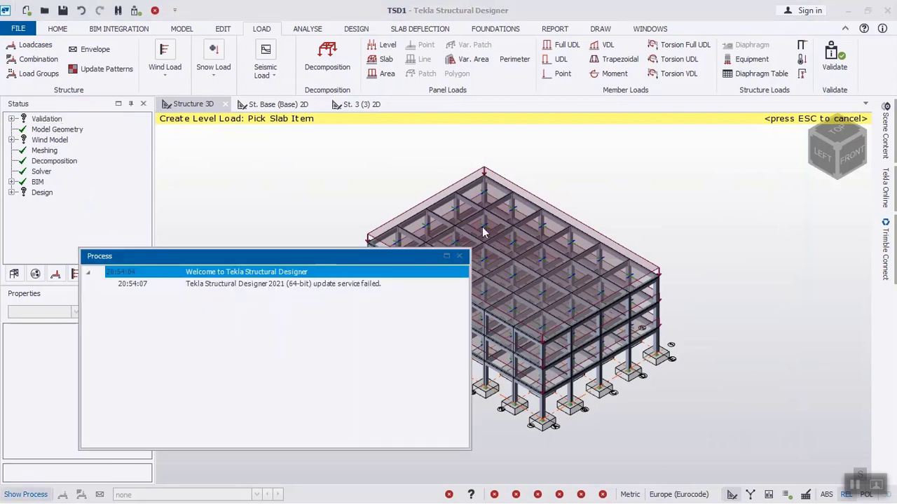
left_click(832, 62)
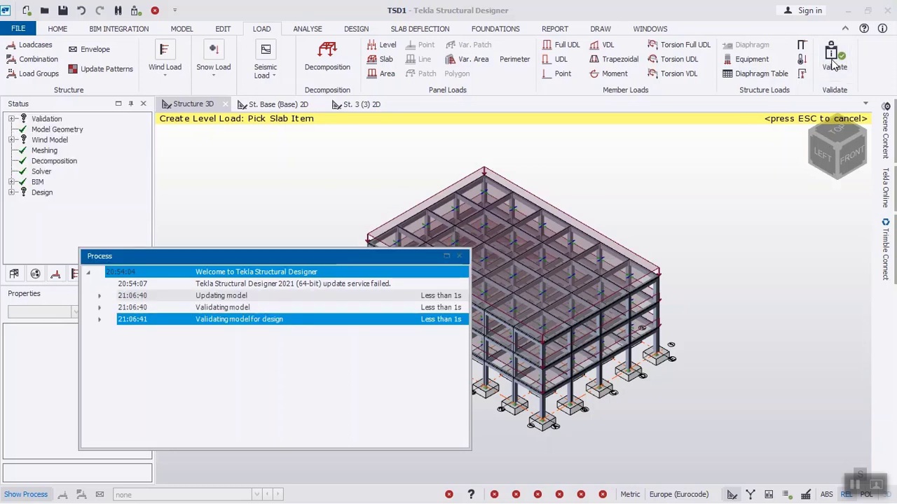
left_click(459, 257)
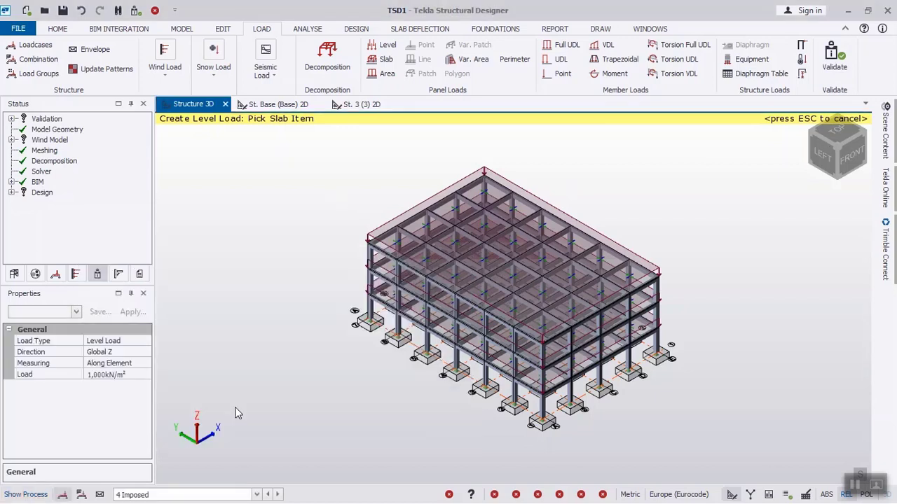
left_click(256, 494)
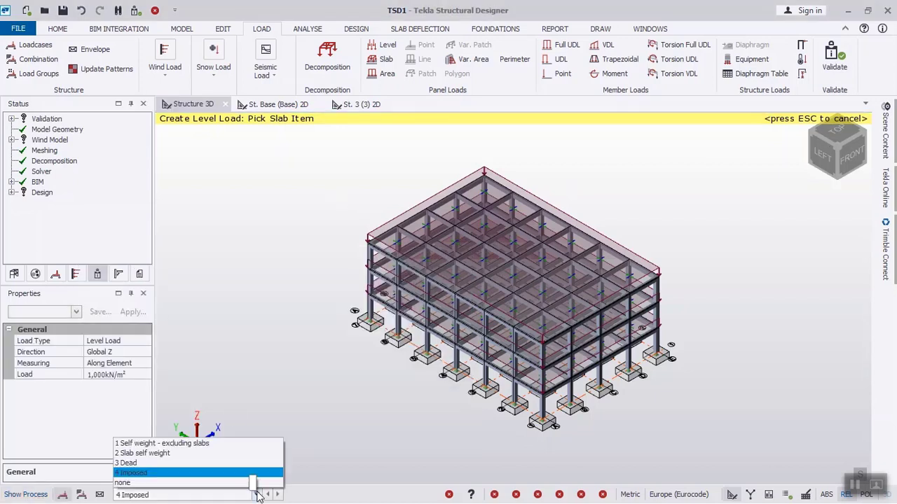
left_click(248, 360)
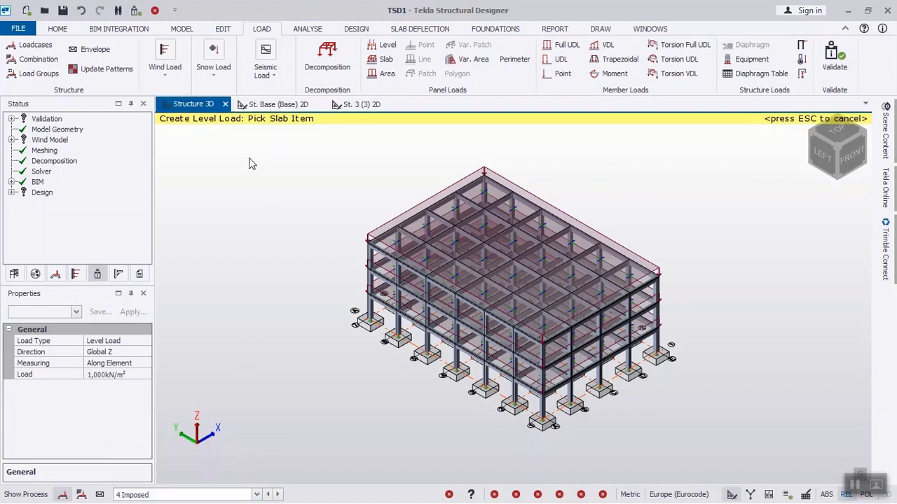
Run the static analysis and design of the building's concrete members
left_click(356, 29)
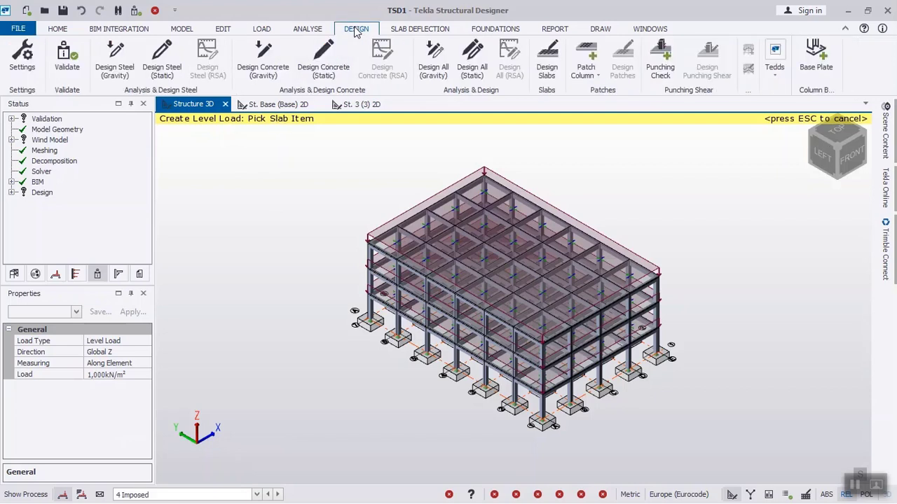
left_click(324, 62)
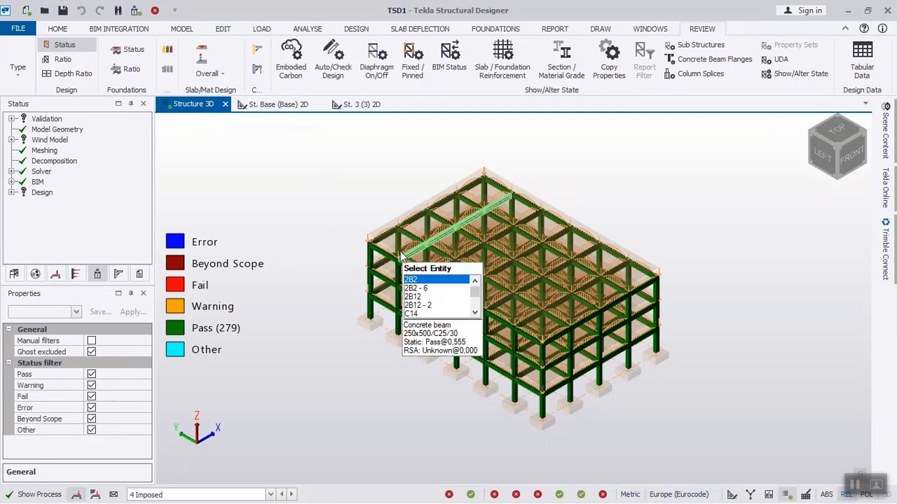
Inspect the design status of the concrete beams and columns, and display the bottom X-direction slab reinforcement
mouse_move(394, 264)
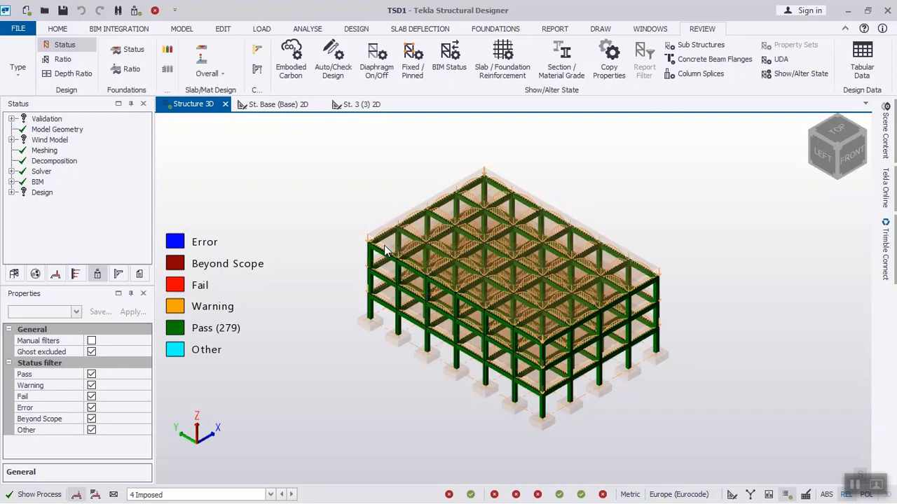
mouse_move(430, 270)
mouse_move(530, 312)
left_click(501, 70)
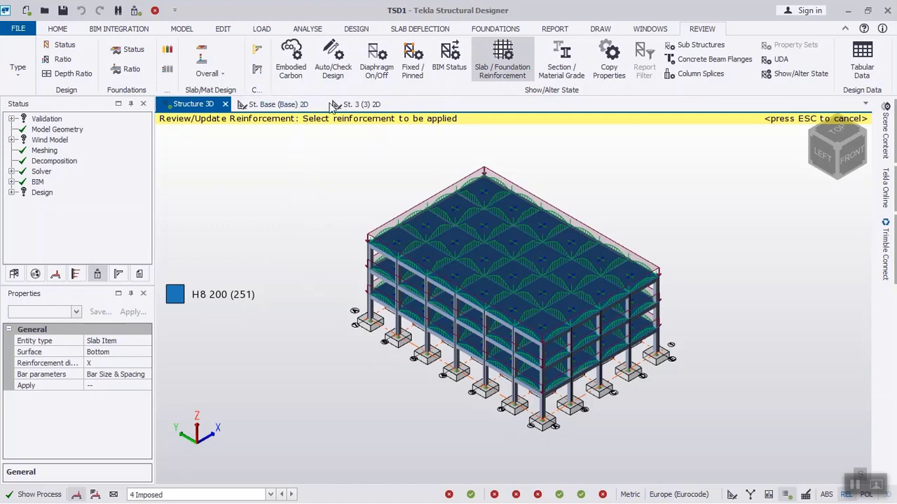
Design the isolated pad bases and open the St. Base (Base) plan to view their sizes
left_click(490, 28)
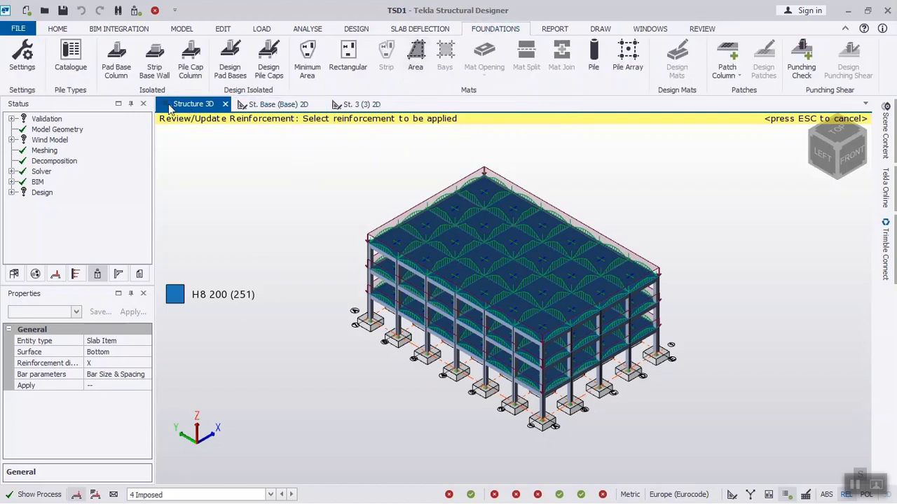
left_click(231, 70)
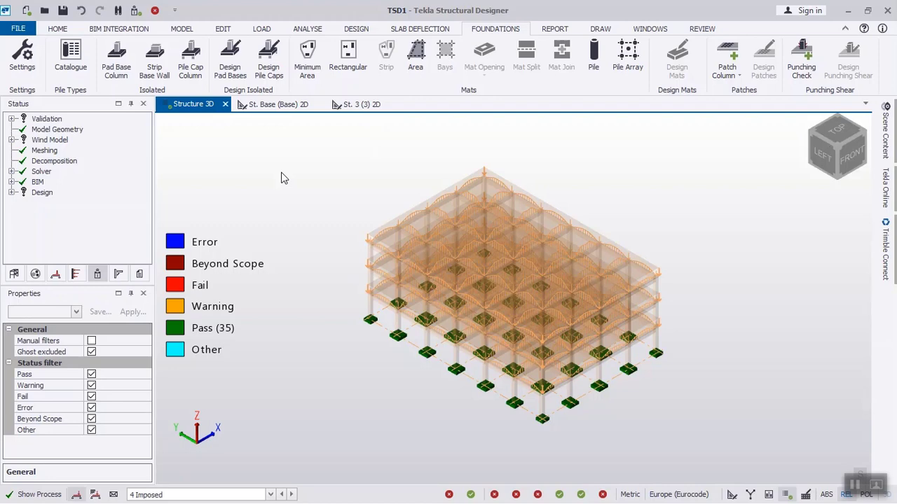
left_click(294, 105)
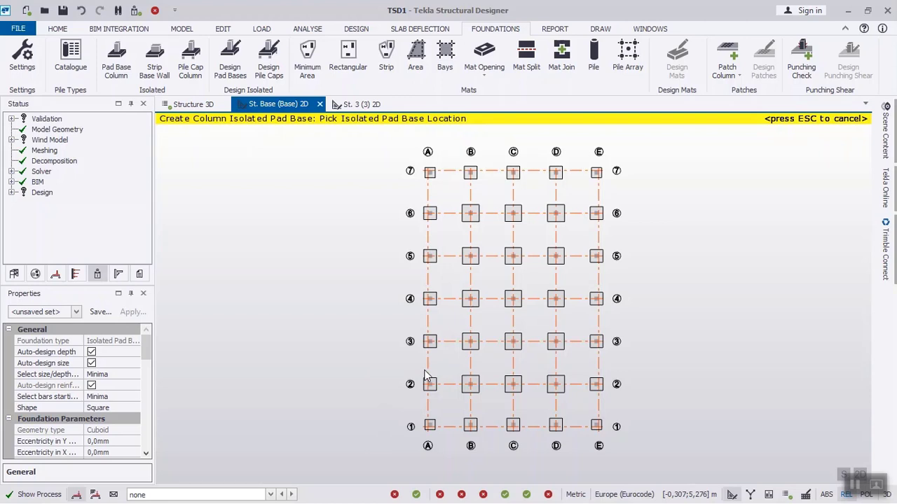
Design the building's slabs and hide the loads in the 3D view by setting the displayed loadcase to none
left_click(350, 29)
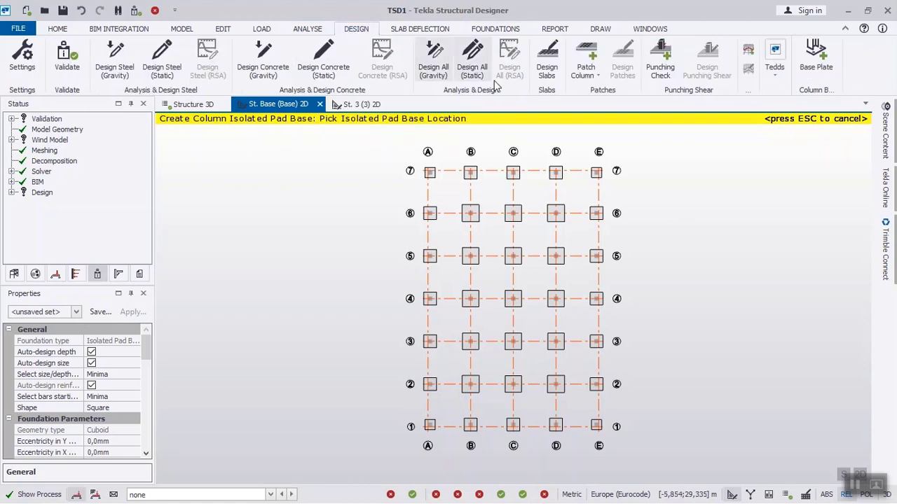
left_click(210, 104)
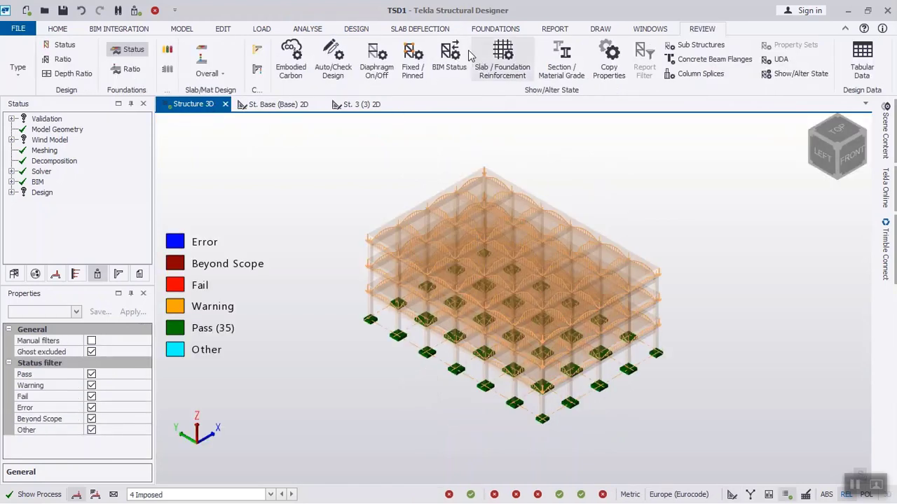
left_click(363, 31)
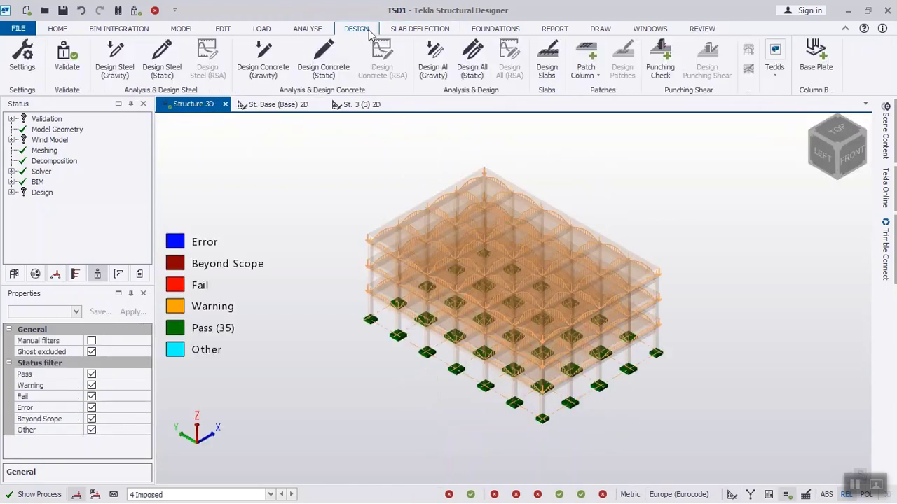
left_click(549, 70)
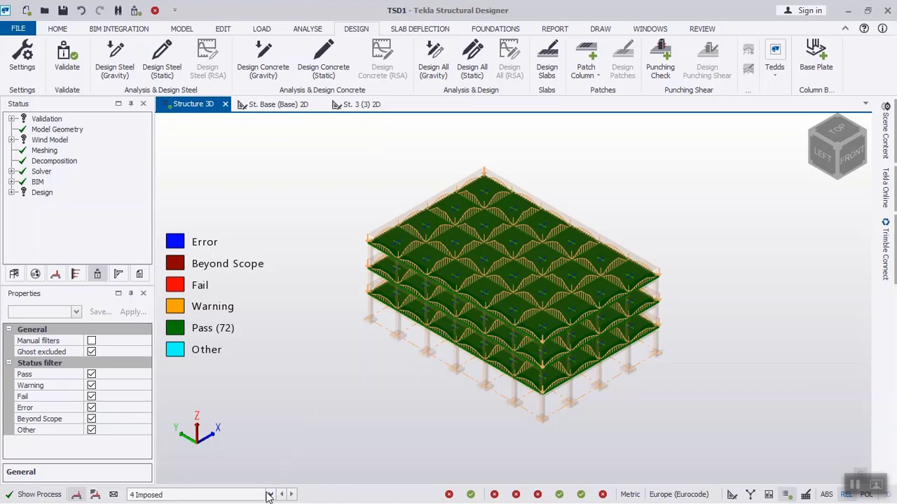
left_click(269, 494)
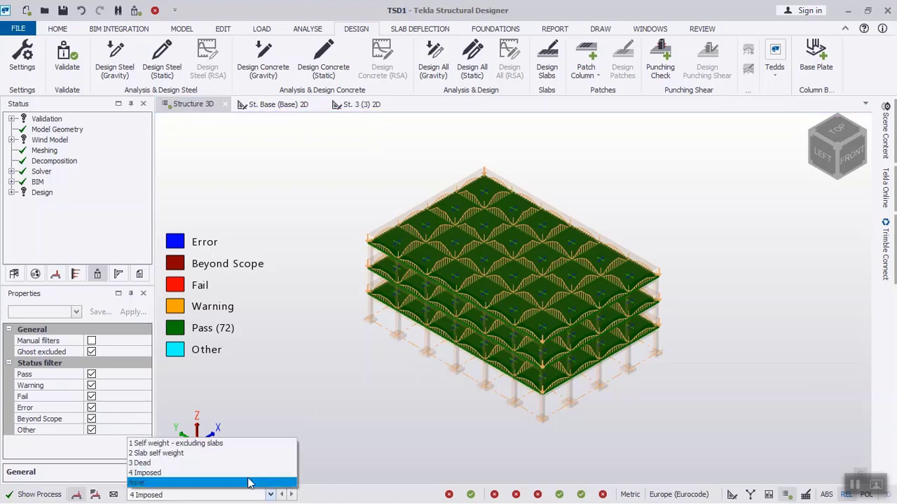
left_click(242, 483)
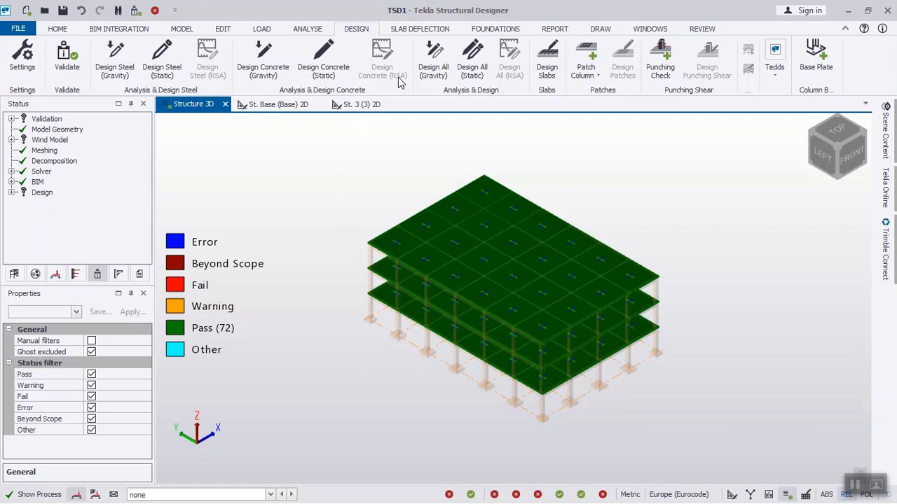
Add a General Arrangement drawing whose content includes all levels: St. Base, St. 1, St. 2 and St. 3
left_click(603, 29)
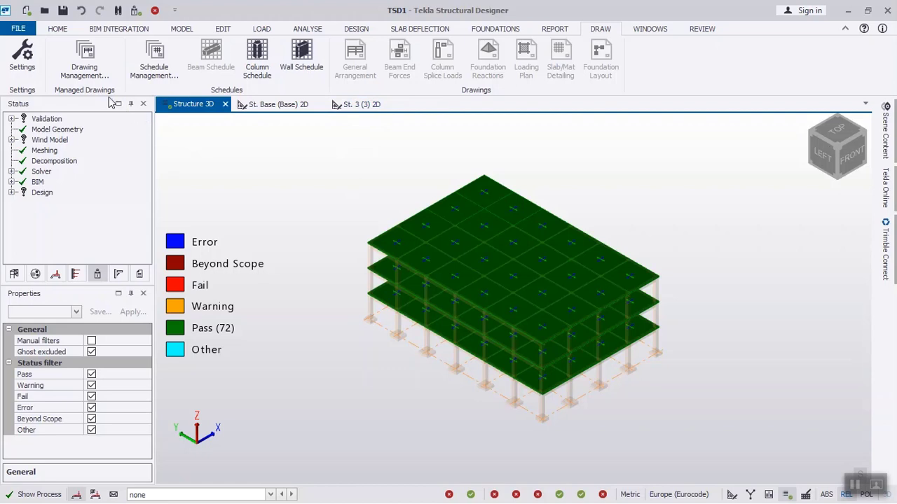
left_click(92, 63)
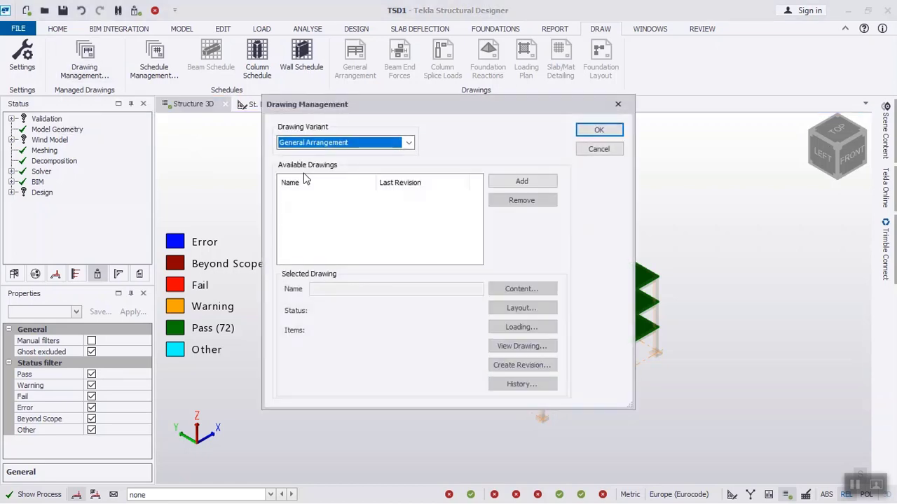
left_click(535, 181)
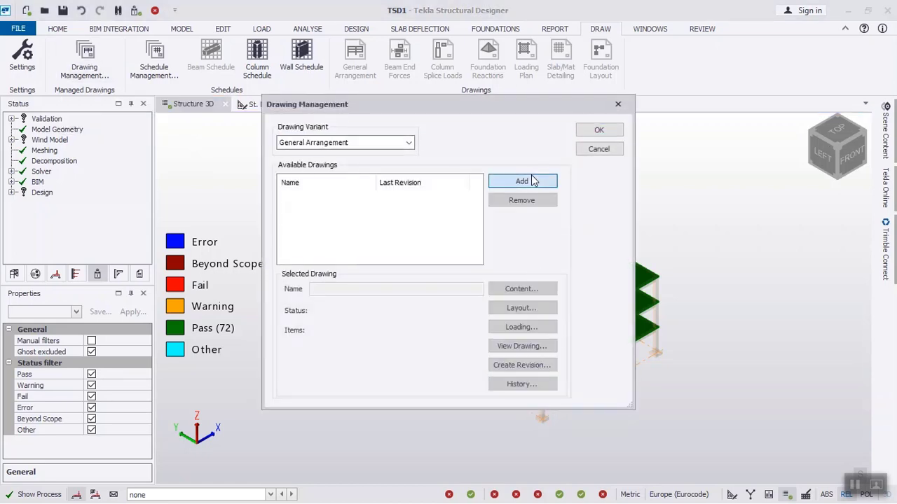
left_click(512, 287)
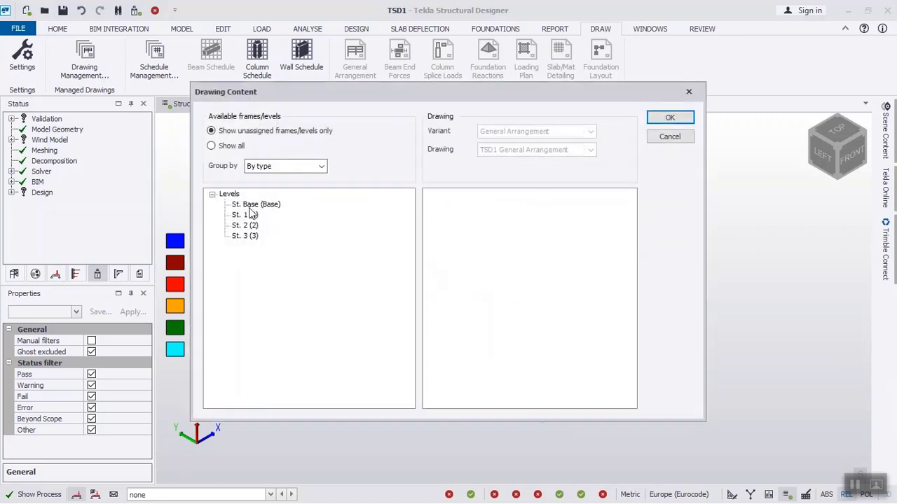
double_click(232, 197)
left_click(213, 195)
left_click_drag(227, 196, 440, 174)
left_click_drag(462, 207, 463, 211)
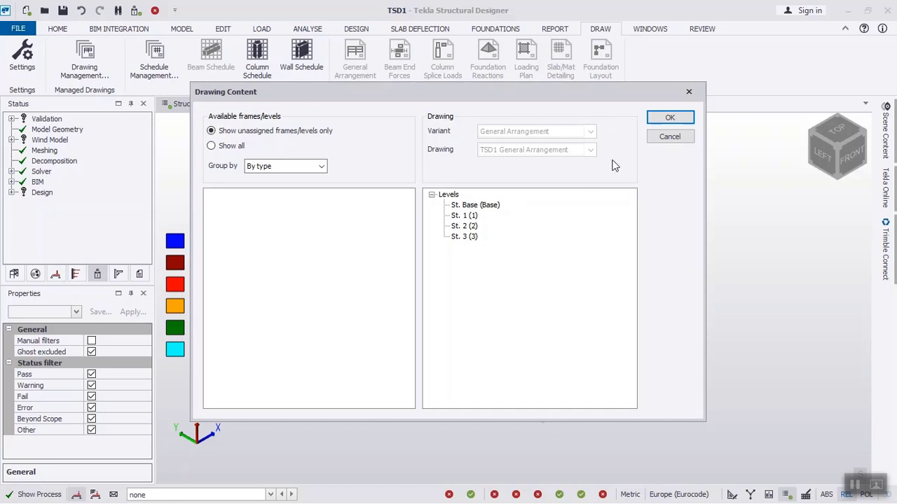
left_click(661, 119)
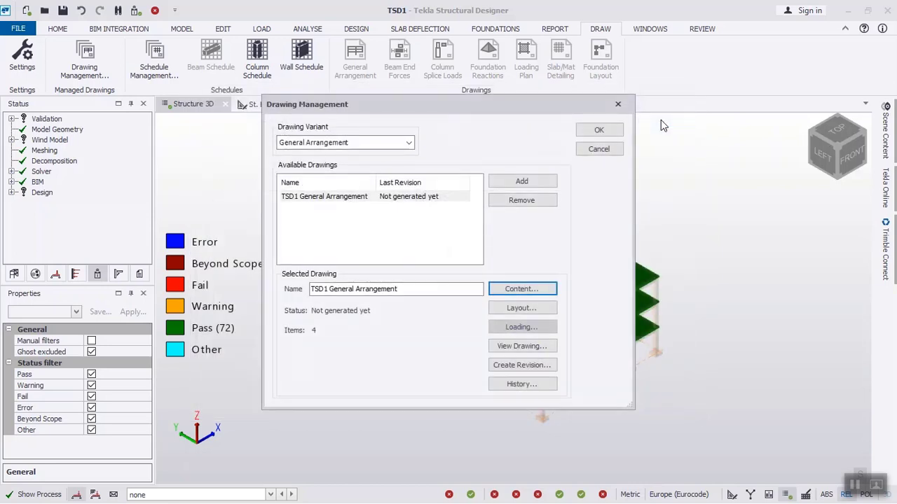
Export the TSD1 General Arrangement drawing to DXF at 1:25 scale for viewing and close the drawing management
left_click(539, 346)
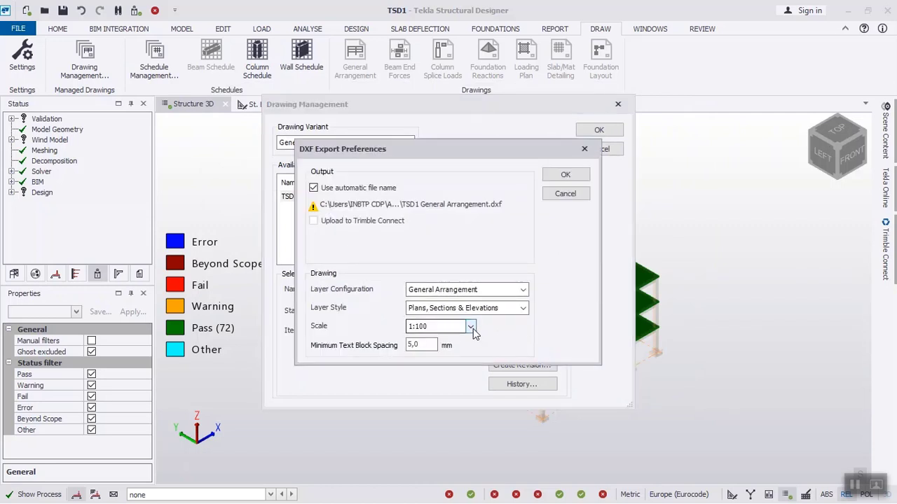
left_click(471, 327)
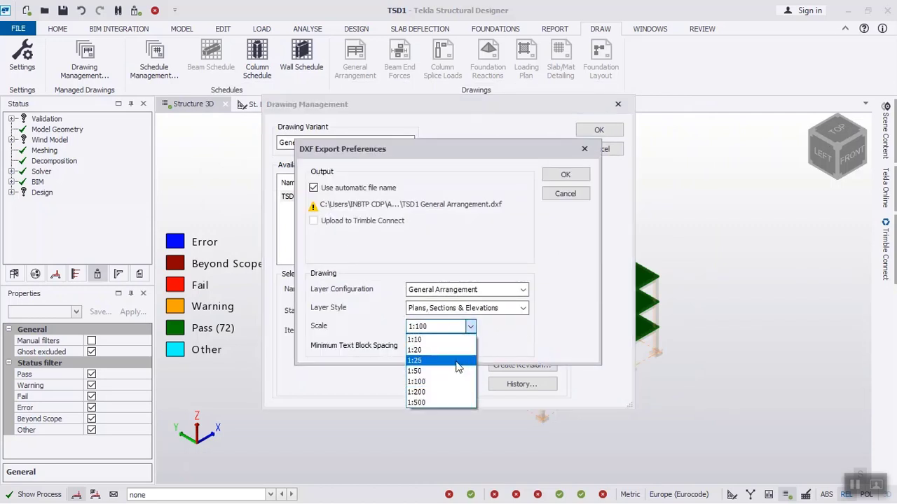
left_click(456, 361)
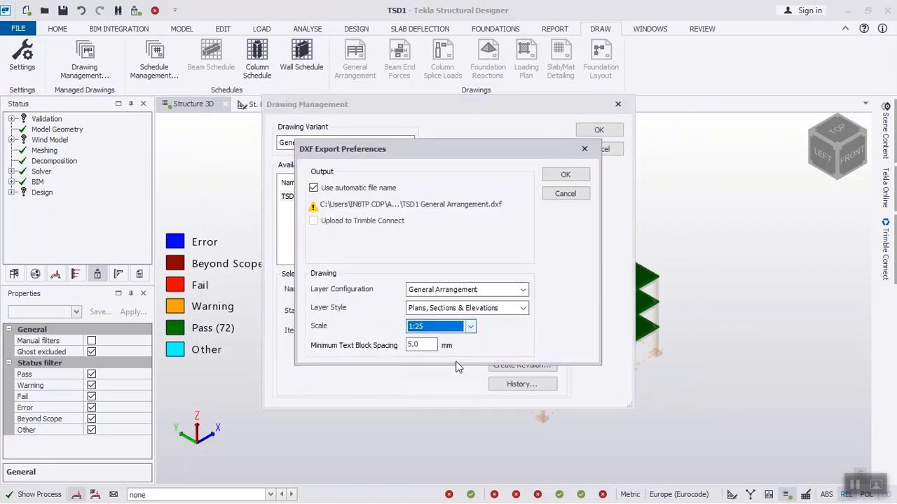
left_click(558, 178)
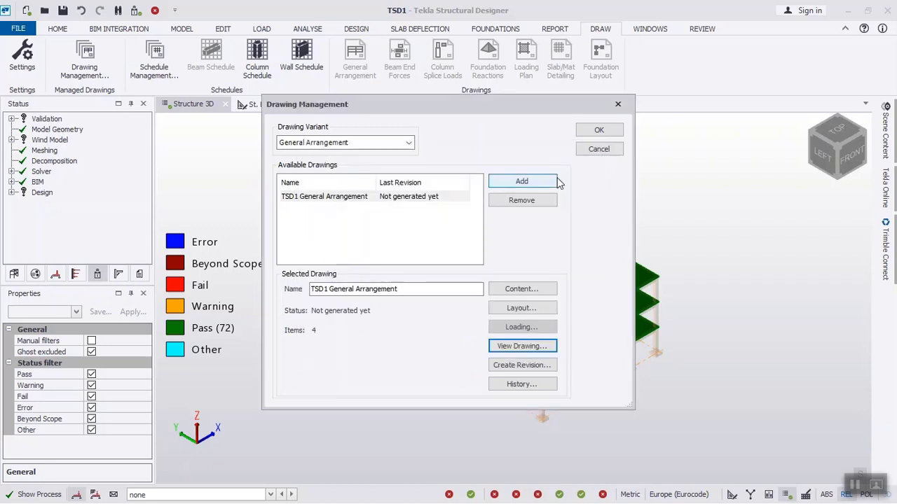
left_click(597, 131)
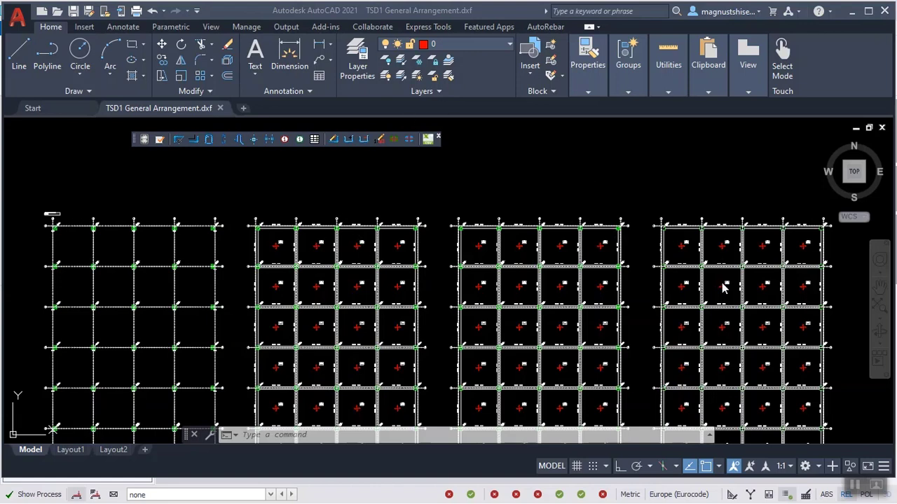
Zoom the general arrangement drawing to a window around the second plan's uppermost row of bays, between grid lines 6 and 7
left_click(880, 319)
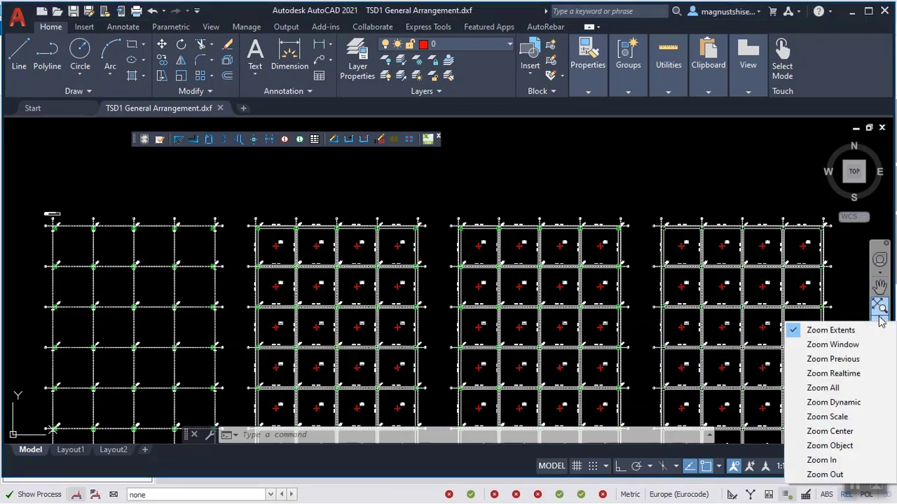
left_click(854, 344)
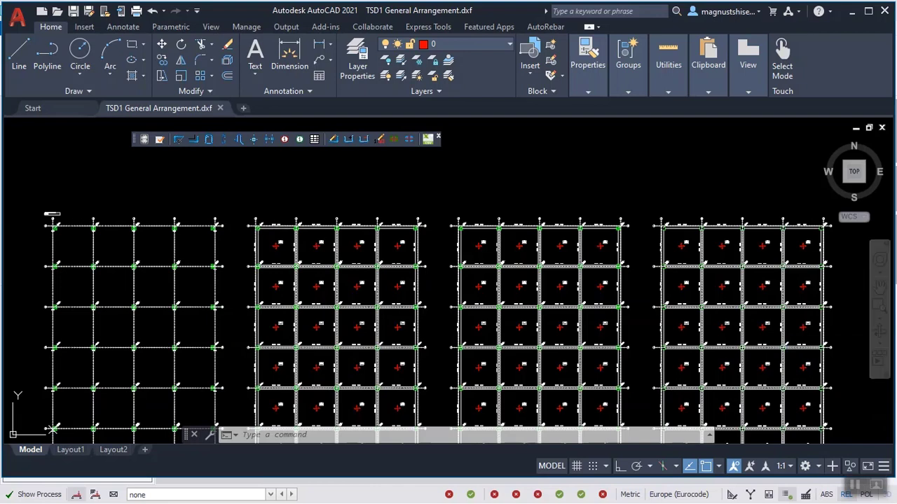
type("zoom")
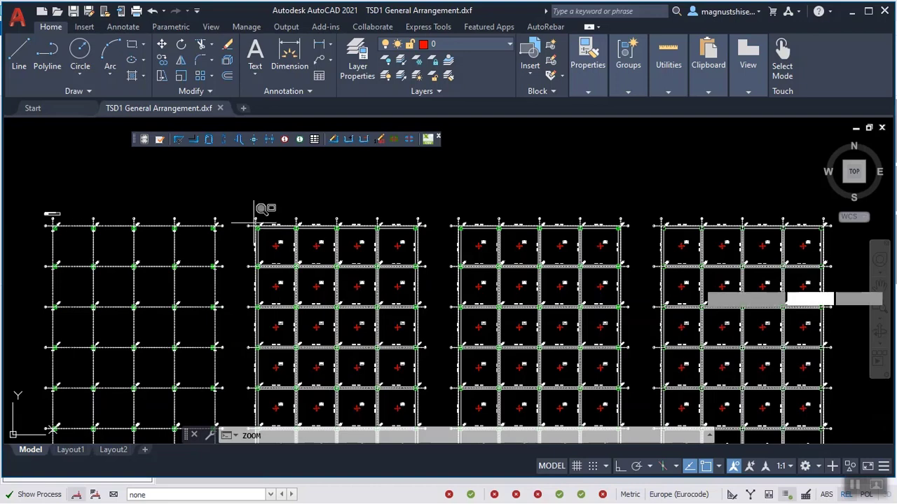
key("Return")
type("w")
key("Return")
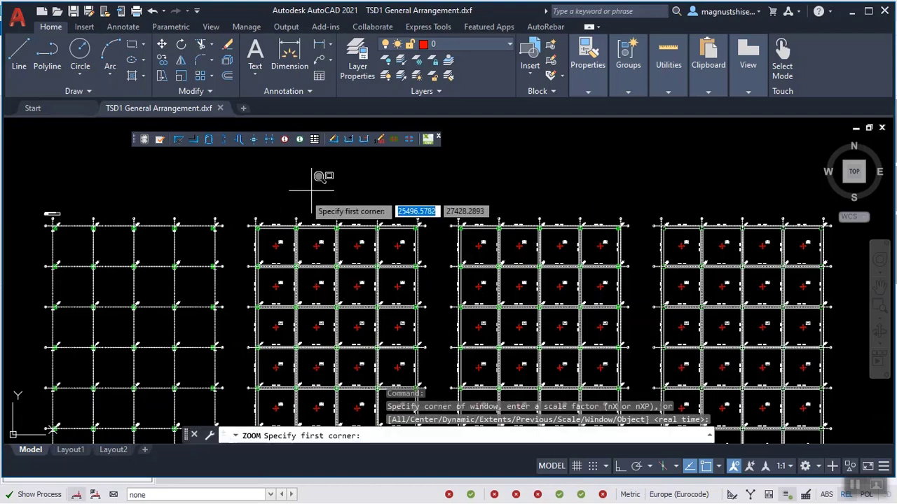
left_click(248, 213)
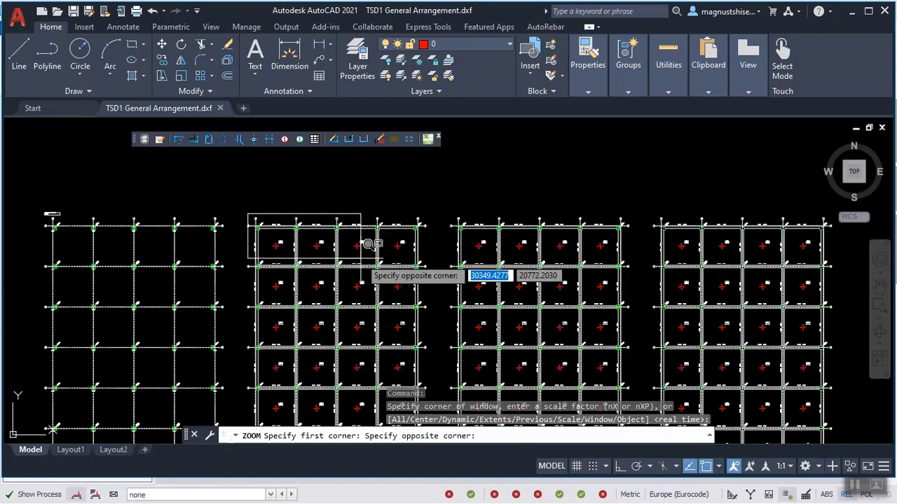
left_click(445, 266)
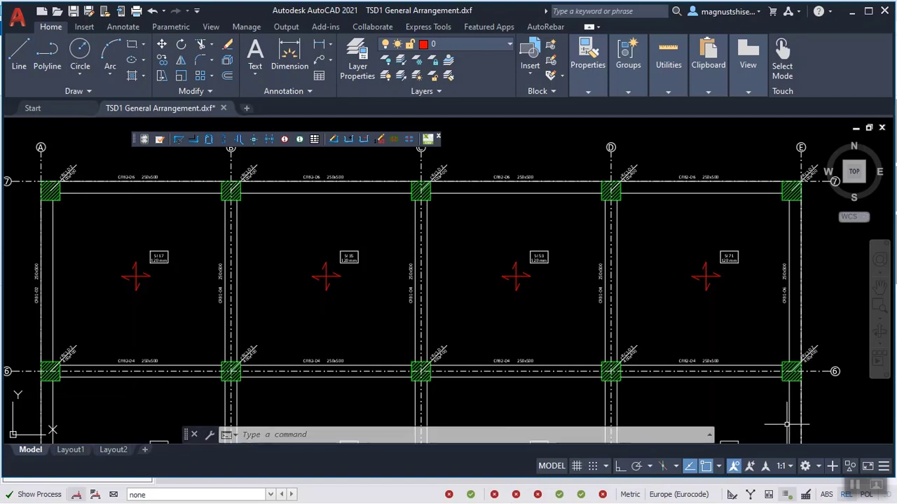
Switch back to Tekla Structural Designer and accept the drawing management dialog
key("alt+Tab")
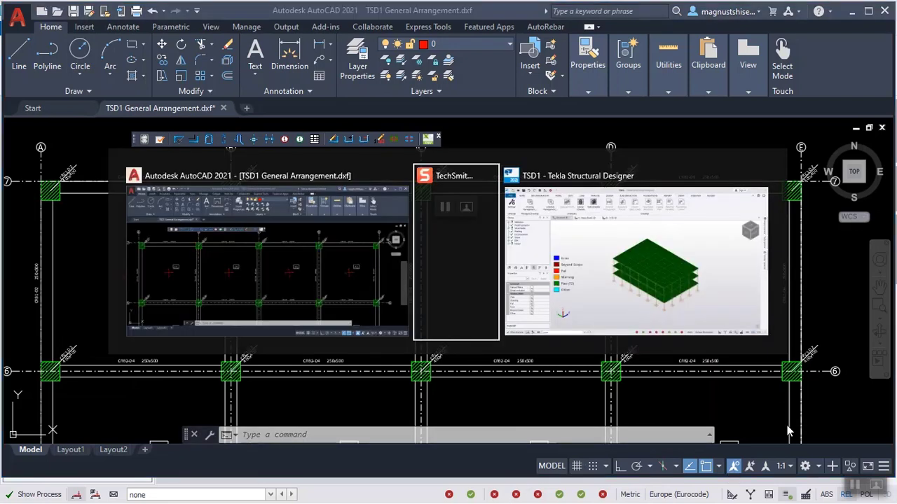
key("alt+Tab")
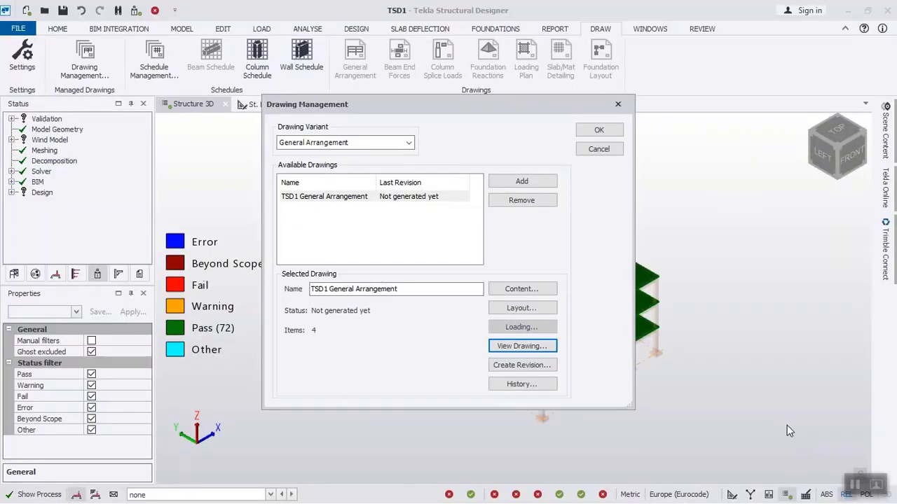
left_click(605, 130)
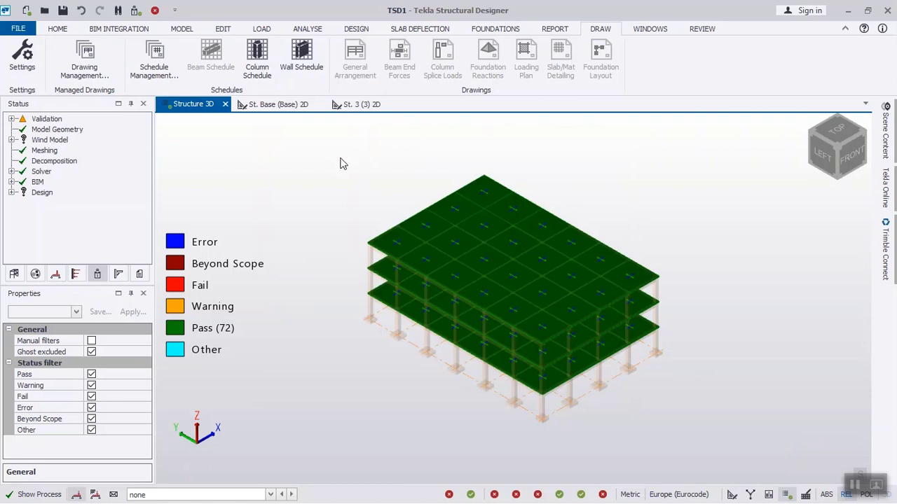
mouse_move(370, 227)
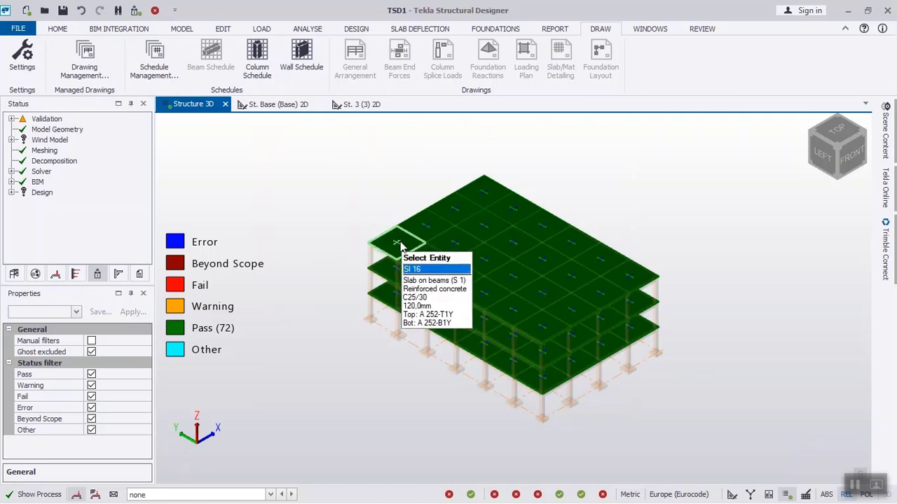
right_click(401, 247)
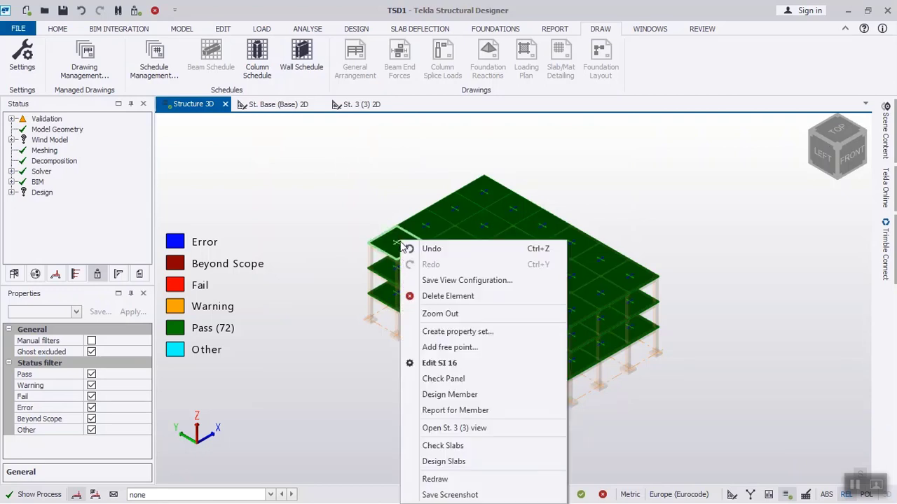
left_click(312, 184)
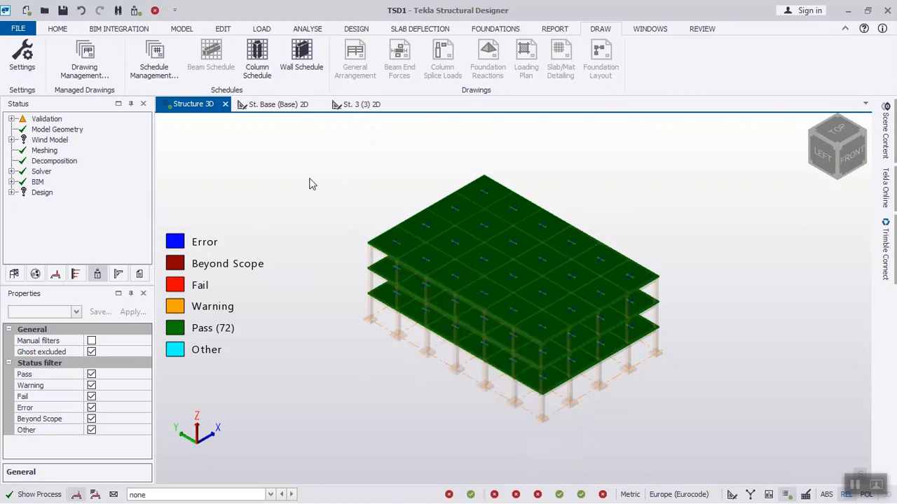
Run the static analysis and design of the concrete members, and design the building's slabs again
left_click(356, 28)
left_click(322, 63)
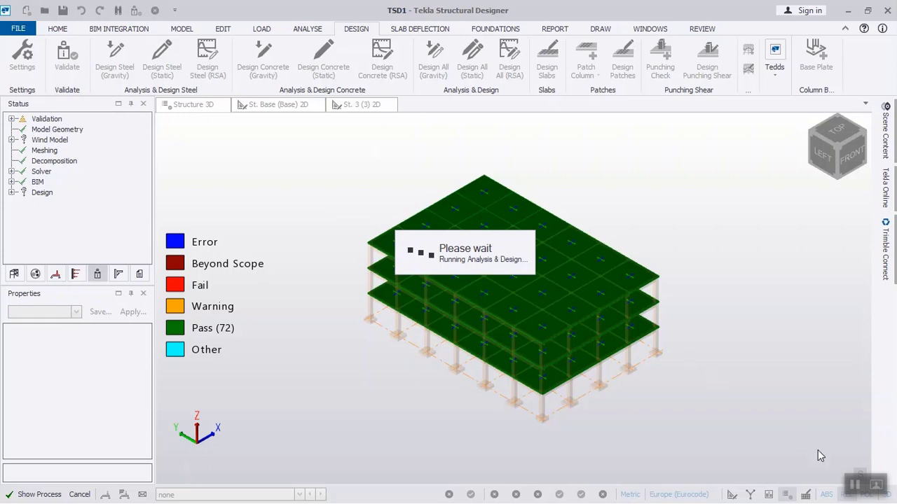
mouse_move(366, 274)
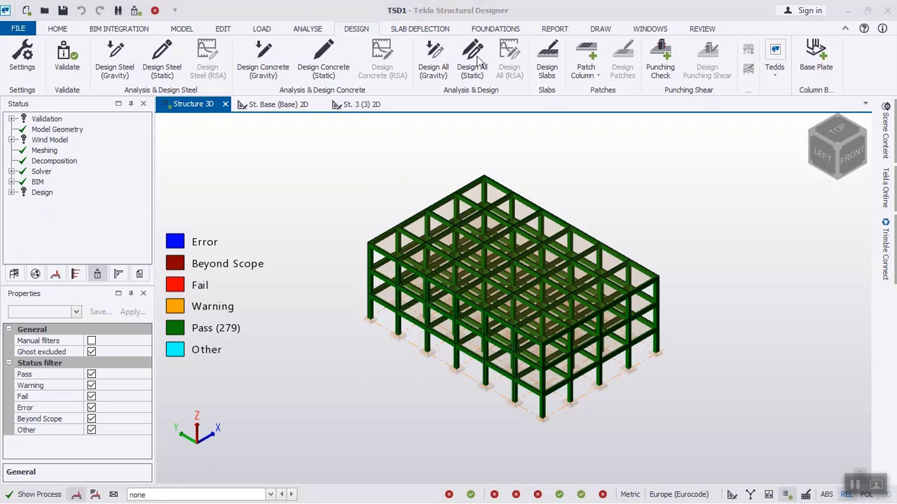
left_click(546, 70)
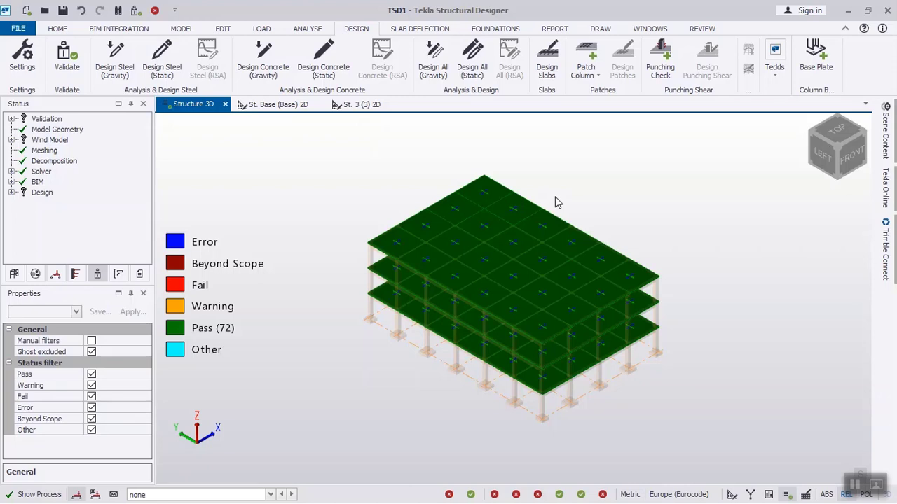
right_click(409, 245)
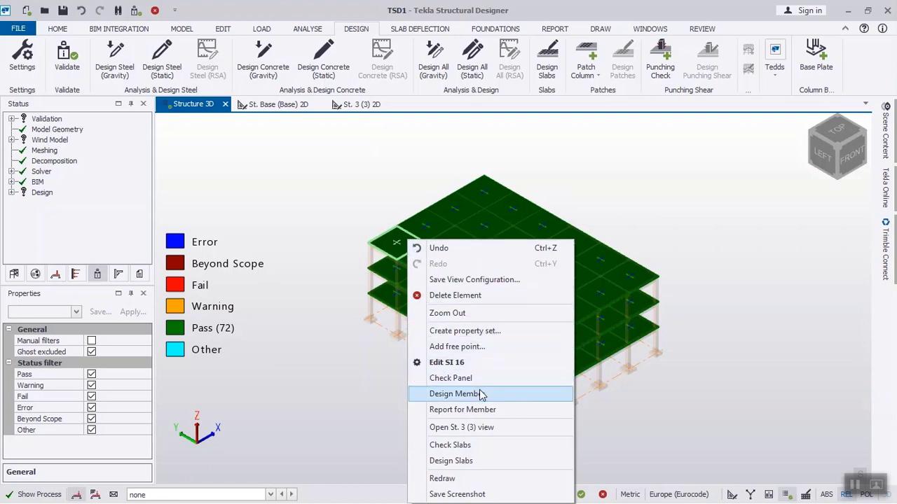
left_click(450, 461)
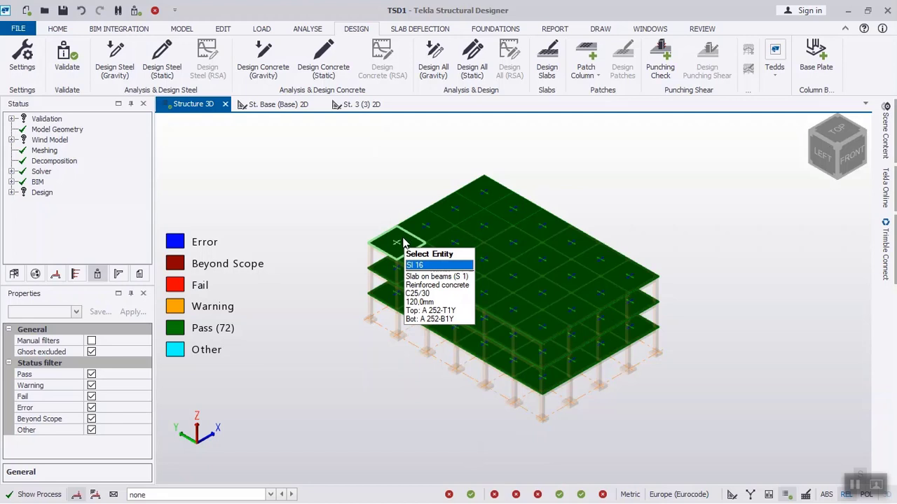
Check slab panel SI 16 and read its reinforcement design summary, including provided area, required area and utilization
right_click(404, 243)
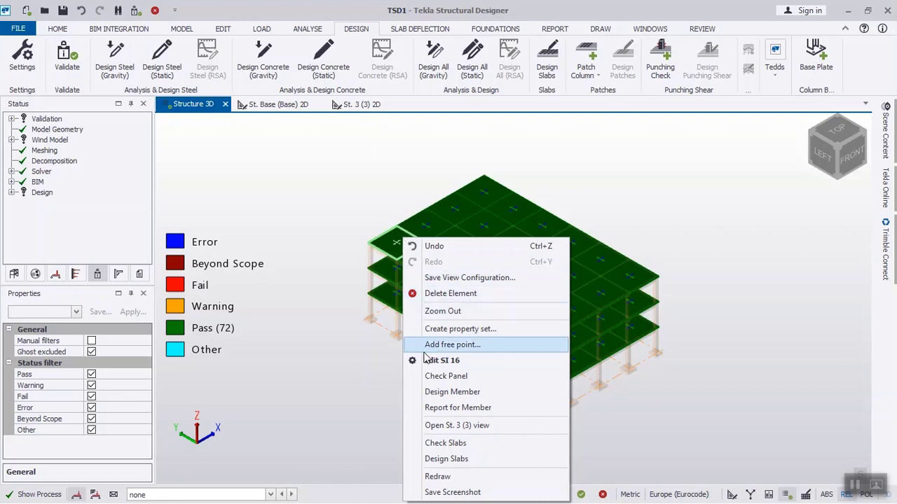
left_click(445, 376)
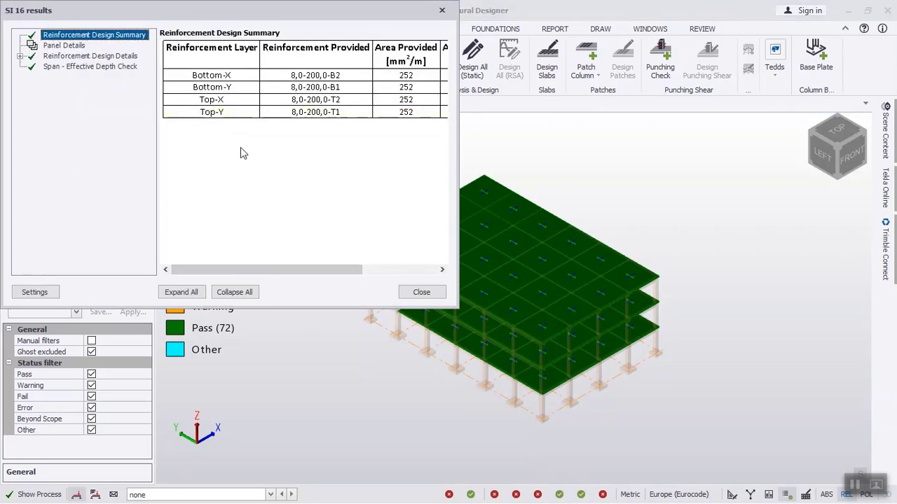
left_click(408, 269)
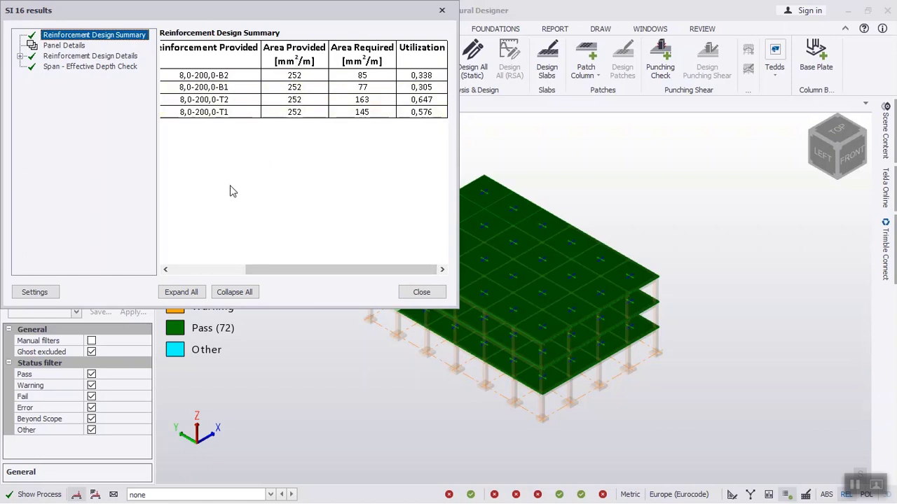
left_click(187, 270)
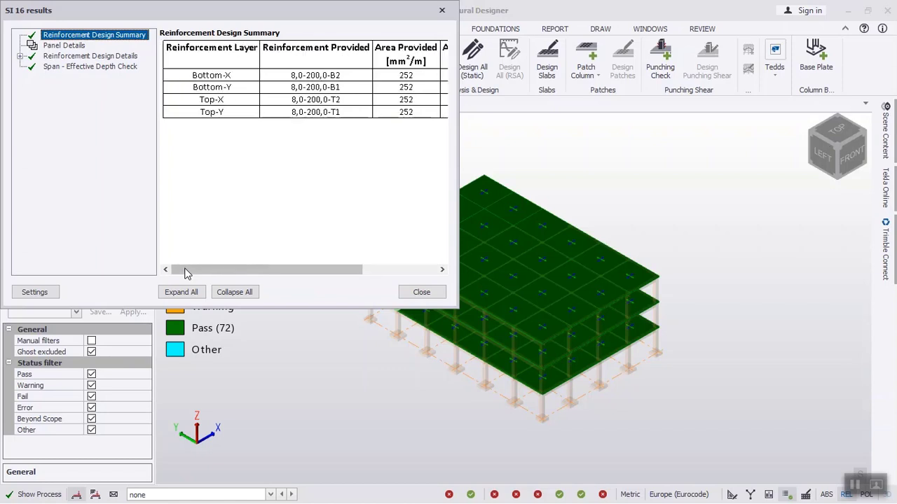
Review the panel details of SI 16 and its Bottom-X summary, moment capacity check and limiting reinforcement parameters
left_click(59, 46)
left_click(52, 56)
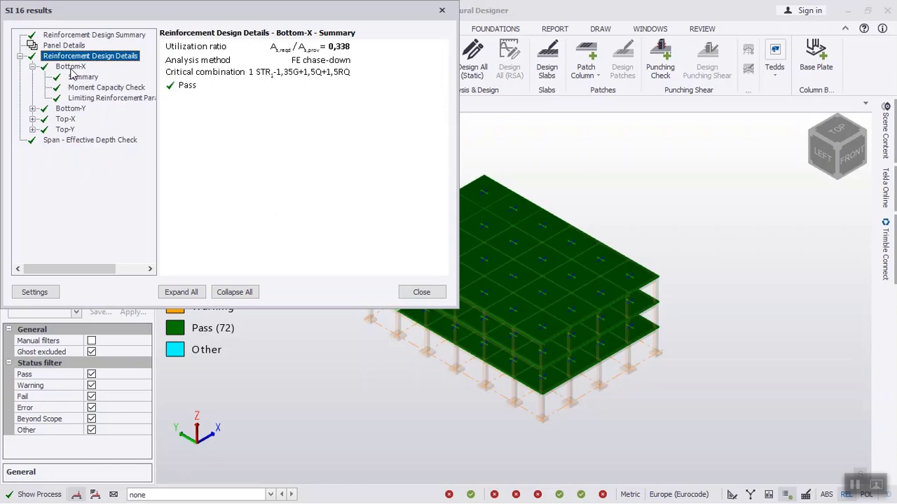
left_click(72, 67)
left_click(78, 79)
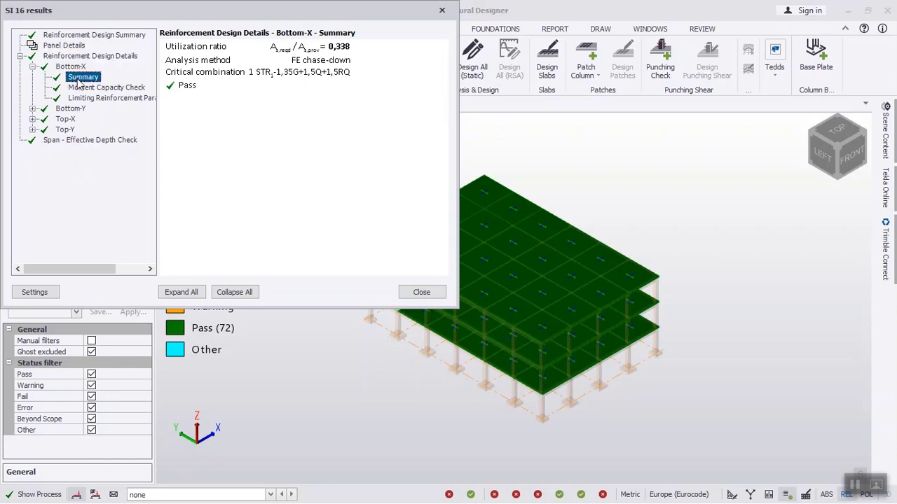
left_click(84, 88)
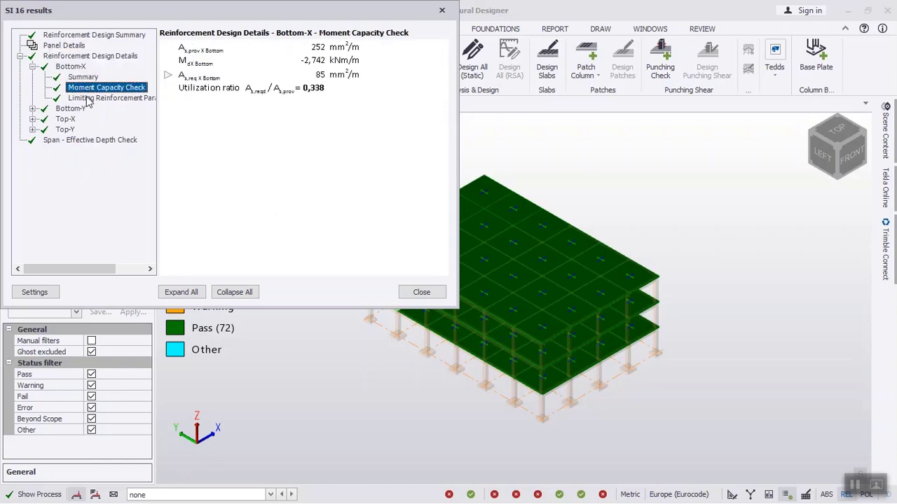
left_click(88, 99)
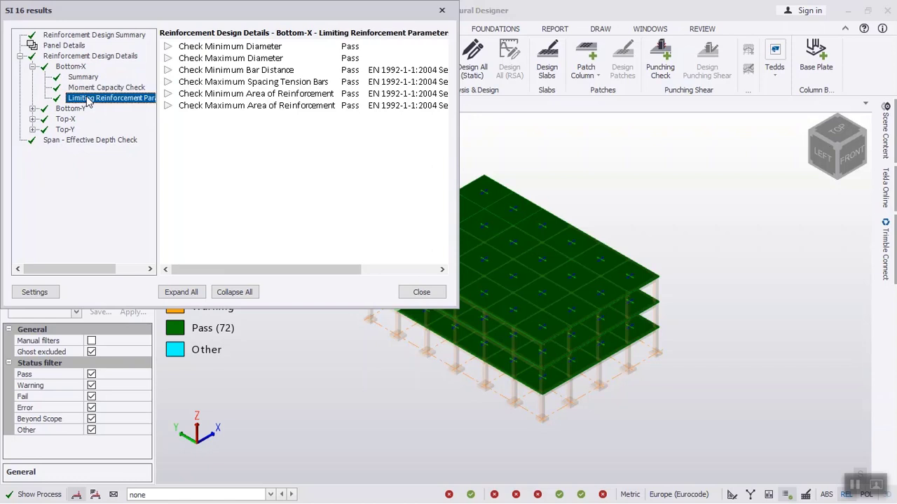
Review the Bottom-Y reinforcement checks of SI 16, expand the Top-X and Top-Y checks, and close the results
left_click(32, 109)
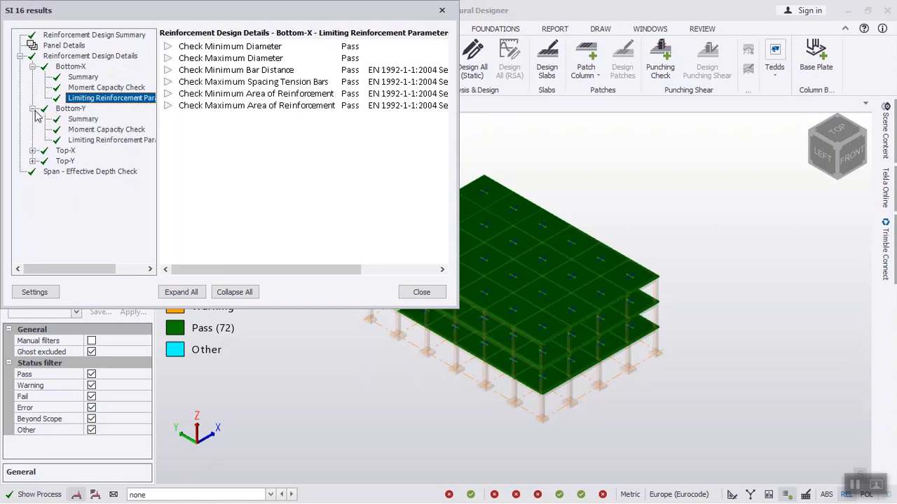
left_click(80, 121)
left_click(87, 131)
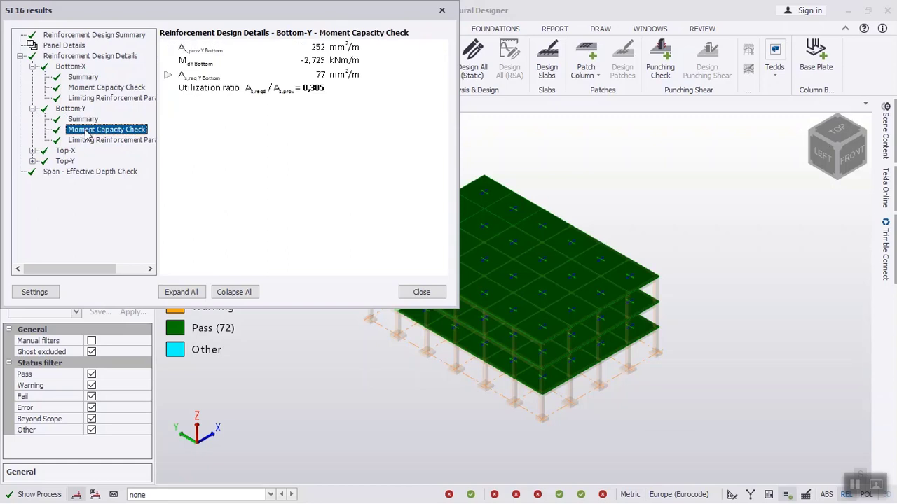
left_click(89, 141)
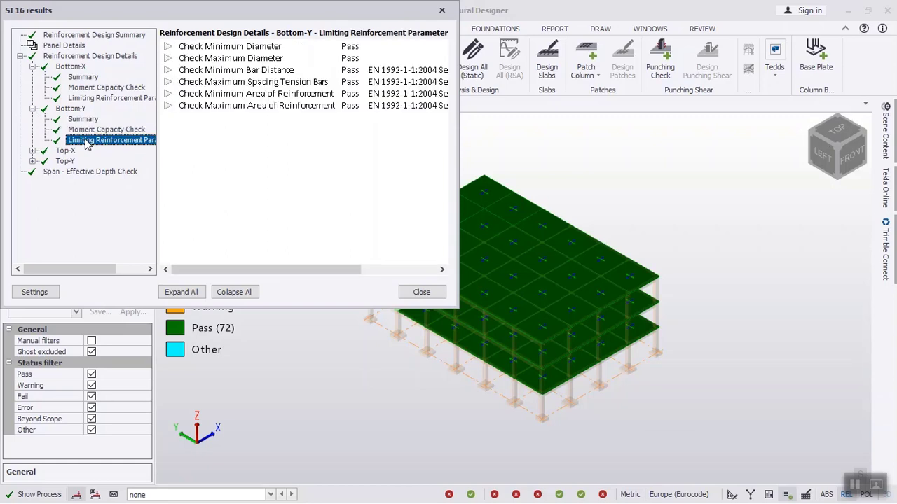
left_click(32, 150)
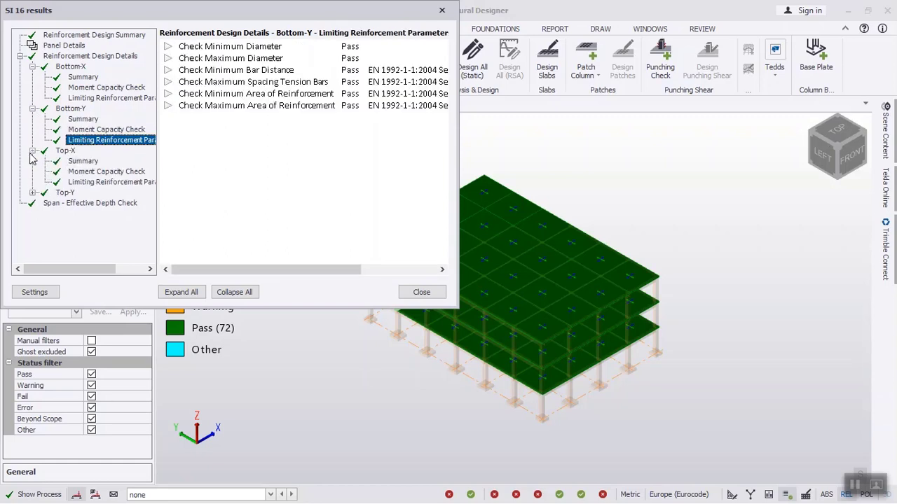
left_click(32, 192)
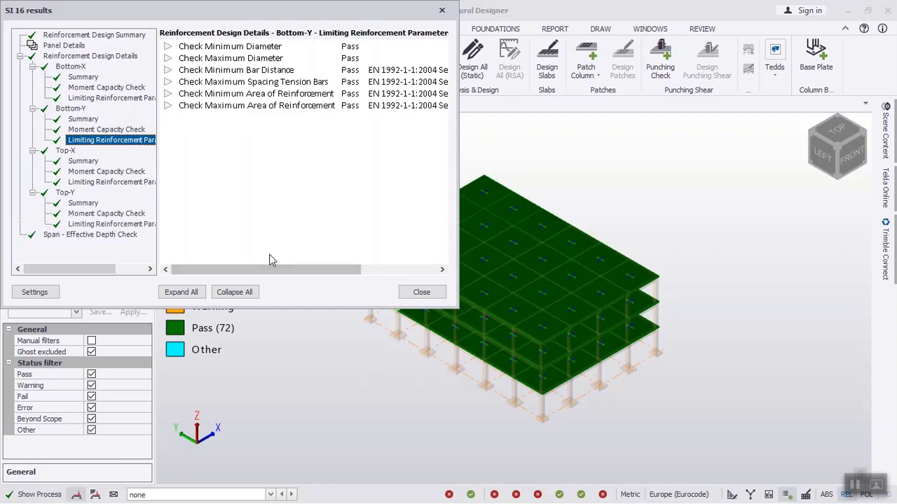
left_click(412, 293)
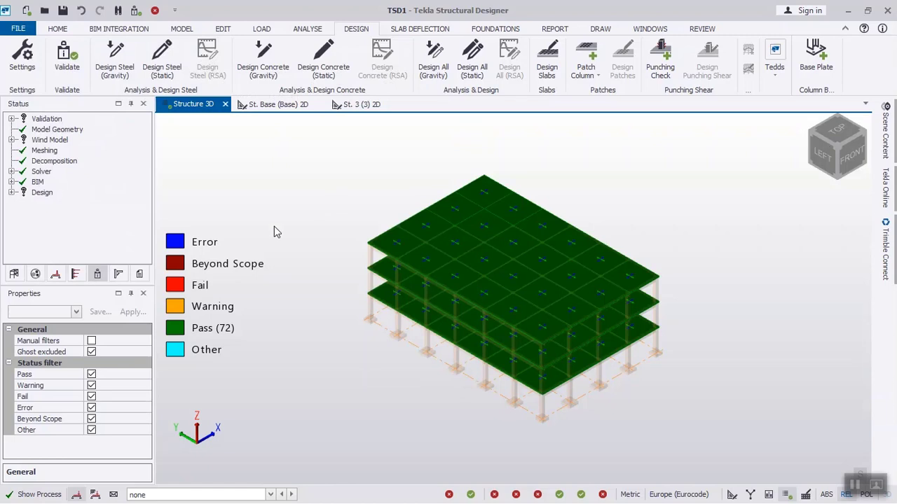
Rerun the static concrete design and export column C7's detail drawing to DXF with the Column Detail layer configuration and style at 1:25
left_click(324, 72)
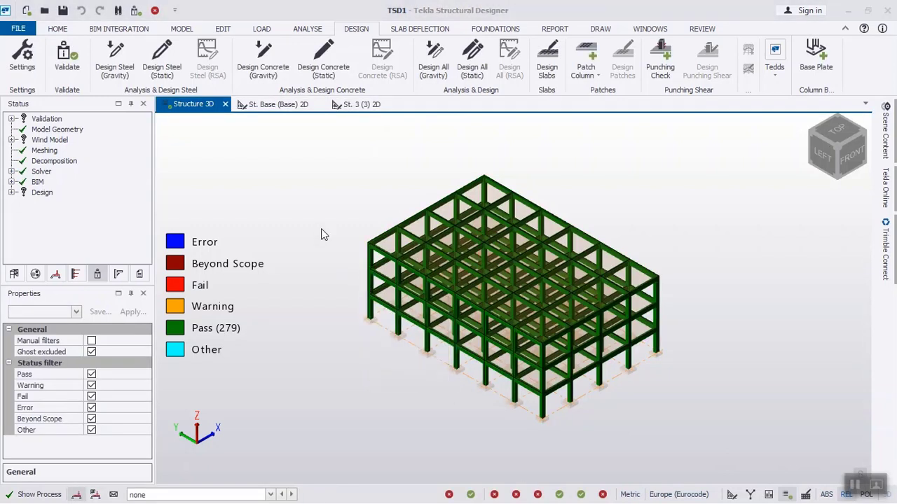
mouse_move(374, 268)
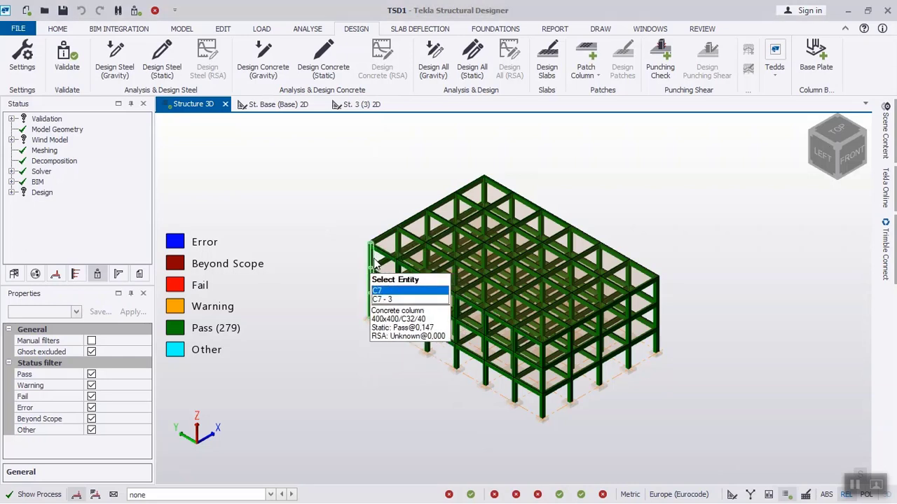
right_click(373, 265)
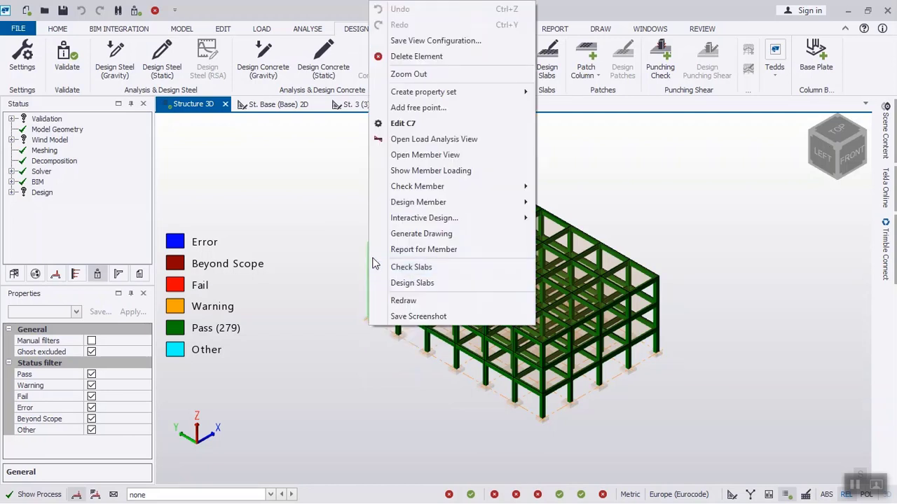
left_click(414, 234)
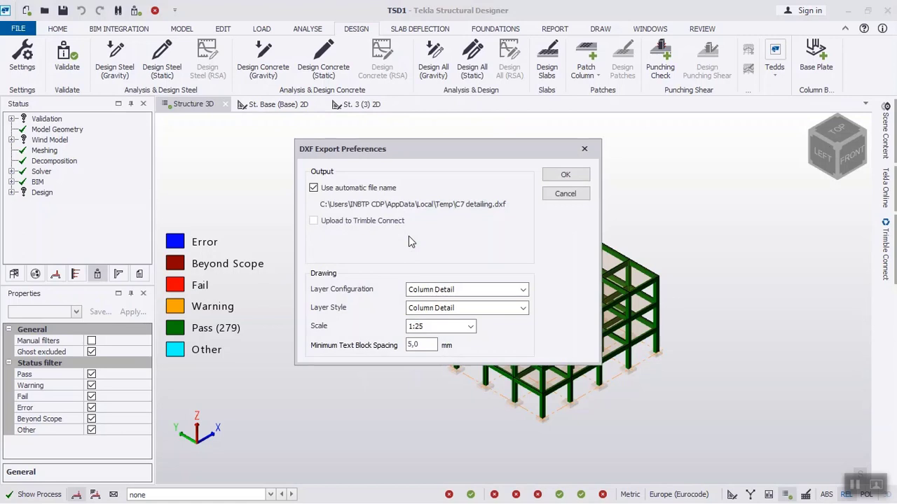
left_click(524, 290)
left_click(524, 290)
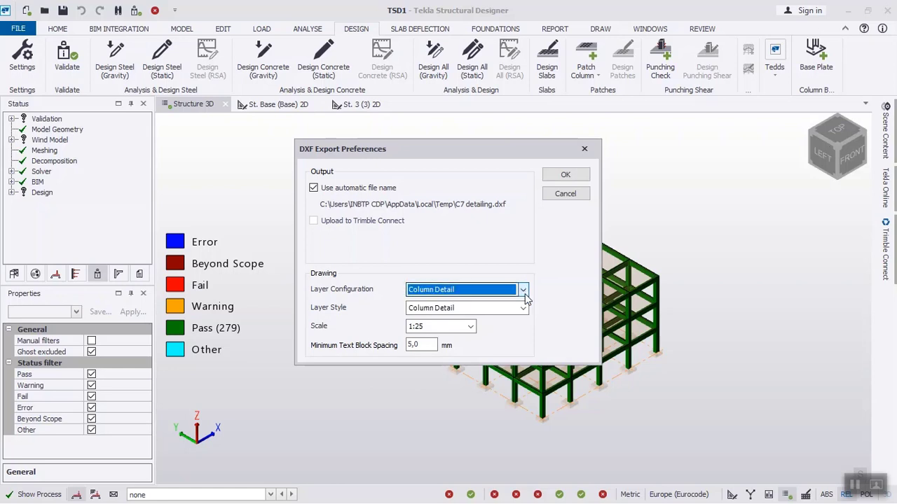
left_click(525, 308)
left_click(525, 309)
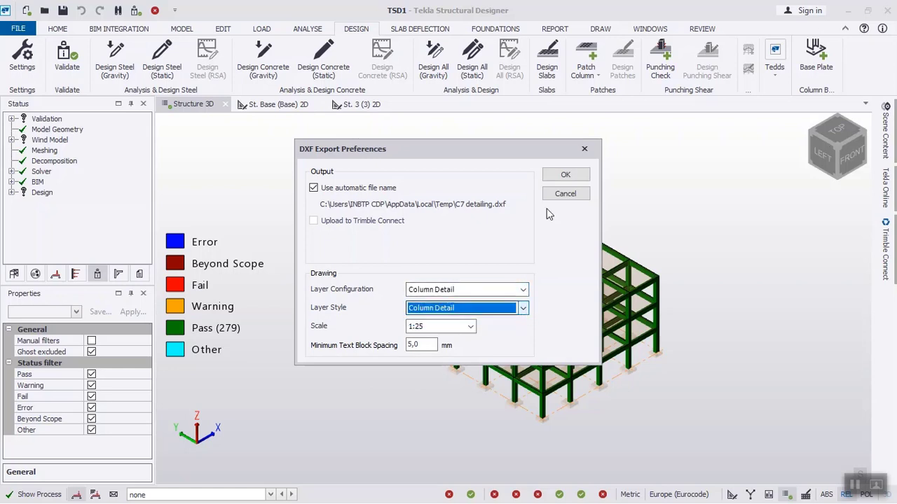
left_click(564, 175)
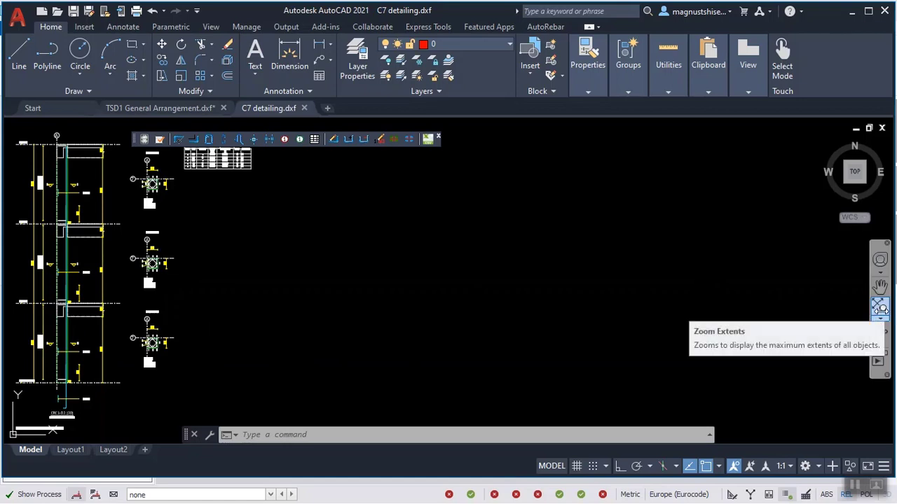
Examine the C7 column elevation around and below the St. 1 beam junction, including its dimensions, links and bar labels
left_click(880, 308)
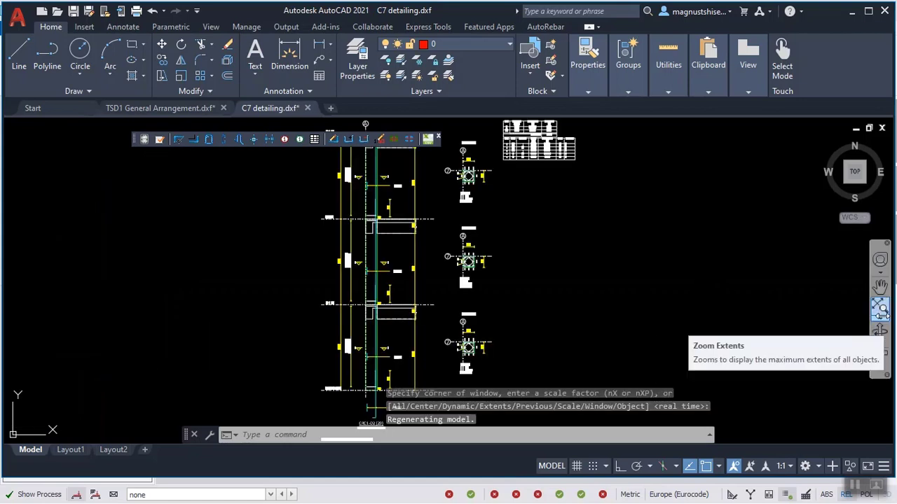
left_click(881, 316)
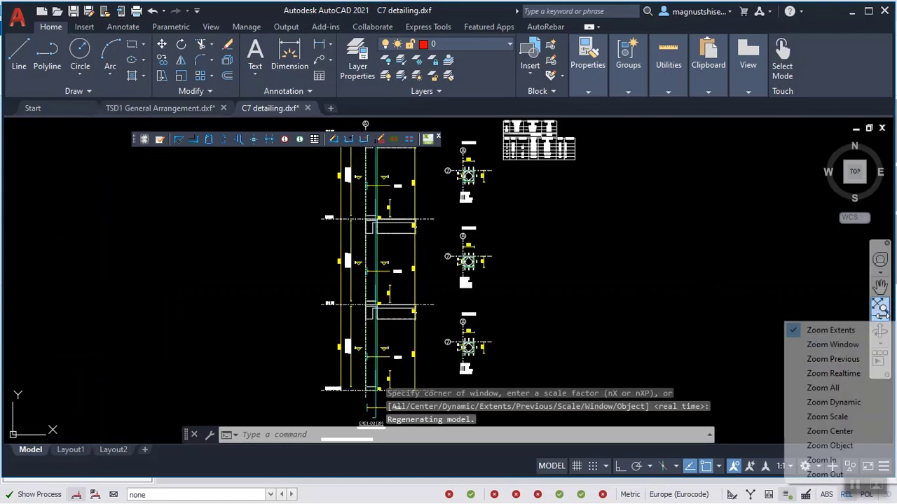
left_click(833, 345)
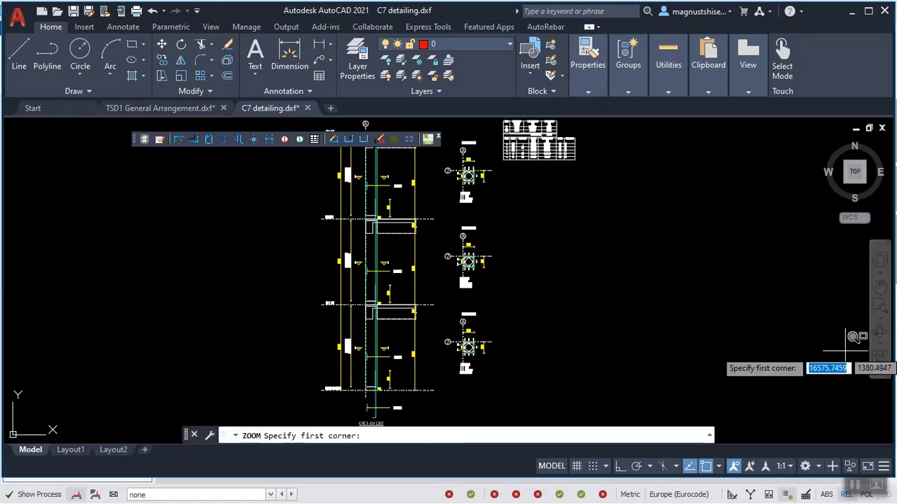
left_click(360, 297)
left_click(413, 329)
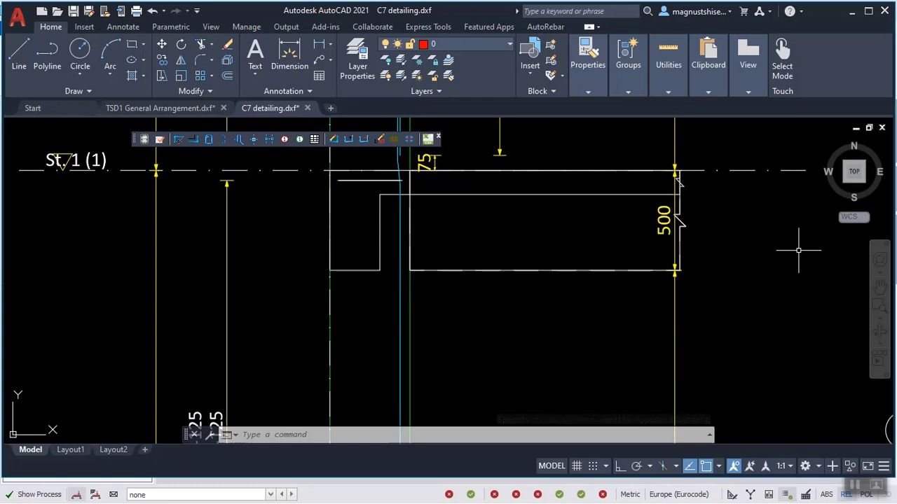
left_click(880, 287)
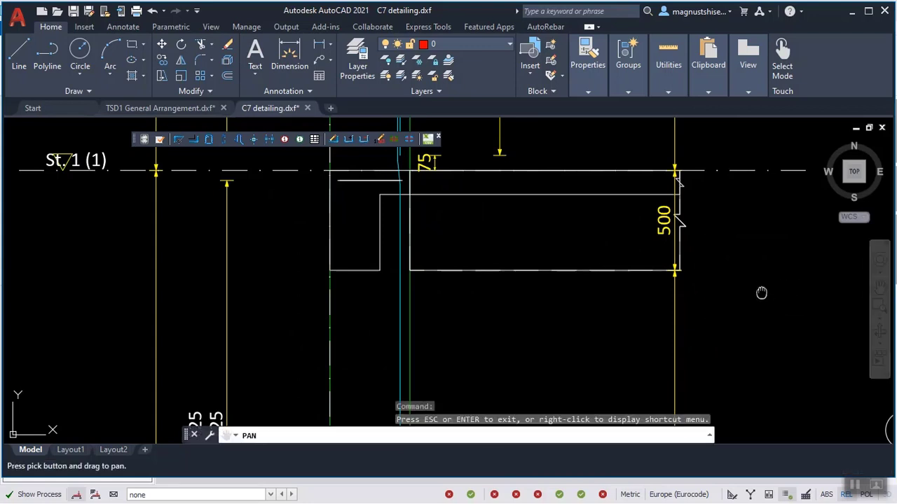
mouse_move(761, 293)
left_mouse_down()
mouse_move(577, 236)
mouse_move(556, 183)
left_mouse_up()
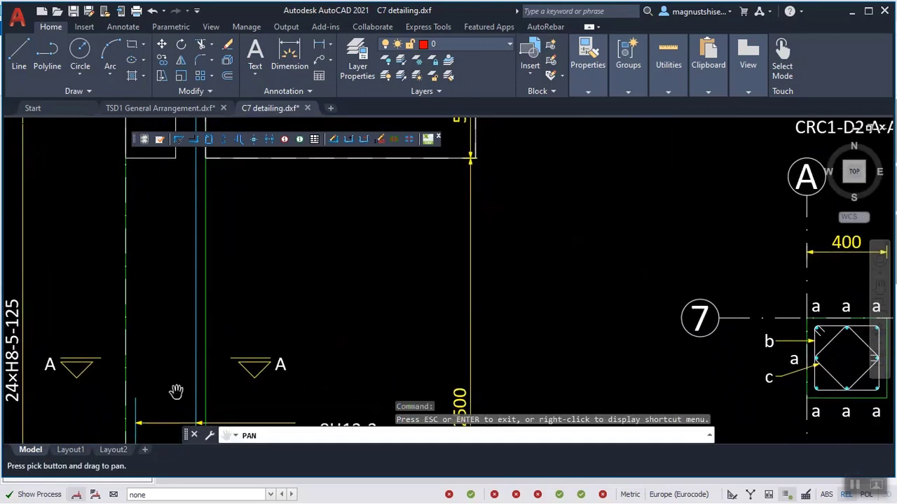
left_click_drag(278, 324, 289, 234)
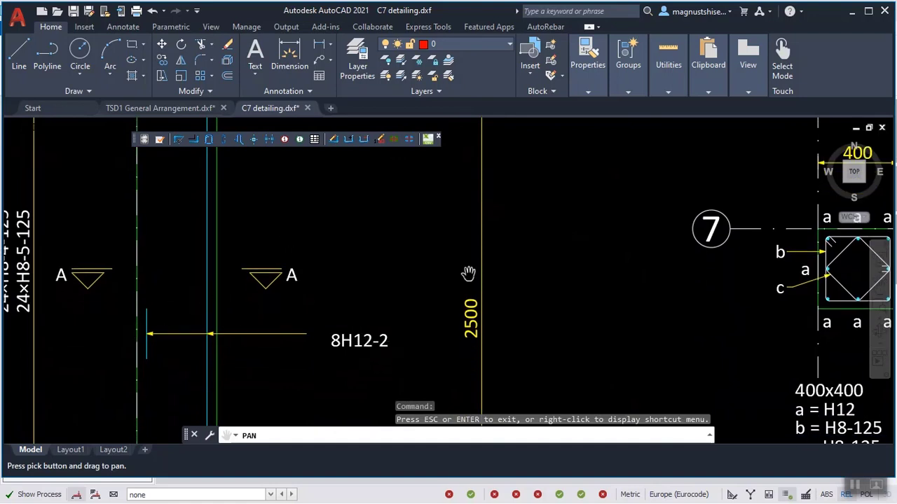
Examine column section A-A in the C7 detail, including its dimensions, bar arrangement, reinforcement key and title
mouse_move(468, 273)
left_mouse_down()
mouse_move(336, 248)
mouse_move(278, 249)
left_mouse_up()
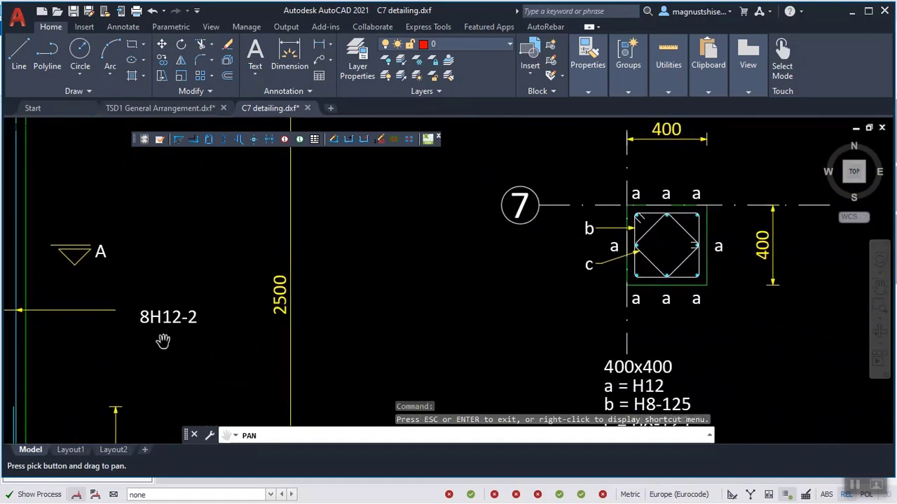
left_click_drag(679, 199, 587, 211)
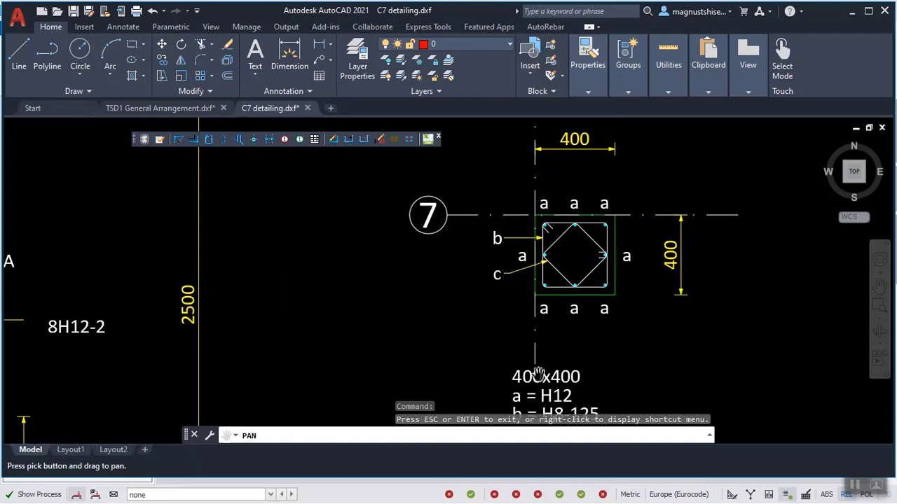
left_click_drag(538, 369, 528, 324)
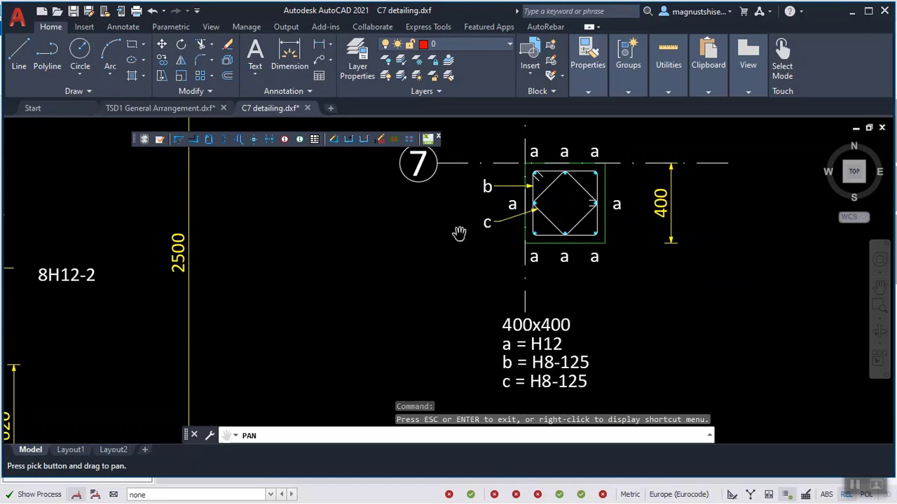
left_click_drag(459, 229, 479, 486)
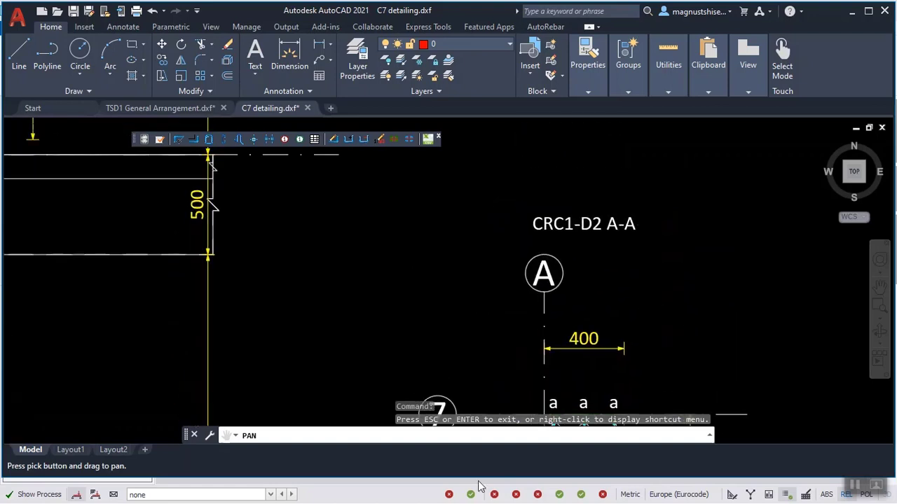
left_click_drag(501, 201, 503, 292)
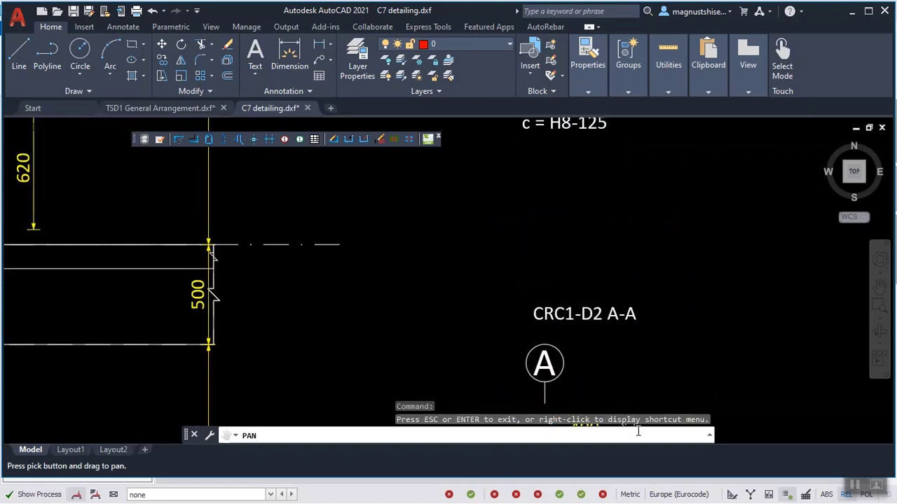
Switch back to Tekla Structural Designer and export beam 2B1's detail drawing to DXF with the Beam Detail layer configuration and style at 1:25
key("alt+Tab")
key("alt+Tab")
key("alt+Tab")
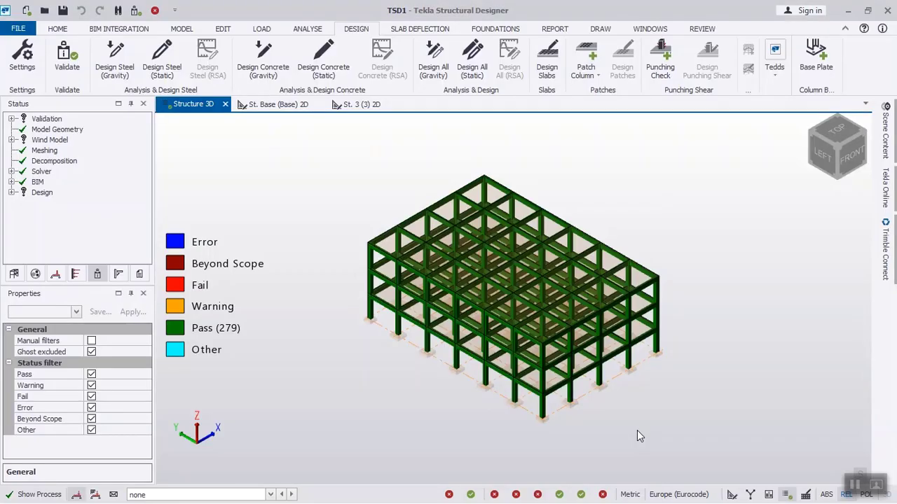
mouse_move(504, 227)
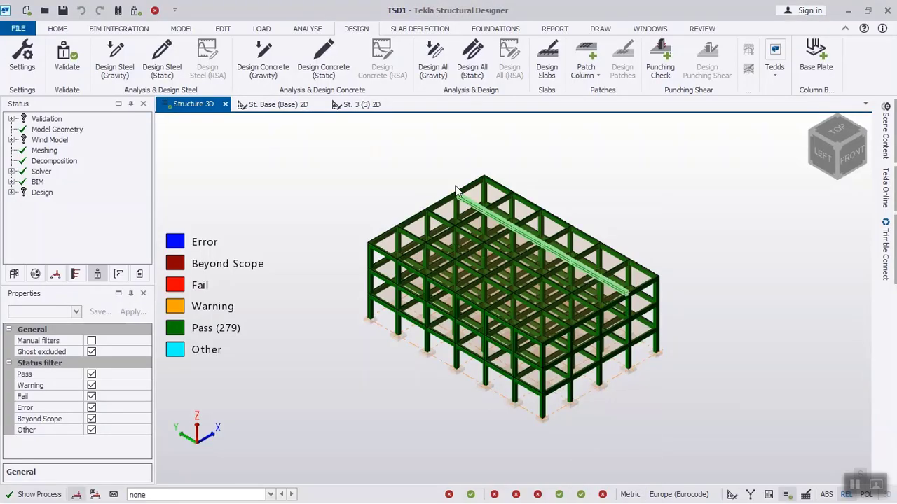
mouse_move(378, 267)
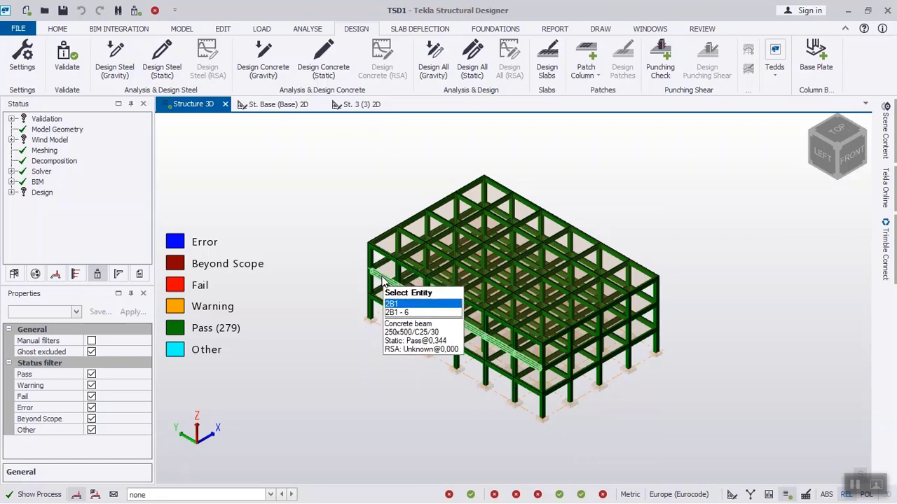
right_click(382, 281)
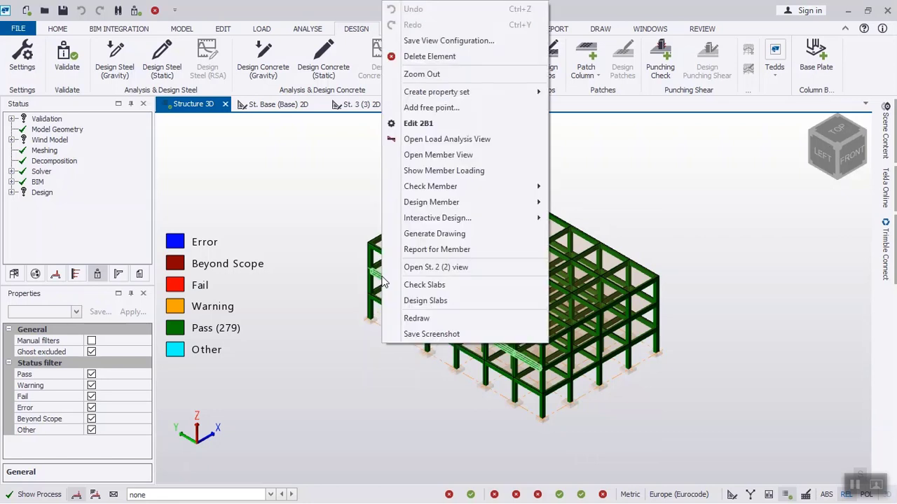
left_click(456, 234)
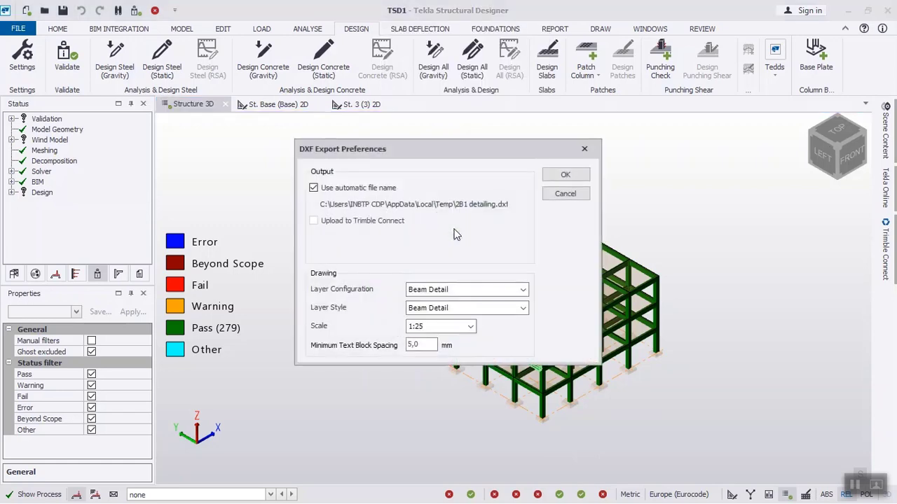
left_click(565, 176)
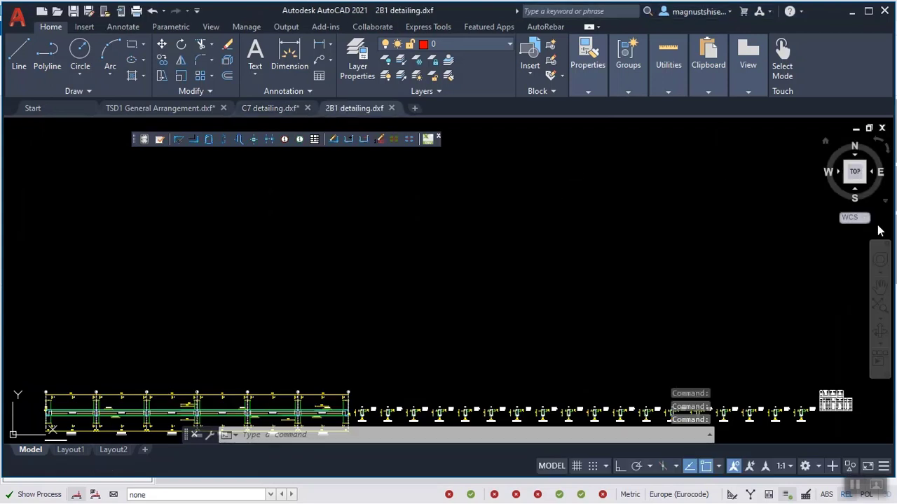
Examine the beam 2B1 elevation across spans 3 and 4, including its links, lap lengths and bar labels
left_click(878, 305)
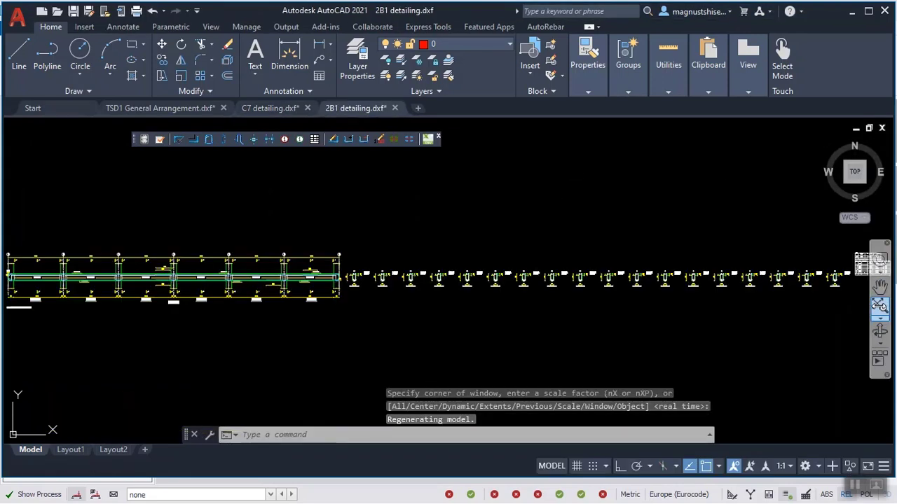
left_click(880, 316)
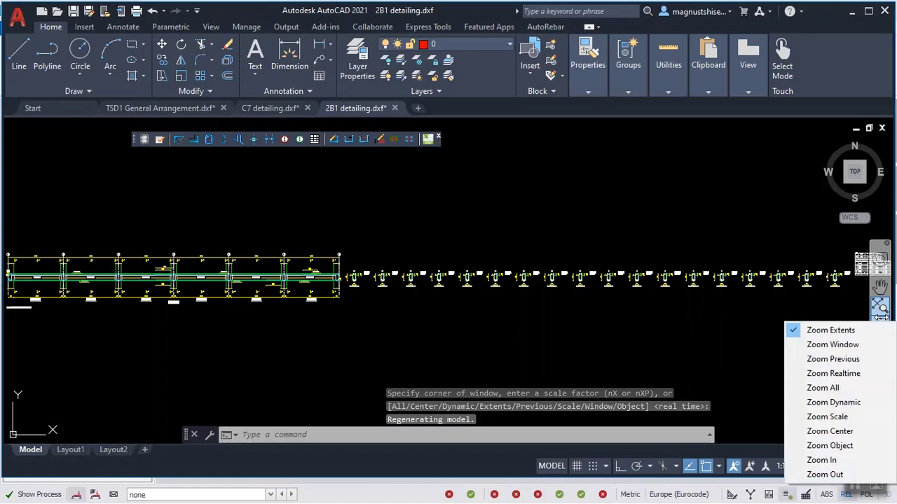
left_click(837, 342)
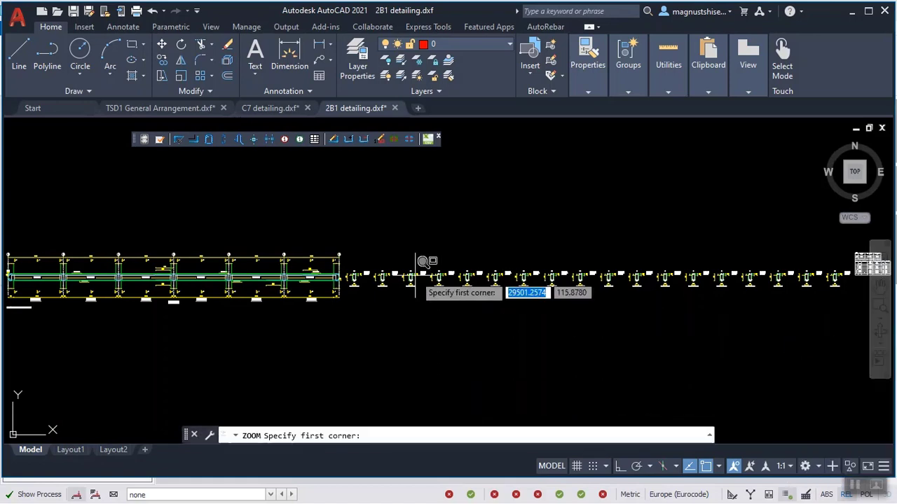
left_click(144, 253)
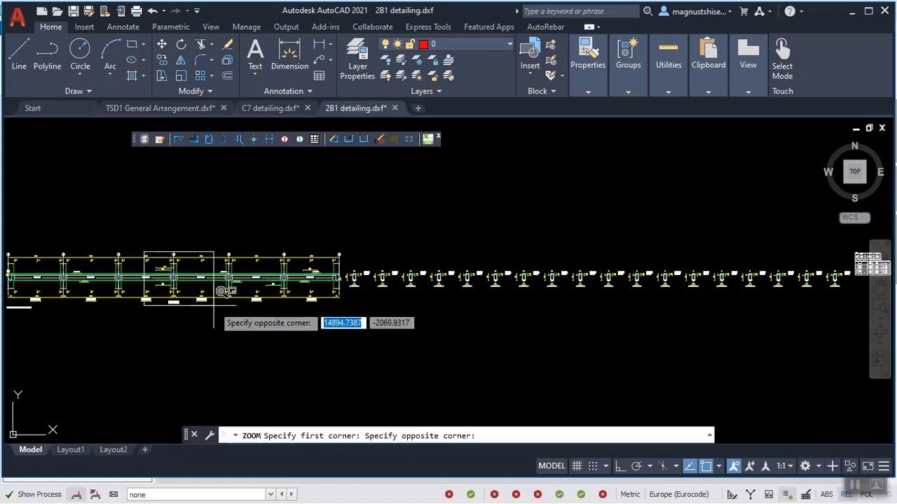
left_click(212, 304)
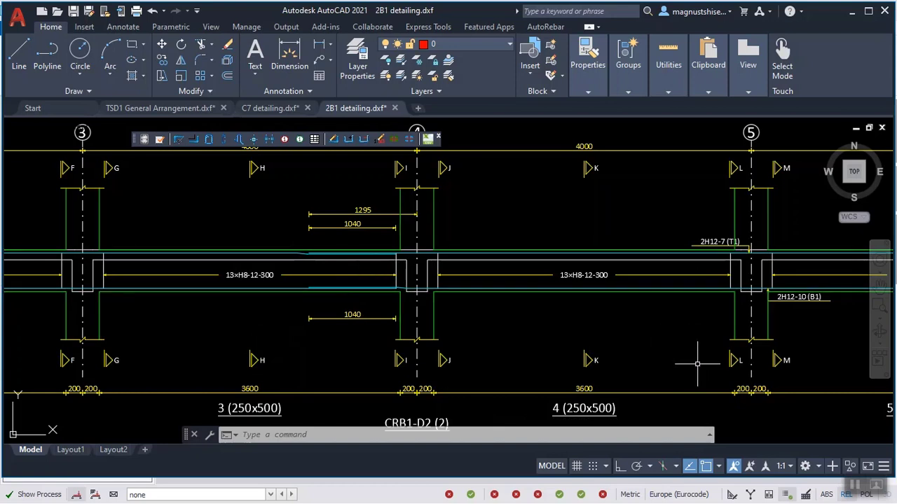
Examine end span 6 of beam 2B1 and the reinforcement shown in cross-sections A-A, B-B and C-C
left_click(879, 286)
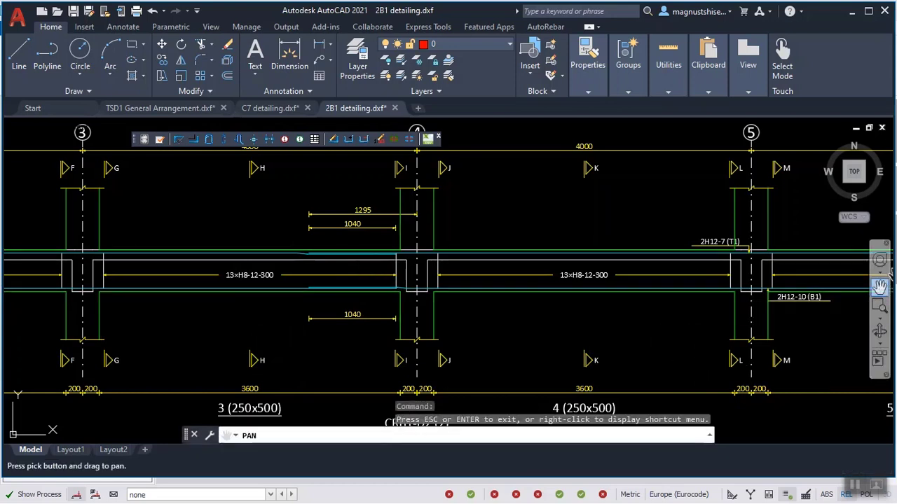
mouse_move(622, 291)
left_mouse_down()
mouse_move(246, 244)
mouse_move(16, 249)
left_mouse_up()
left_click_drag(705, 255, 256, 266)
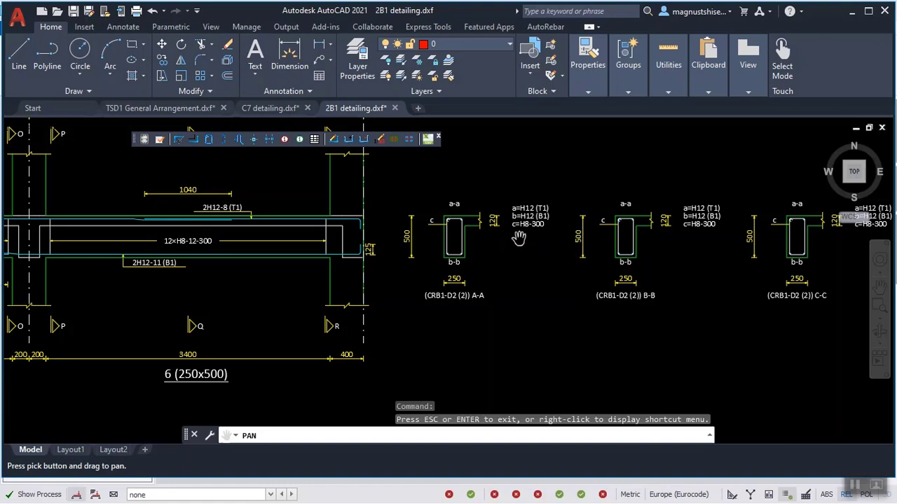
left_click_drag(494, 223, 482, 269)
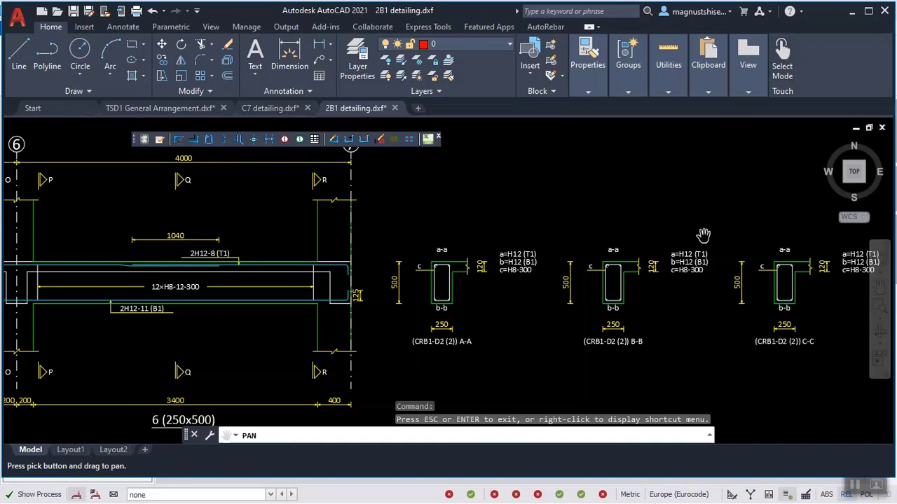
Switch back to Tekla Structural Designer and export pad base PB 11's detail drawing to DXF with the IsolatedFoundation Detail layer configuration and style at 1:25
key("alt+Tab")
key("alt+Tab")
key("alt+Tab")
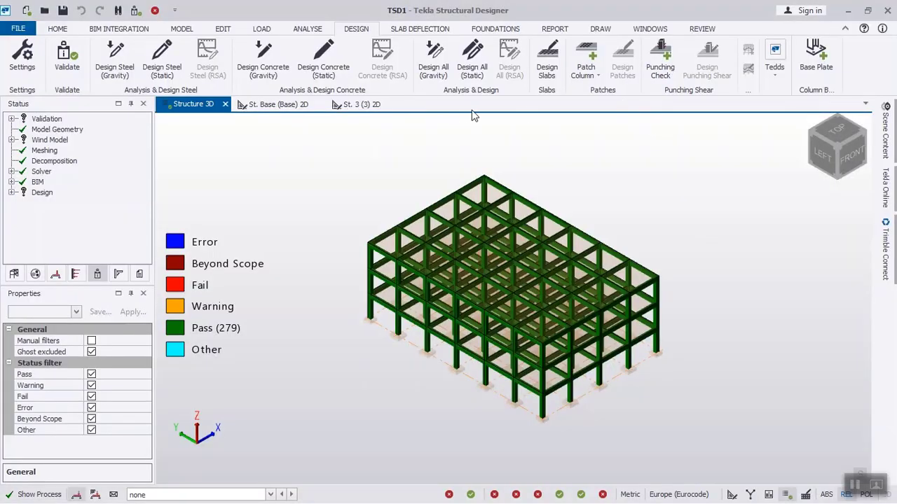
left_click(484, 29)
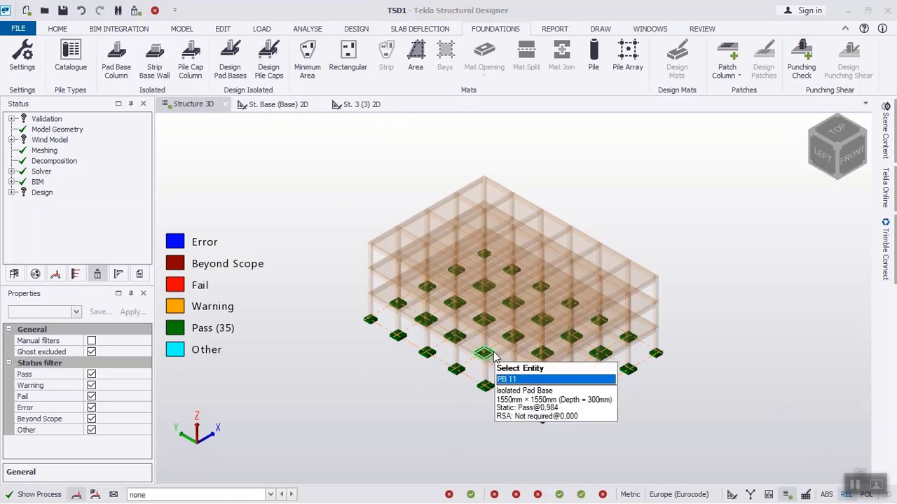
left_click(493, 356)
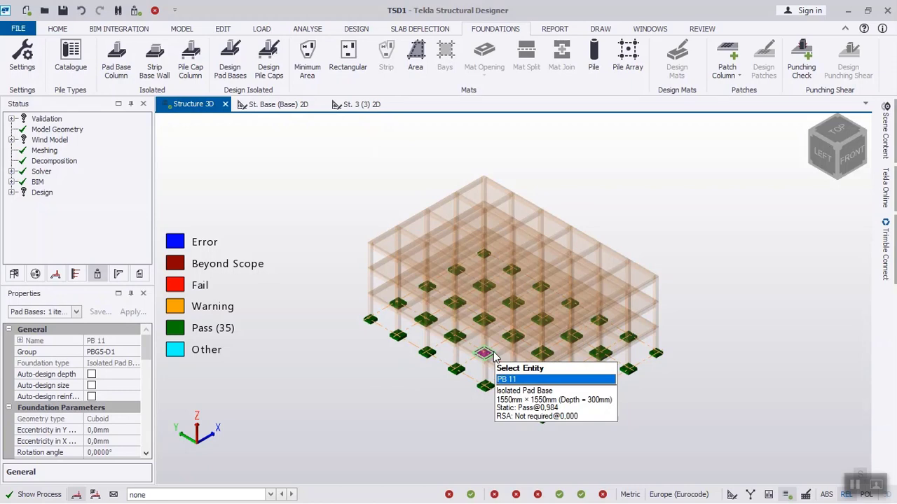
right_click(494, 356)
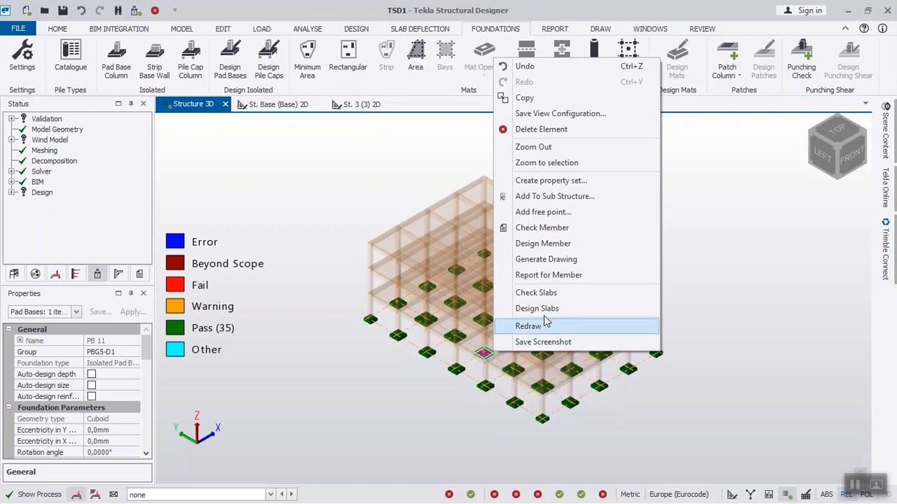
left_click(573, 261)
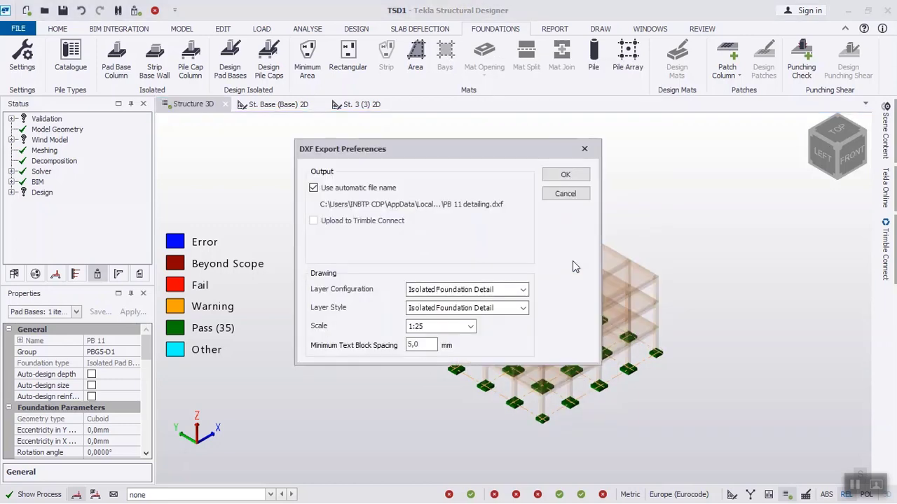
left_click(566, 175)
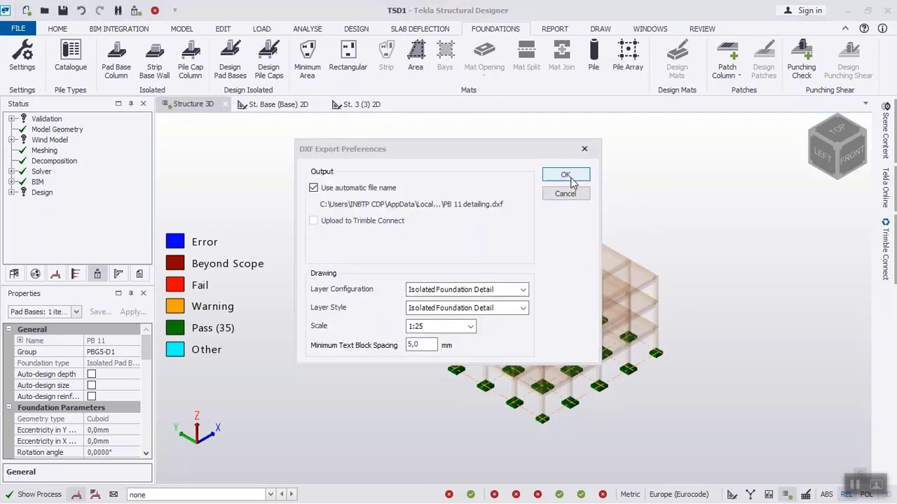